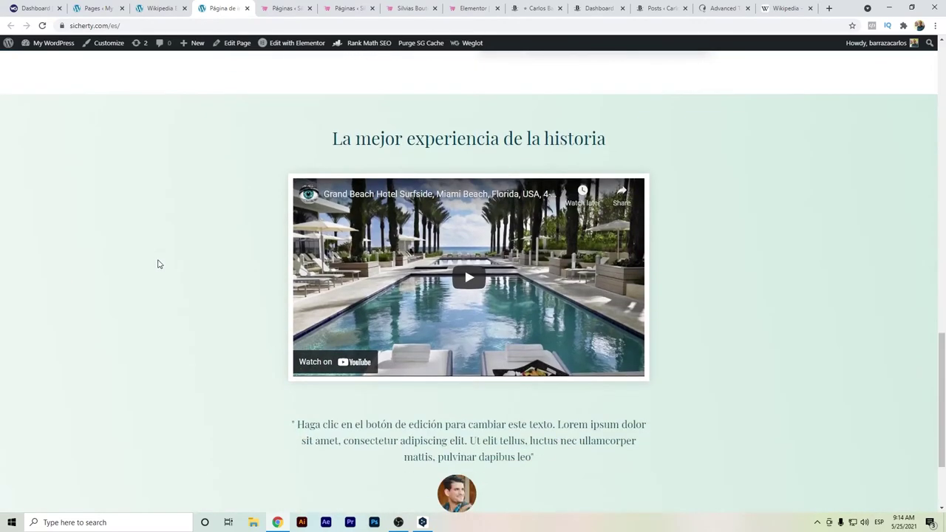
Step: Look over the Spanish version of the hotel landing page back up to its header and language switcher
scroll(158, 264, "down", 1)
scroll(158, 264, "up", 15)
scroll(157, 264, "up", 1)
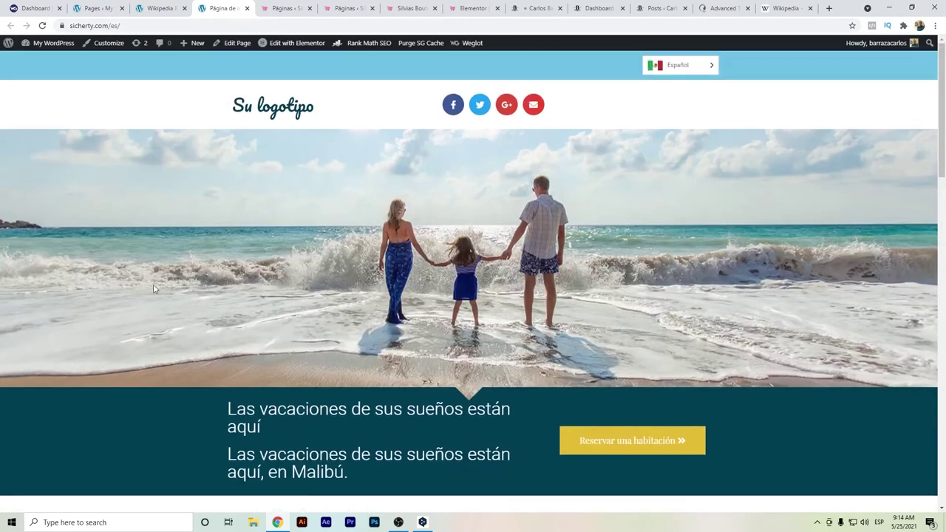
Step: Switch to the multilingual blog site, display it in English and browse its Digital Marketing category
left_click(541, 7)
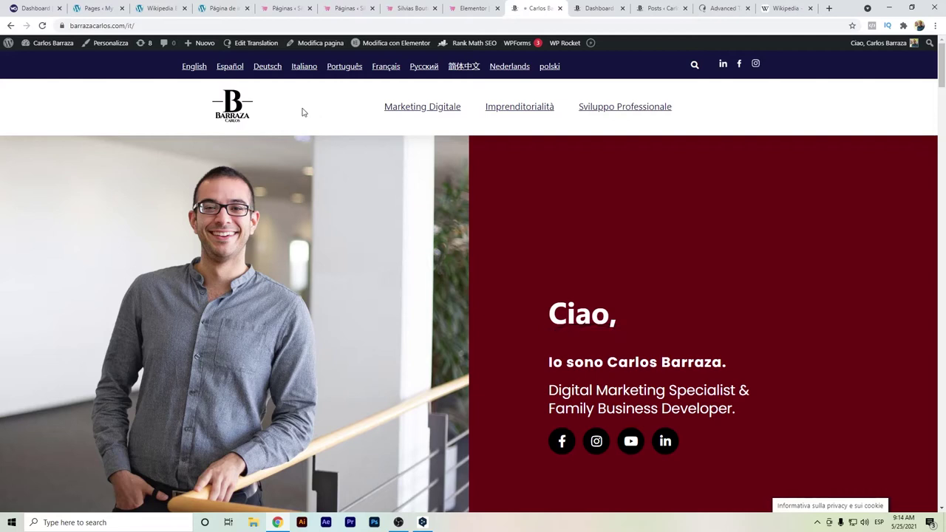
left_click(195, 67)
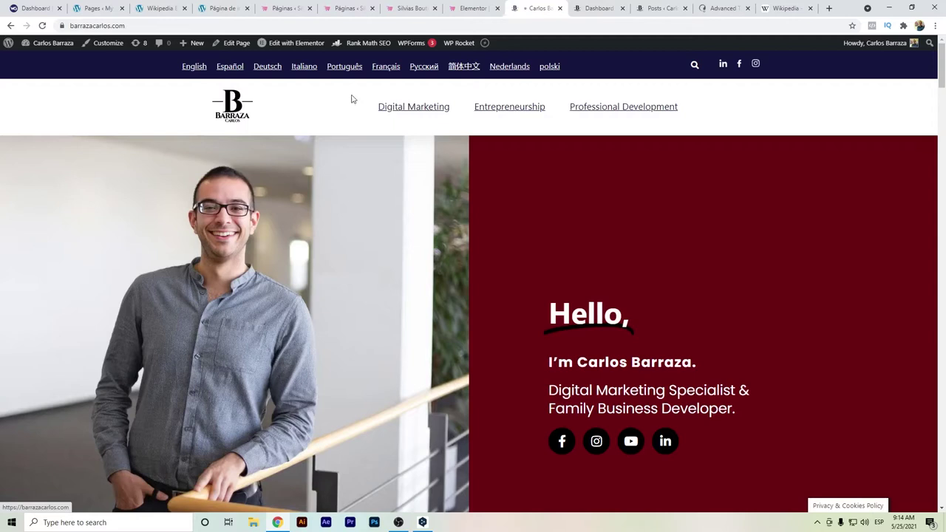
left_click(386, 109)
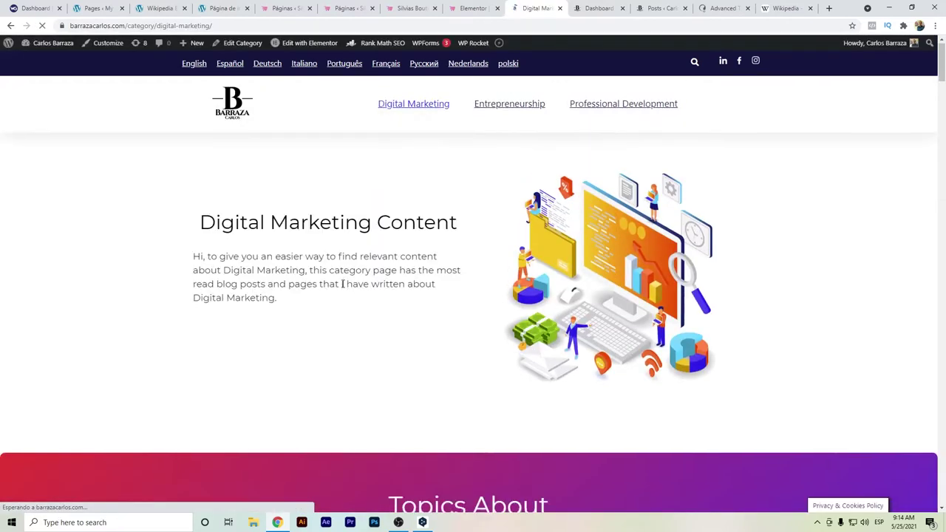
scroll(342, 289, "down", 7)
scroll(342, 288, "down", 6)
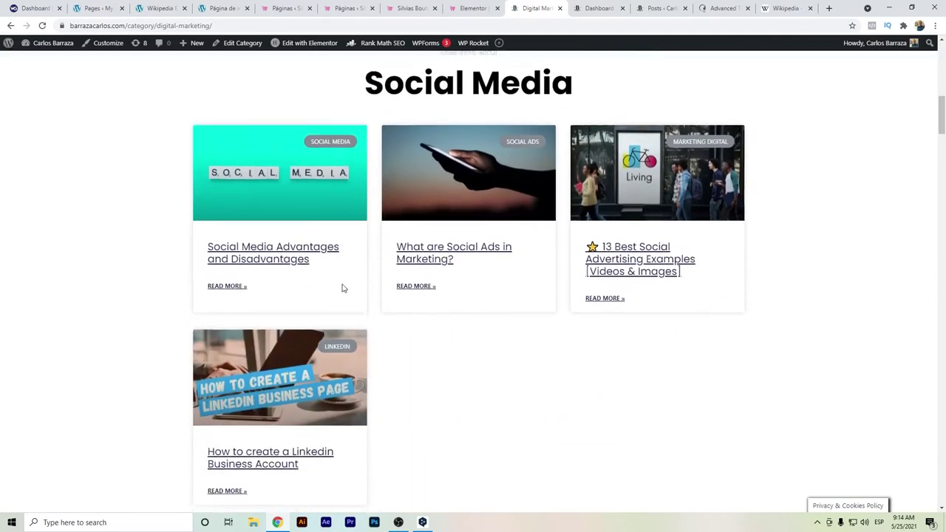
scroll(364, 264, "down", 2)
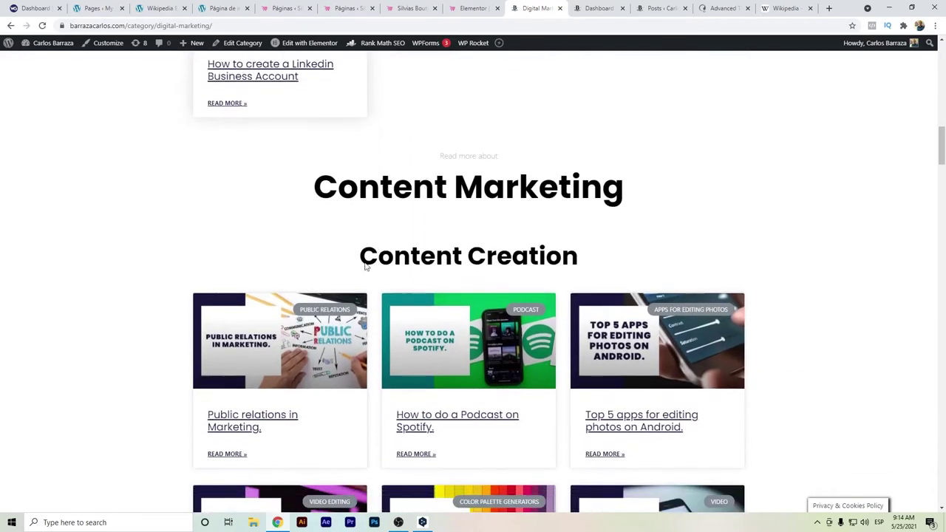
Step: Open the post "Public relations in Marketing.", skim its content and display the Spanish version
left_click(232, 352)
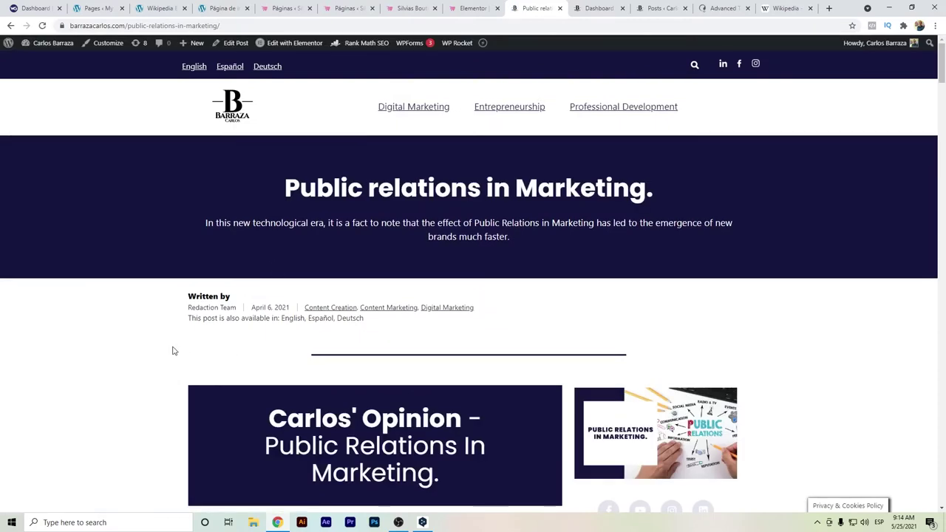
scroll(175, 349, "down", 5)
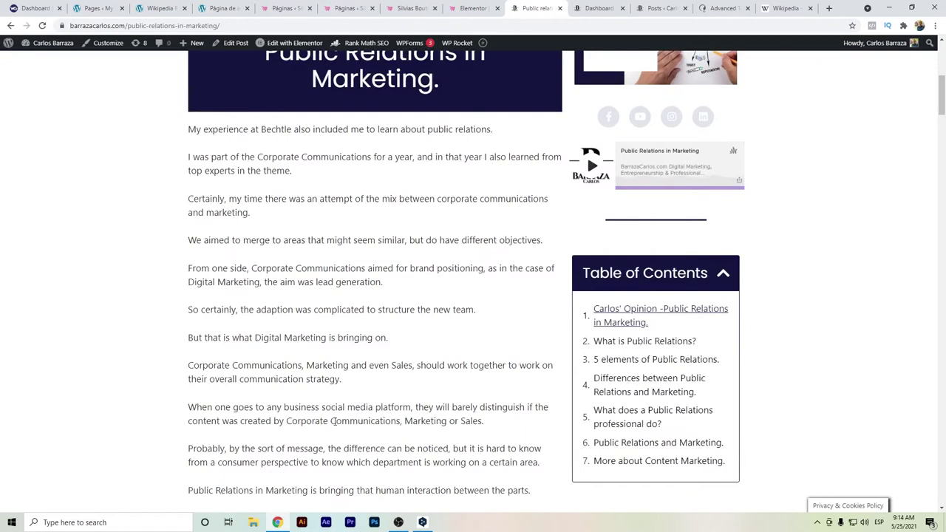
scroll(267, 285, "up", 5)
left_click(229, 68)
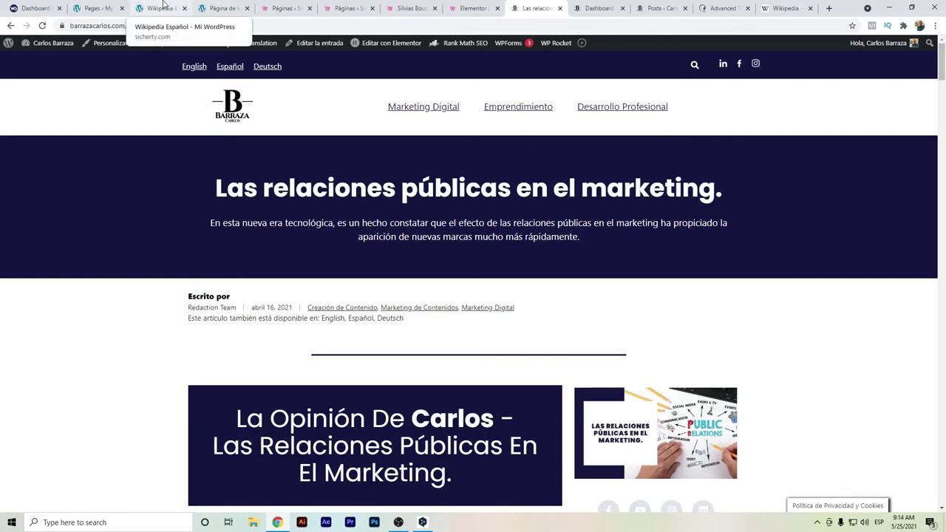
Step: Return to the hotel site's WordPress dashboard and open the Weglot plugin settings
left_click(222, 8)
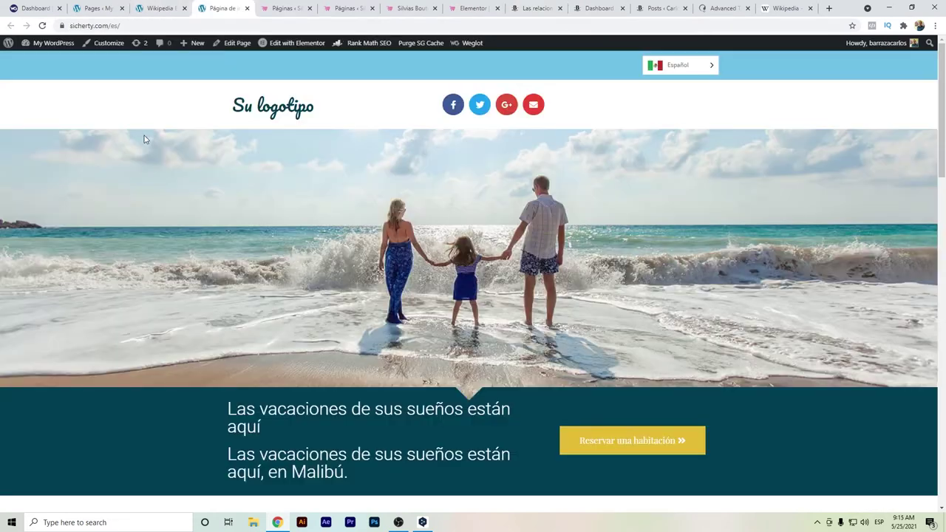
left_click(85, 7)
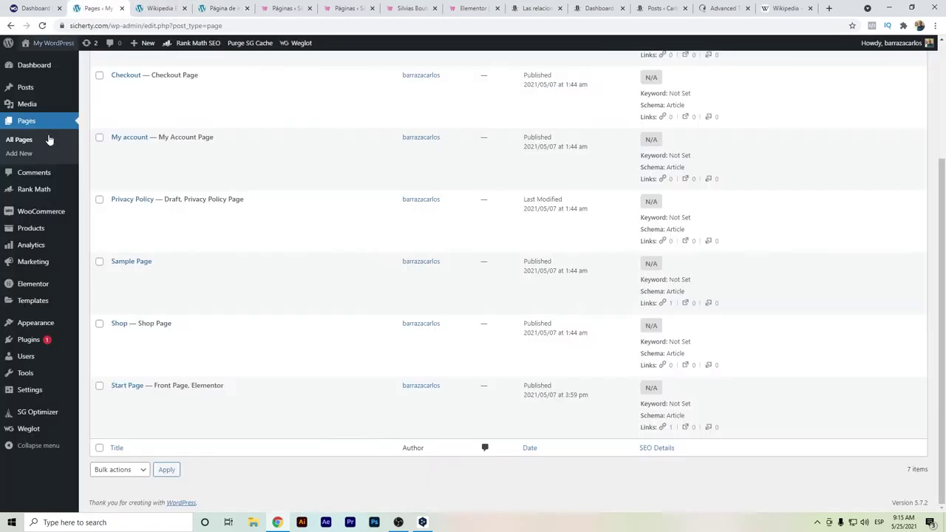
left_click(52, 432)
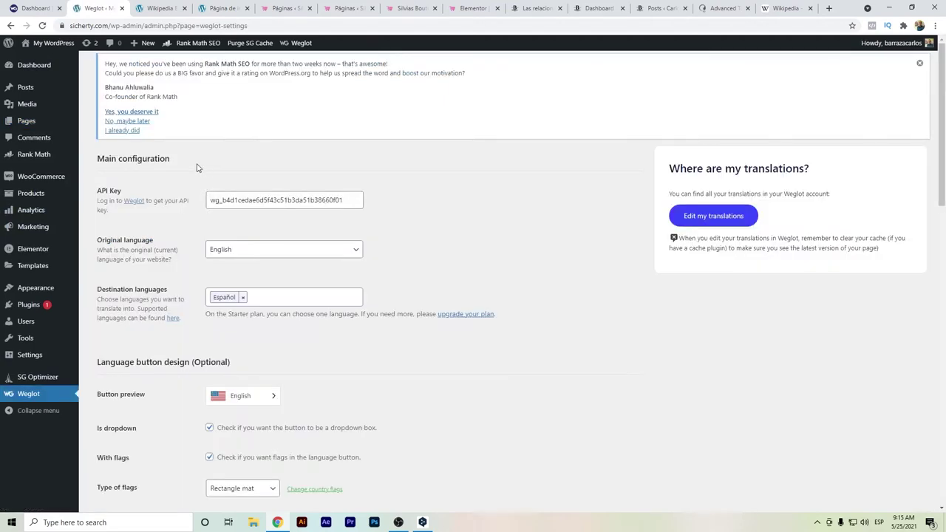
Step: Examine Weglot's main configuration, including the original and destination languages, and the language button design options
scroll(196, 169, "down", 1)
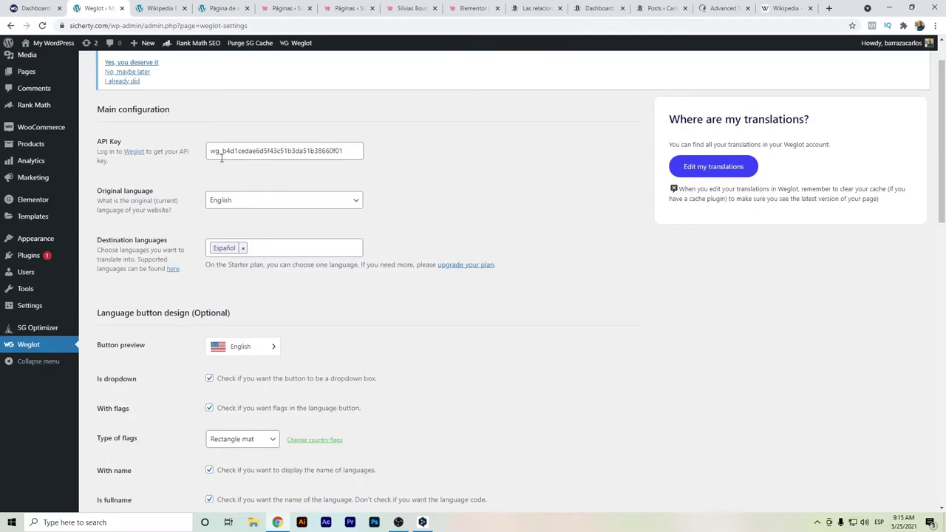
mouse_move(77, 54)
scroll(187, 132, "down", 3)
scroll(191, 133, "up", 3)
left_click(283, 246)
scroll(279, 253, "down", 2)
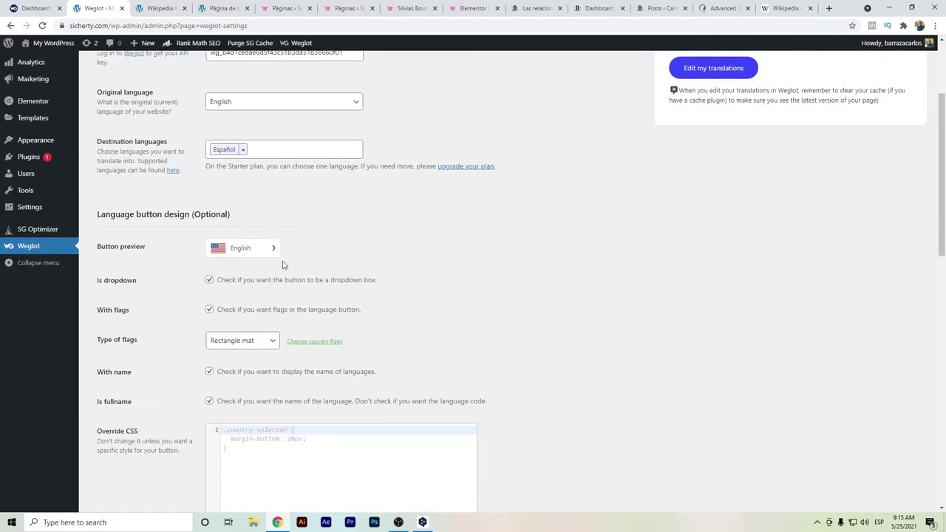
scroll(219, 262, "down", 1)
scroll(218, 259, "down", 1)
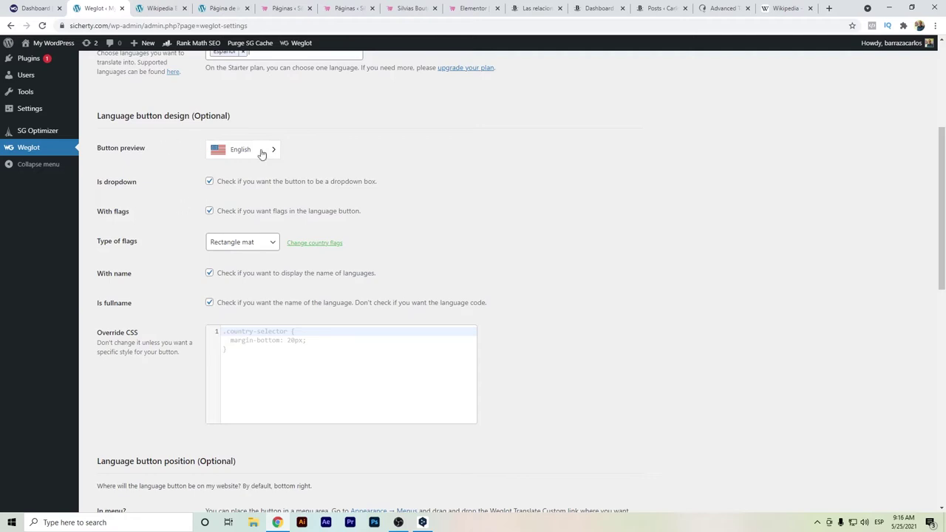
Step: Review Weglot's language button position, translation exclusion and other optional settings, and return to the main configuration
scroll(239, 249, "down", 2)
scroll(235, 257, "down", 1)
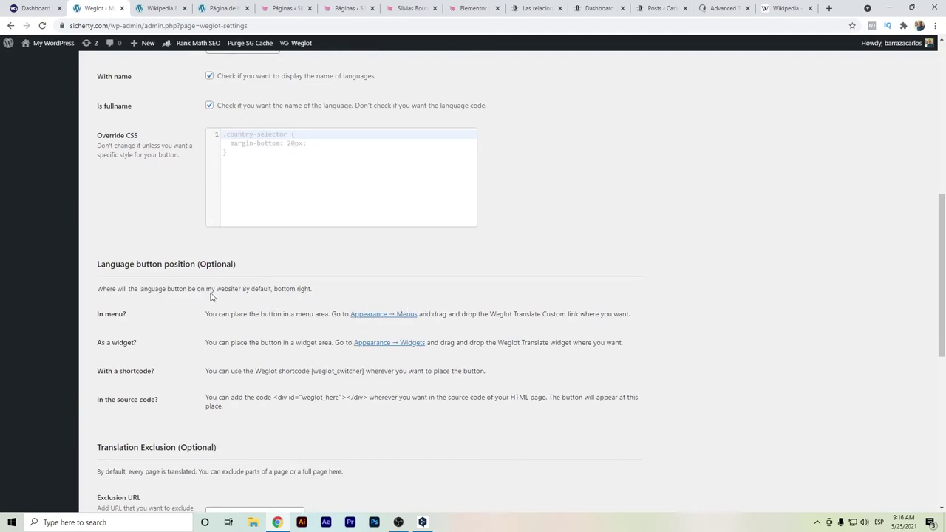
scroll(214, 297, "down", 2)
scroll(214, 295, "down", 2)
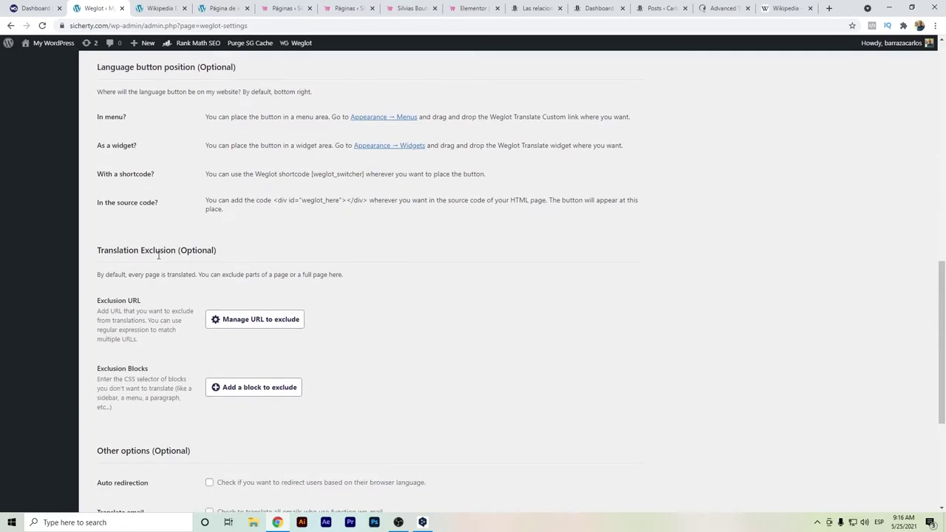
scroll(158, 255, "down", 2)
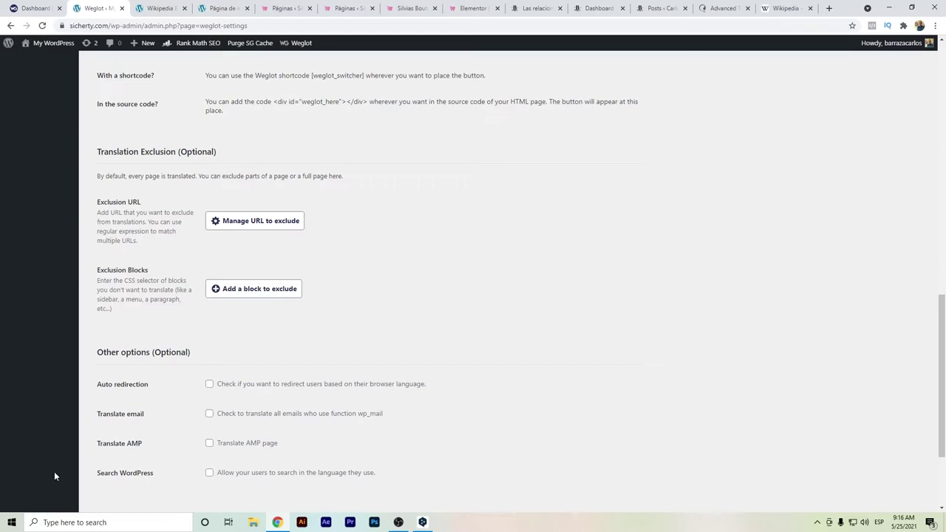
scroll(181, 367, "up", 10)
scroll(187, 364, "up", 1)
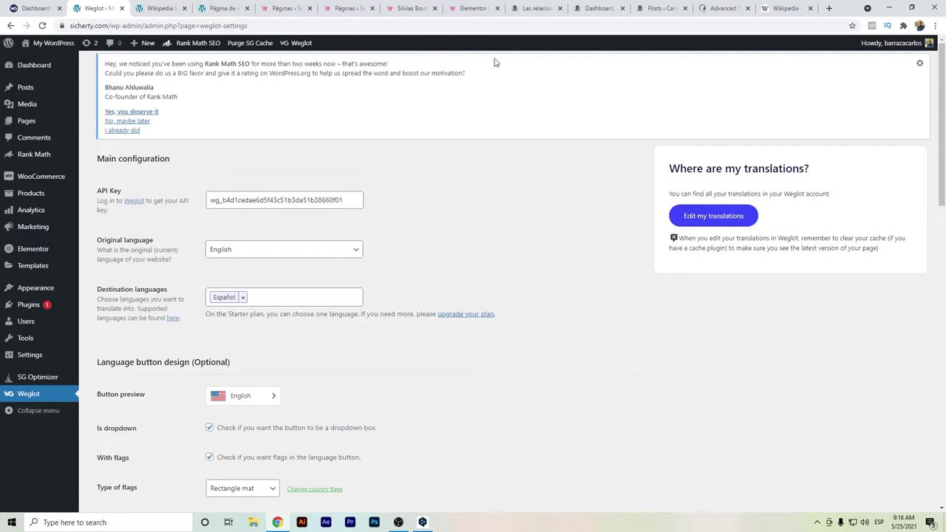
Step: Check the language switcher on the Silvia's Boutiques home page and open that site's WPML language settings
left_click(389, 7)
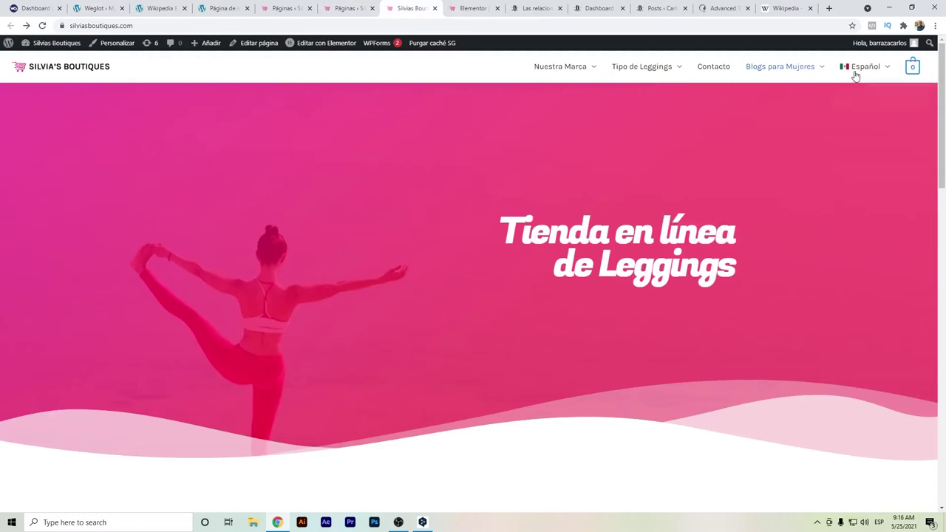
mouse_move(861, 74)
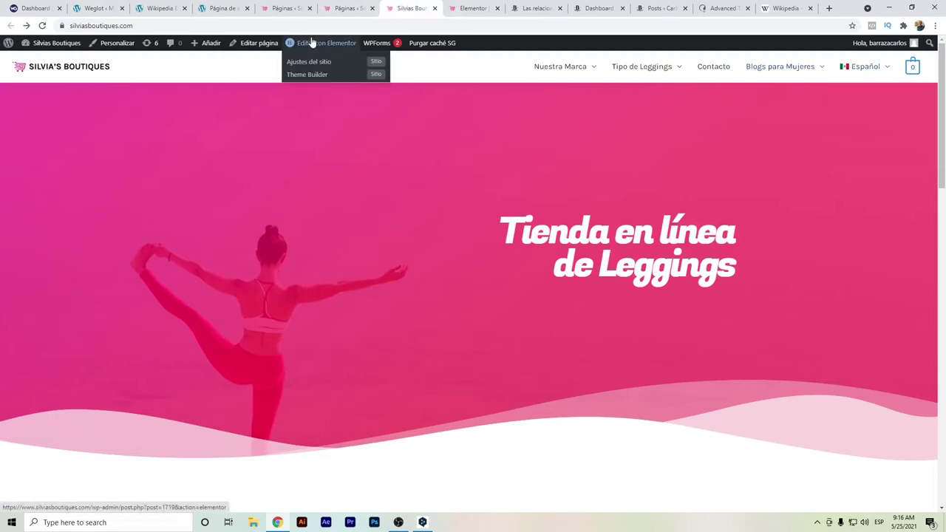
left_click(290, 7)
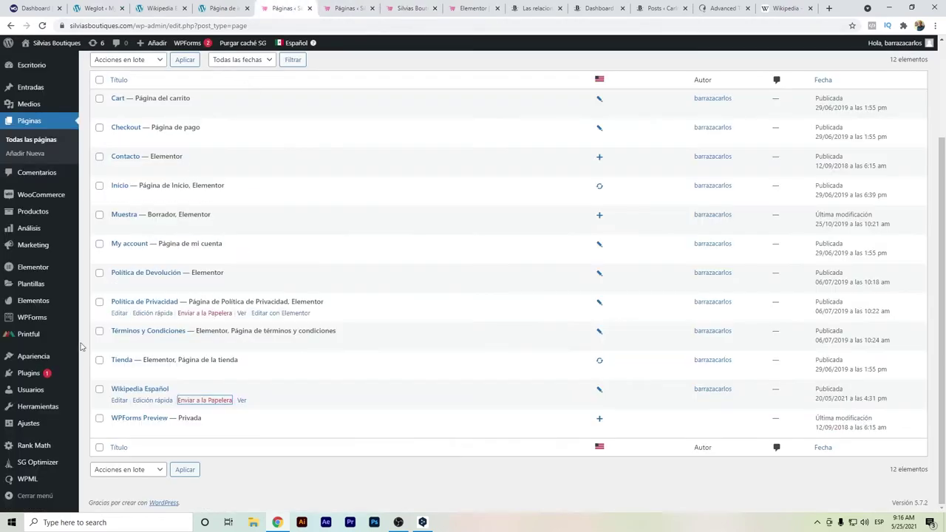
left_click(48, 481)
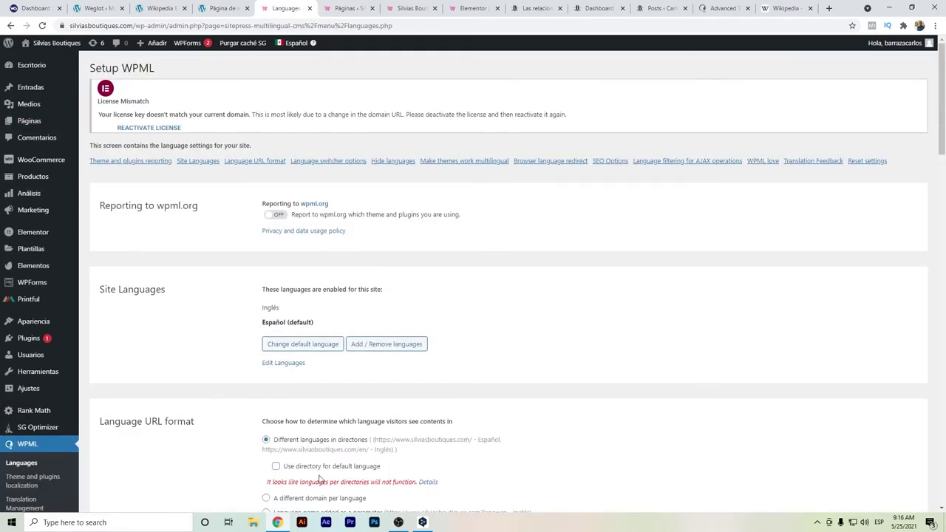
Step: Look at the option for changing the default language under Site Languages and cancel it
scroll(259, 261, "down", 1)
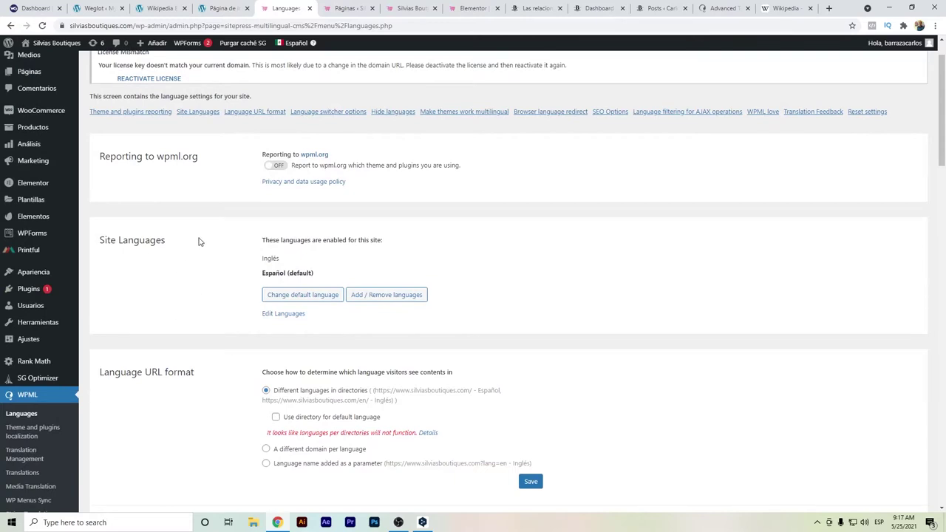
scroll(199, 241, "down", 1)
scroll(302, 185, "down", 1)
left_click(304, 196)
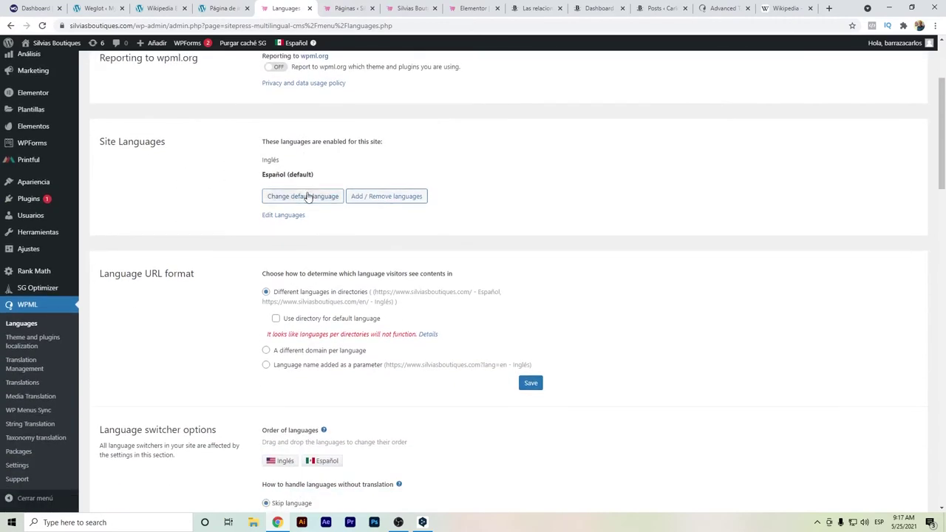
left_click(492, 247)
Step: Open the list of languages to add or remove for the site and look through it
left_click(376, 195)
scroll(344, 206, "down", 2)
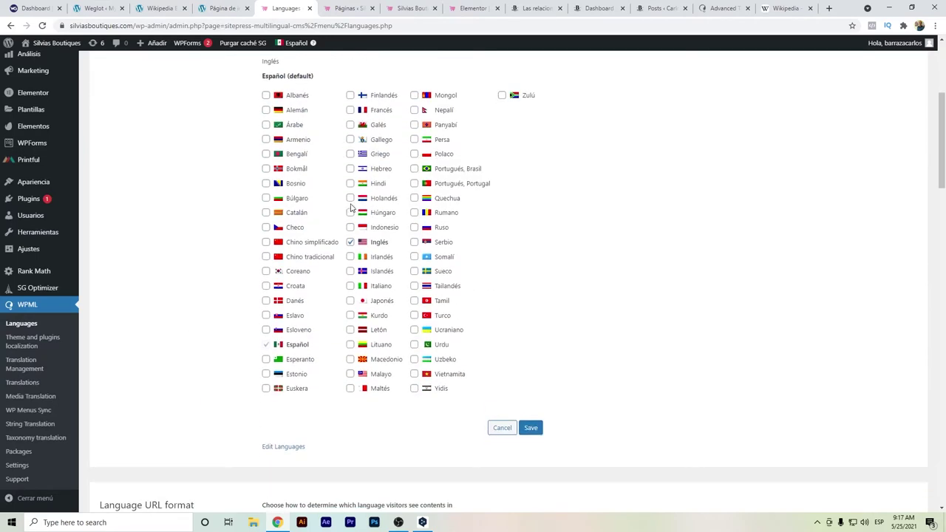
scroll(345, 207, "up", 1)
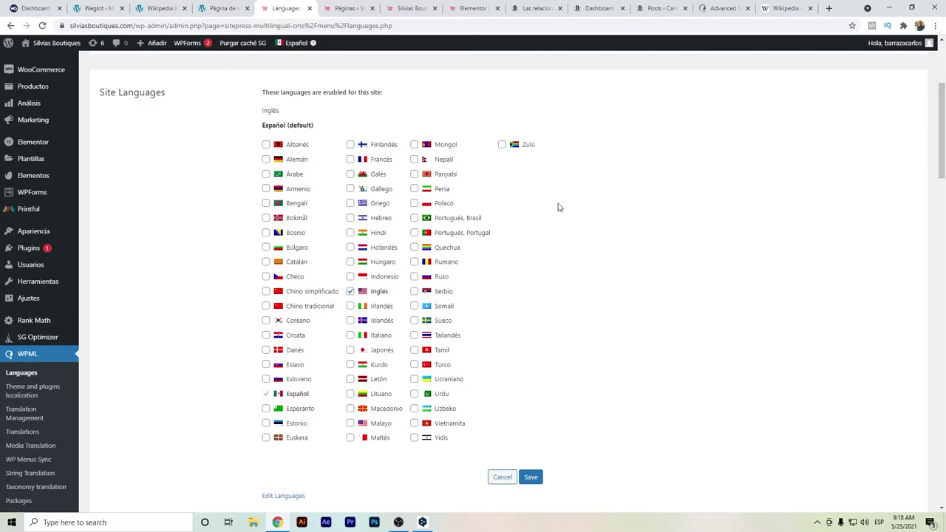
Step: Examine the Language URL format, Language switcher options and Menu language switcher sections
scroll(575, 276, "down", 4)
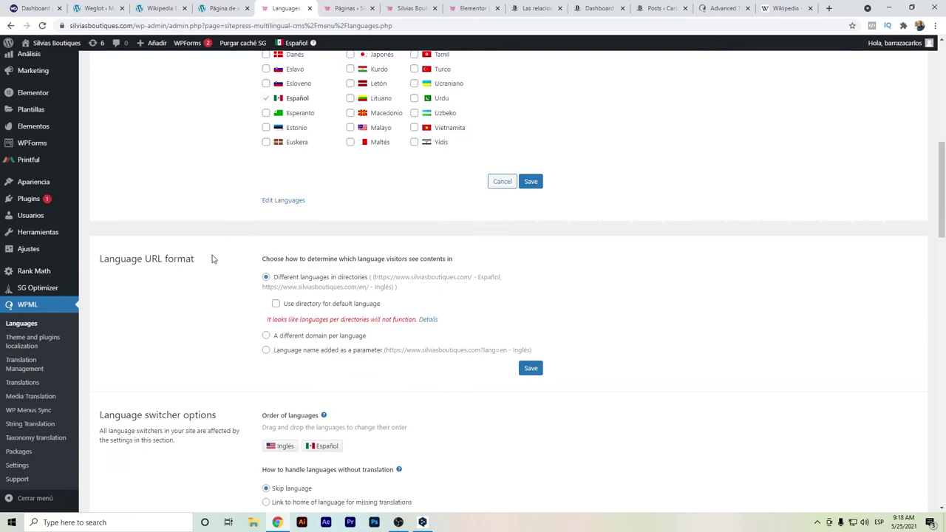
scroll(233, 239, "down", 1)
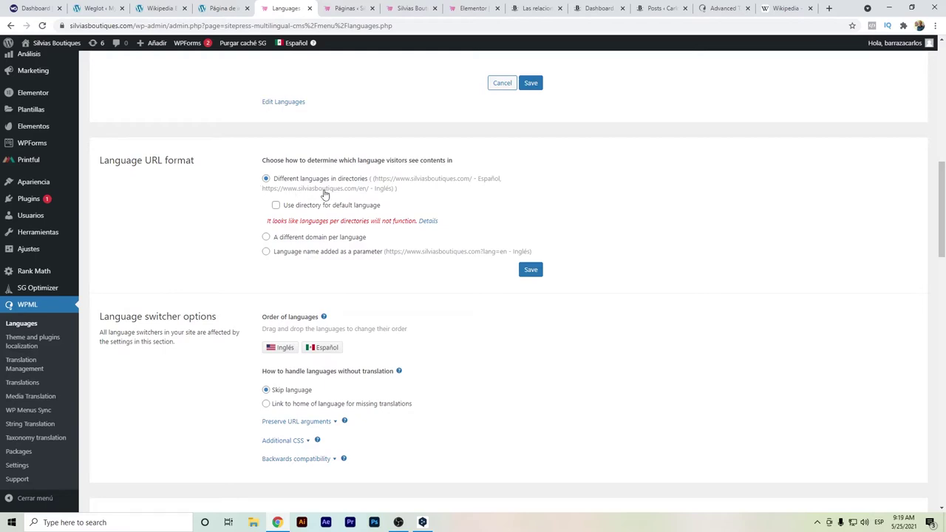
scroll(323, 194, "down", 2)
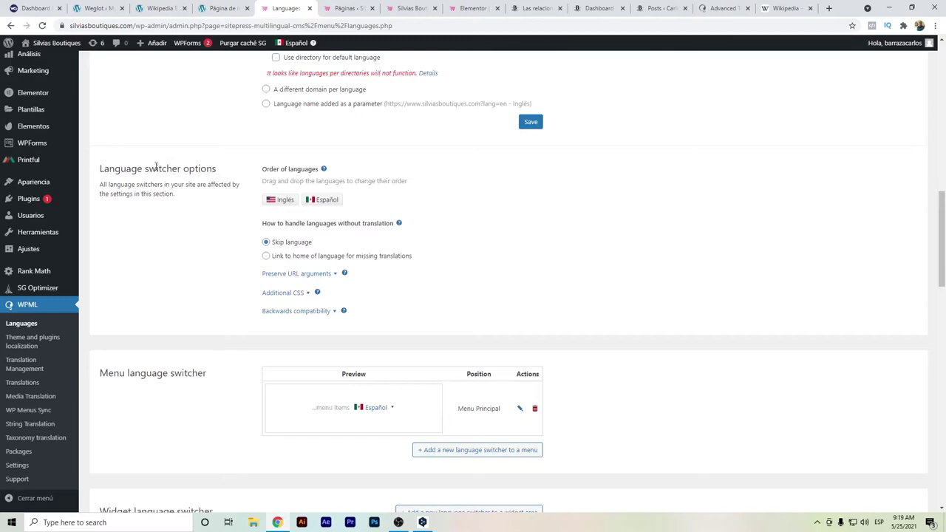
scroll(353, 261, "down", 2)
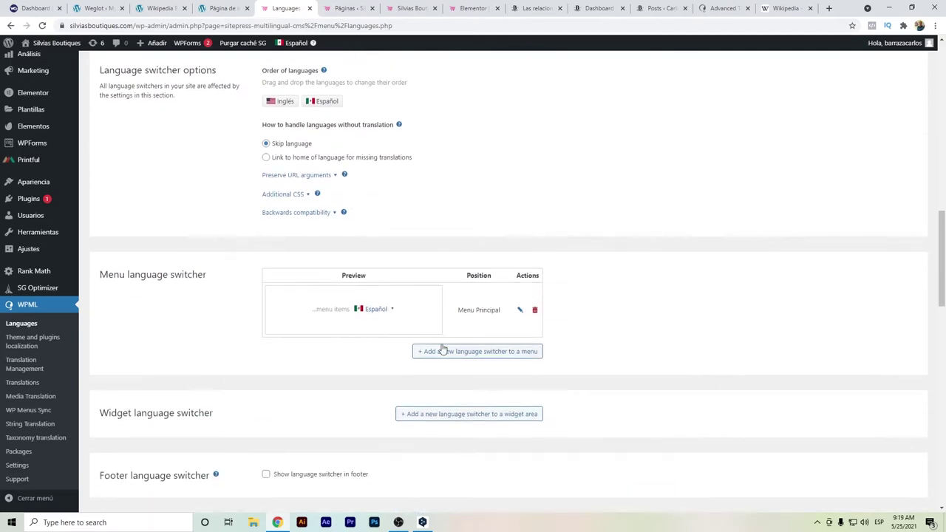
Step: Try the Flag, Native language name and Language name in current language options of the Menu Principal language switcher, and cancel the edit
left_click(519, 311)
scroll(341, 222, "down", 1)
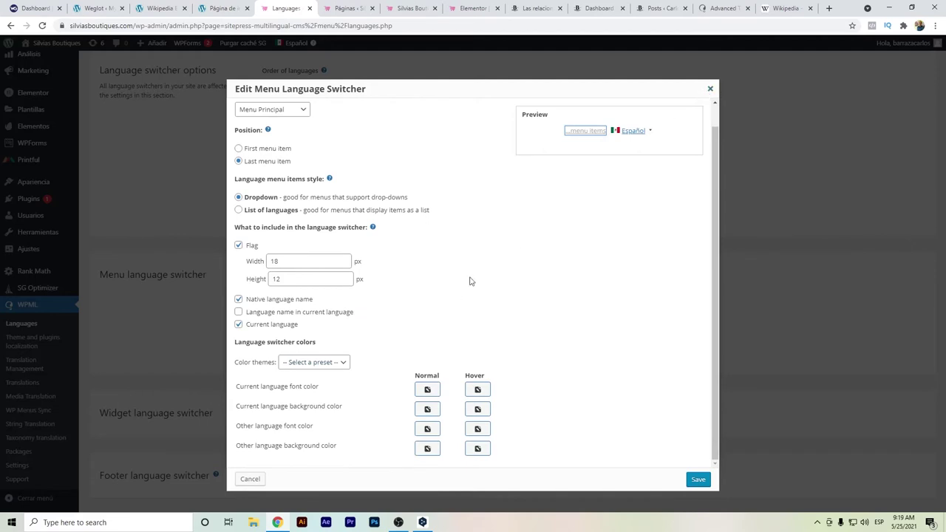
left_click(238, 245)
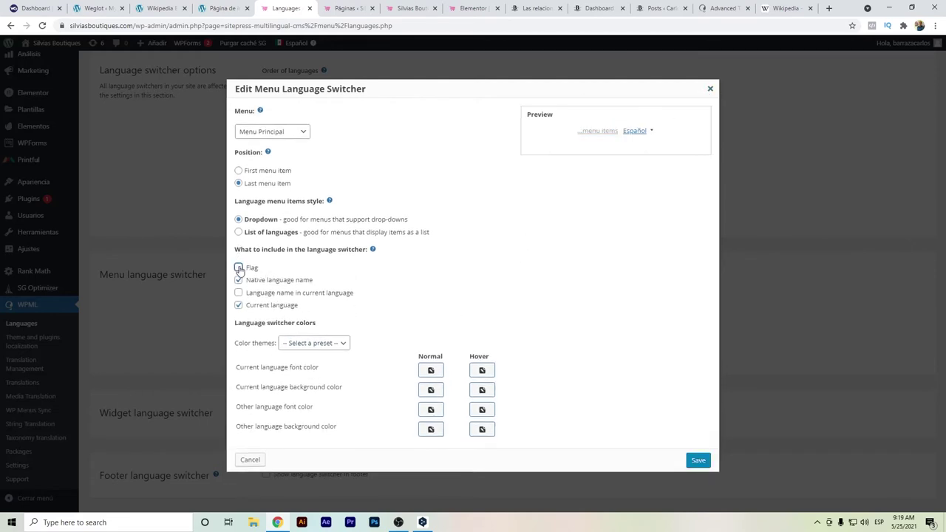
left_click(239, 268)
left_click(238, 323)
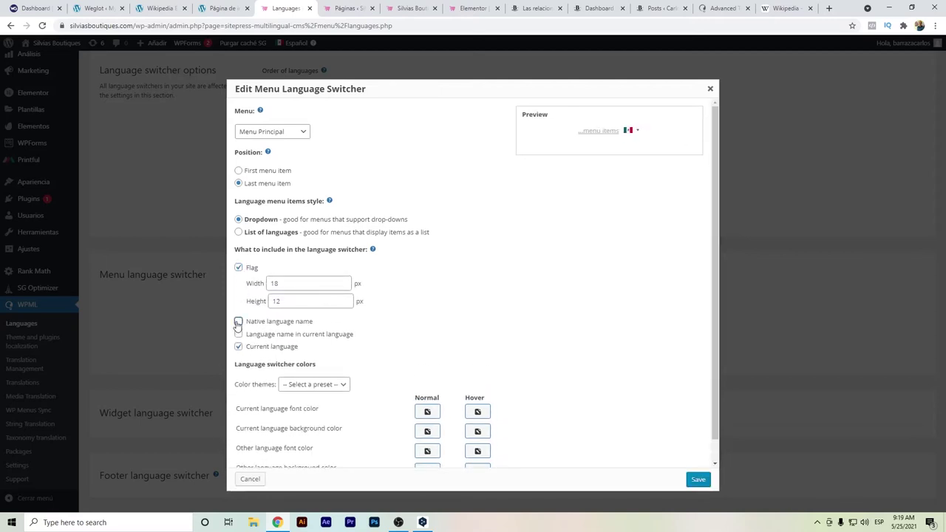
left_click(238, 322)
left_click(239, 334)
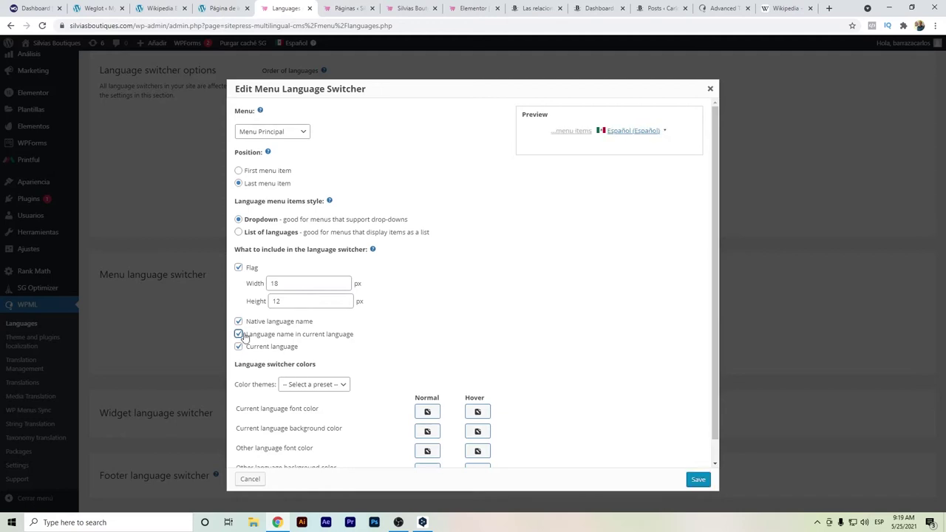
left_click(239, 334)
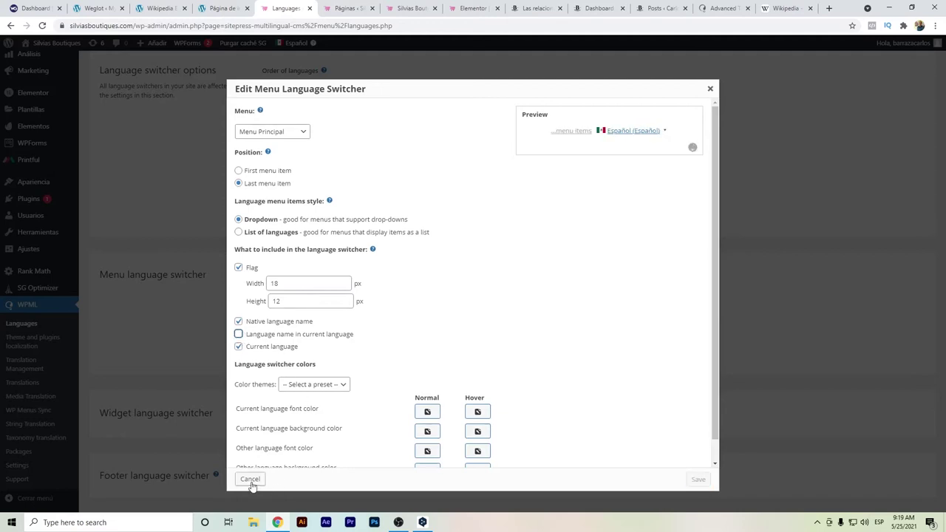
left_click(250, 480)
Step: Examine the widget, footer and custom language switcher sections, Hide languages and Browser language redirect in the WPML language settings
scroll(337, 317, "down", 5)
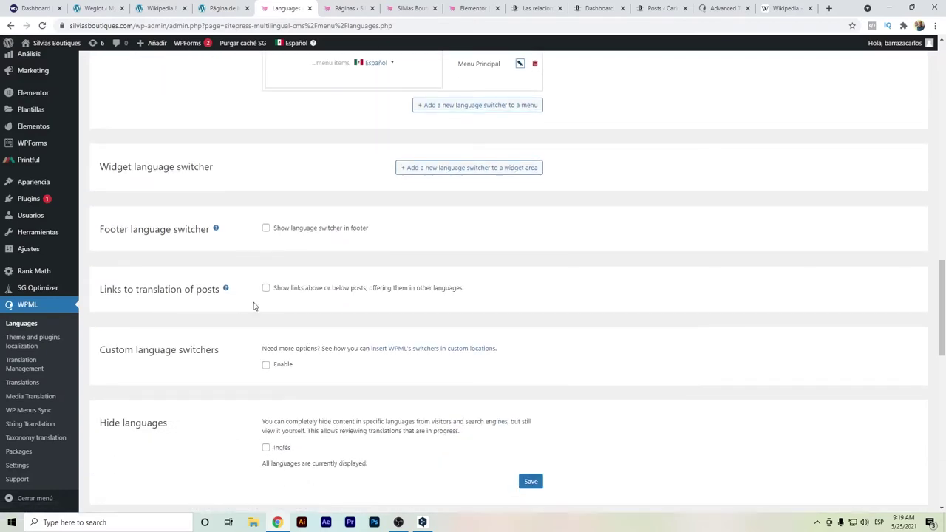
scroll(187, 258, "down", 1)
scroll(198, 244, "down", 6)
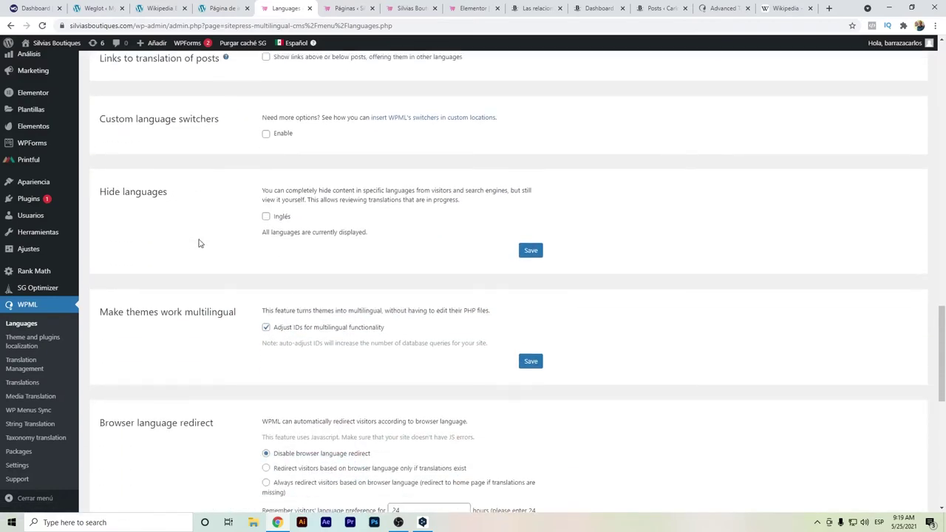
scroll(198, 244, "down", 2)
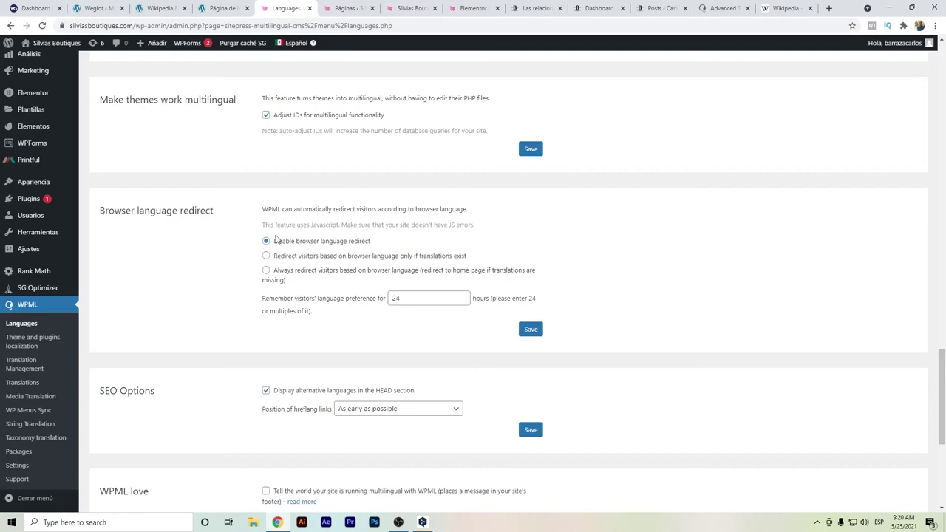
scroll(279, 255, "down", 3)
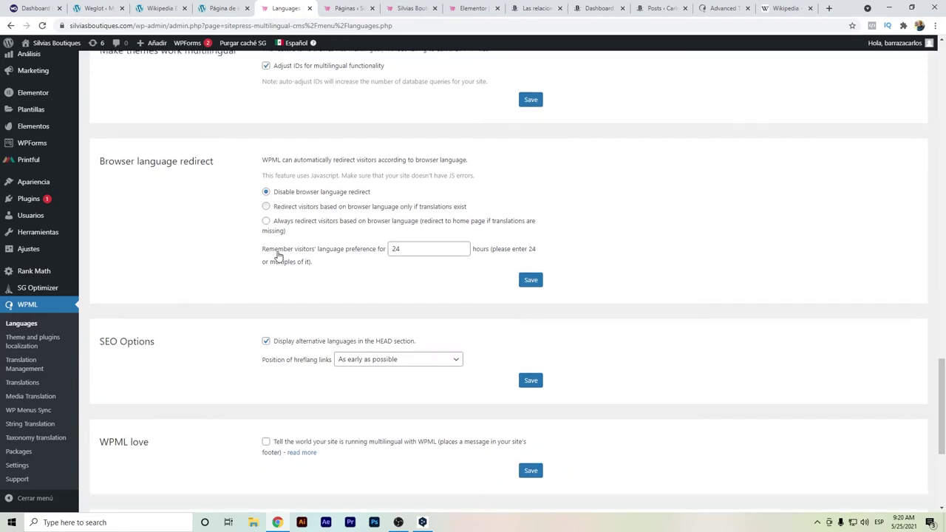
scroll(283, 233, "down", 1)
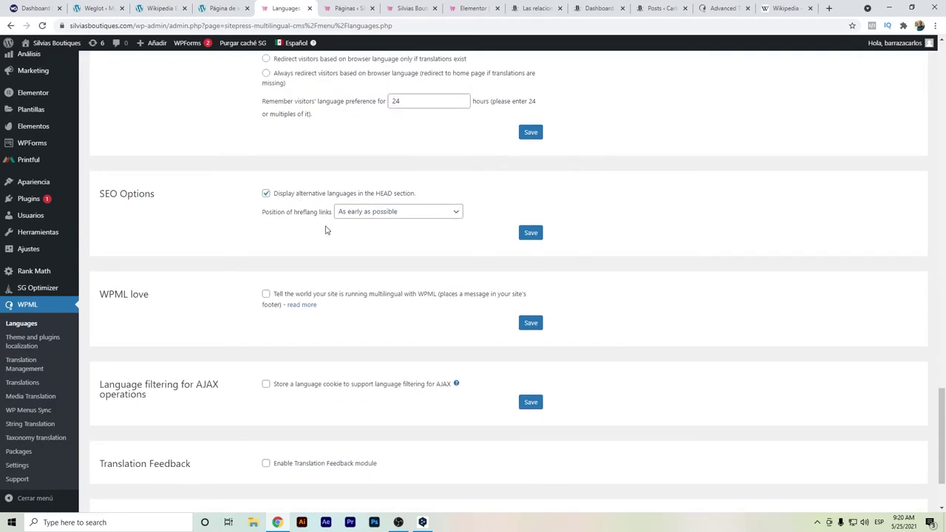
Step: Check the position choices for hreflang links under SEO Options and open WPML's Translation Management
left_click(366, 212)
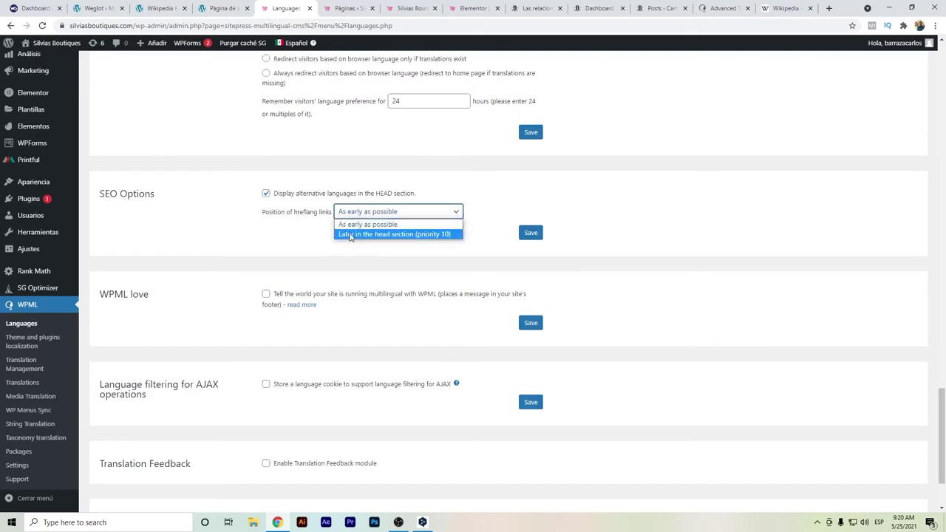
left_click(217, 222)
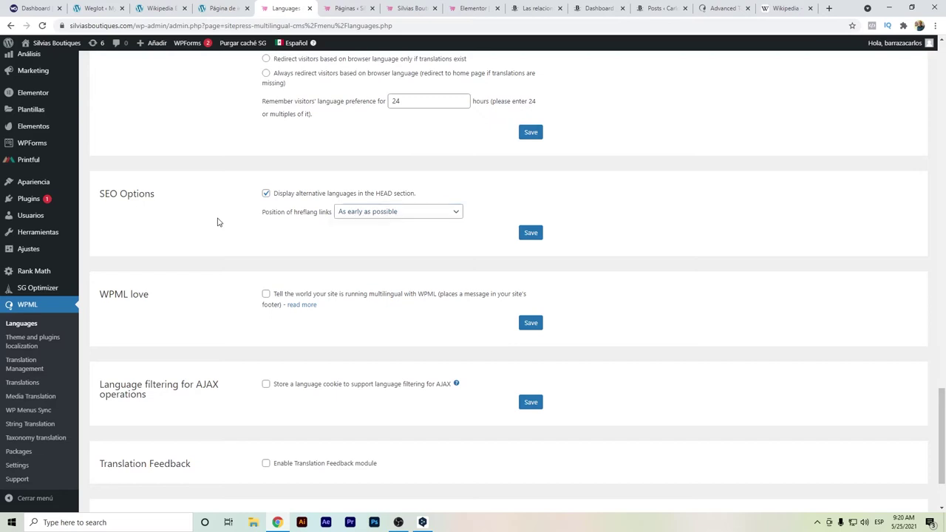
scroll(218, 221, "down", 2)
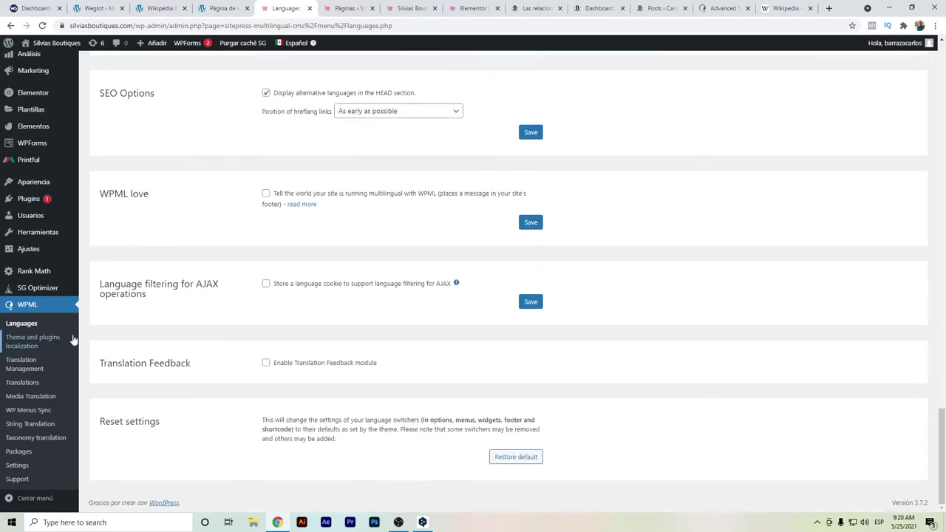
left_click(51, 368)
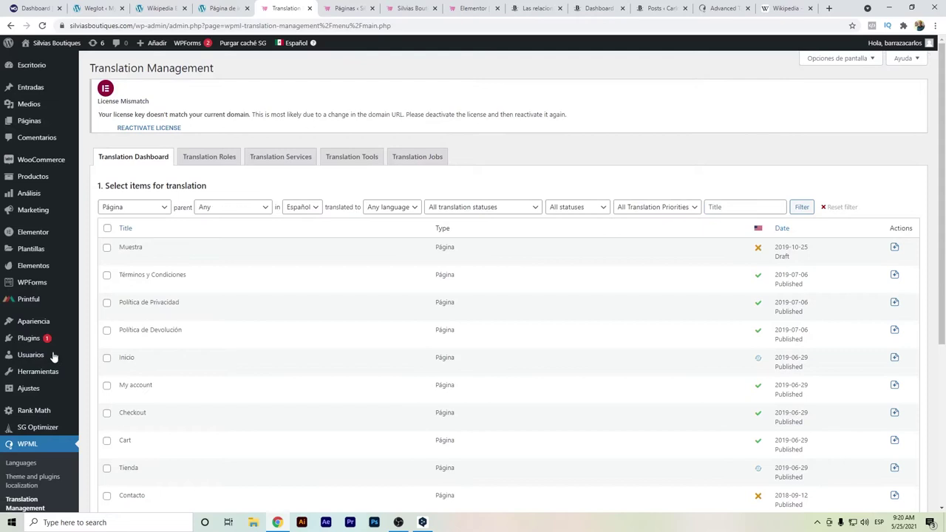
Step: Switch to the Weglot dashboard, open the English to Spanish translations and look through the translated text list
left_click(12, 7)
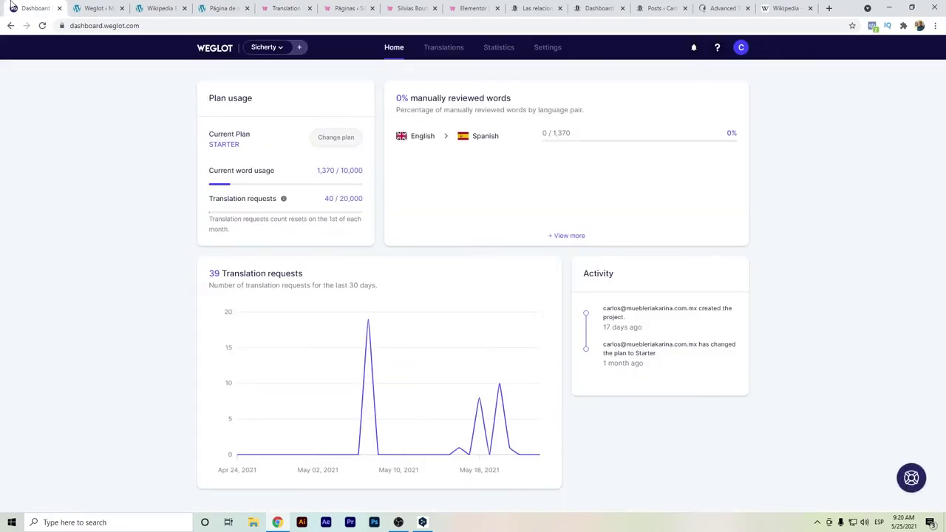
left_click(493, 140)
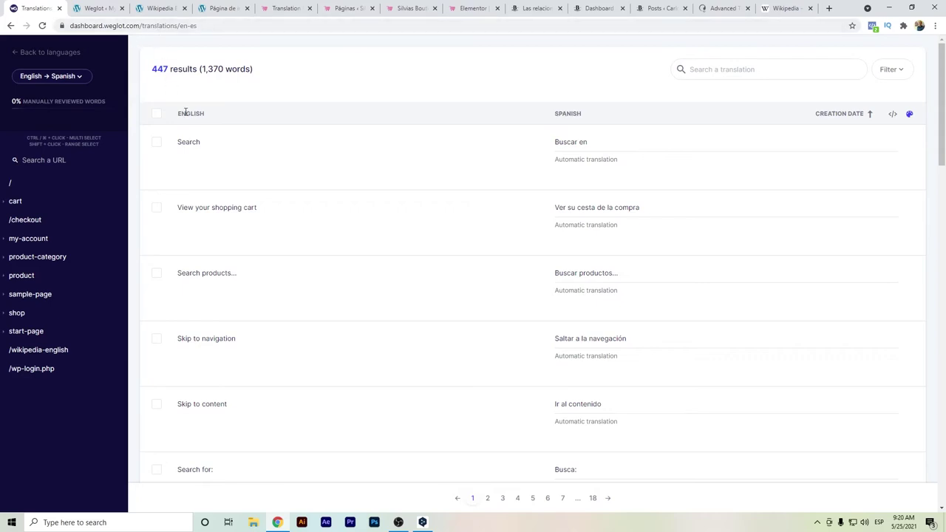
scroll(261, 126, "down", 5)
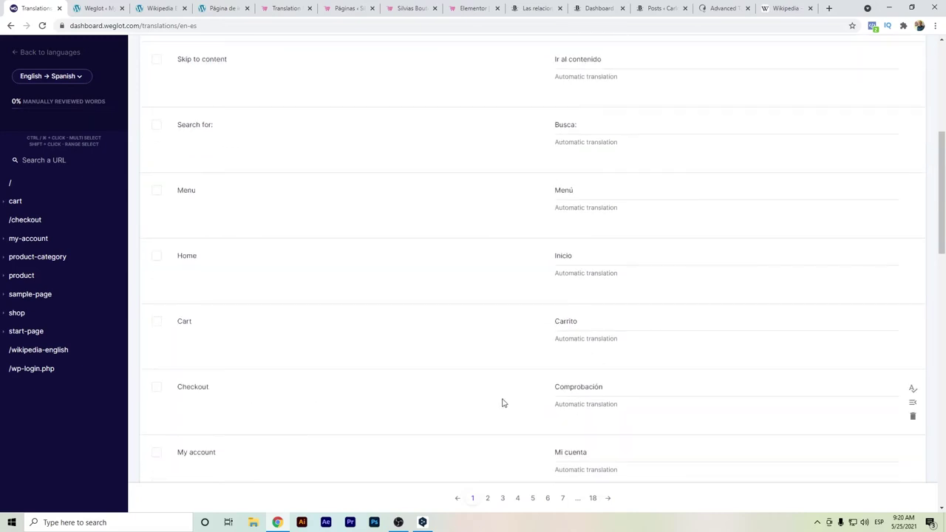
scroll(596, 399, "down", 7)
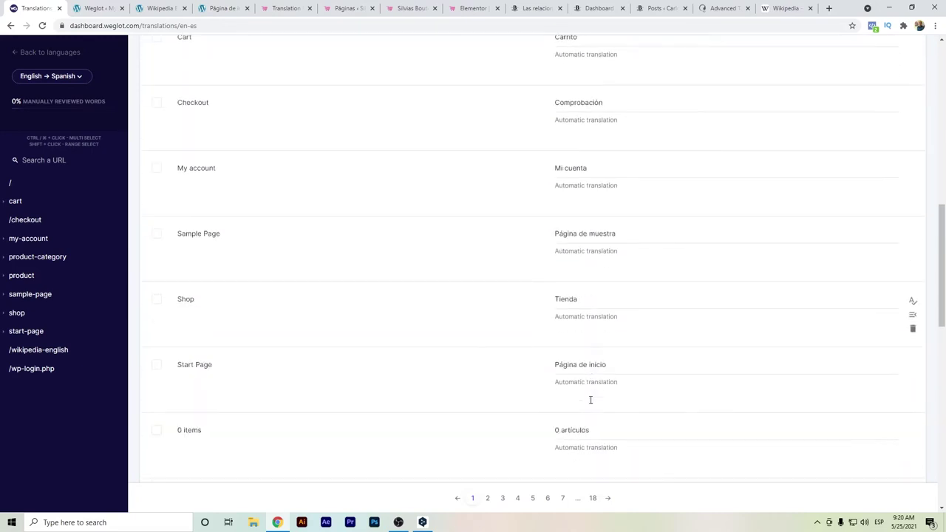
scroll(592, 317, "down", 1)
left_click(595, 319)
scroll(392, 422, "down", 1)
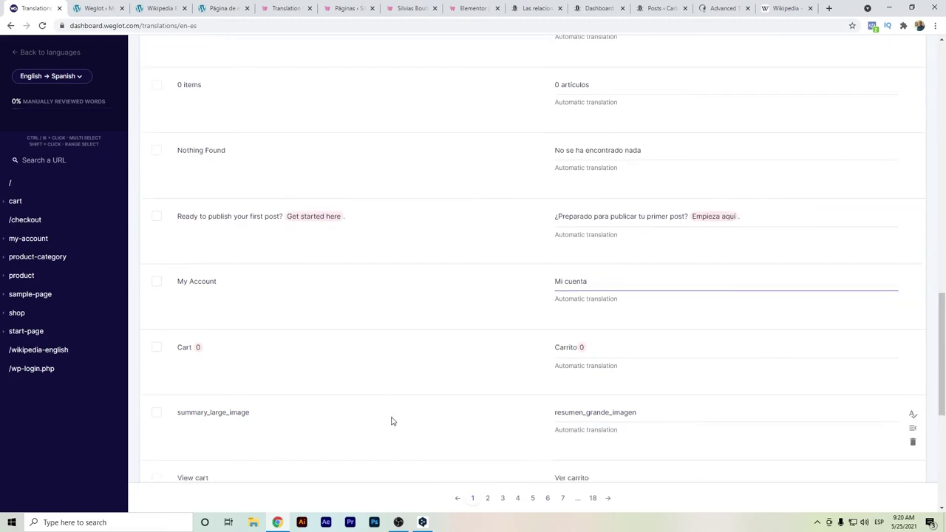
scroll(480, 420, "down", 1)
scroll(499, 391, "down", 2)
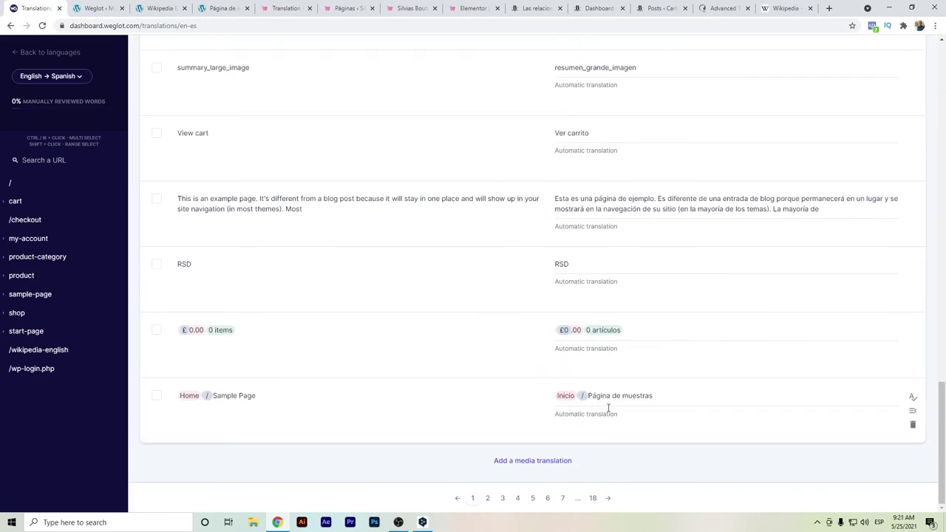
Step: Inspect the English and Spanish URL fields for adding a media translation and close the dialog
left_click(539, 461)
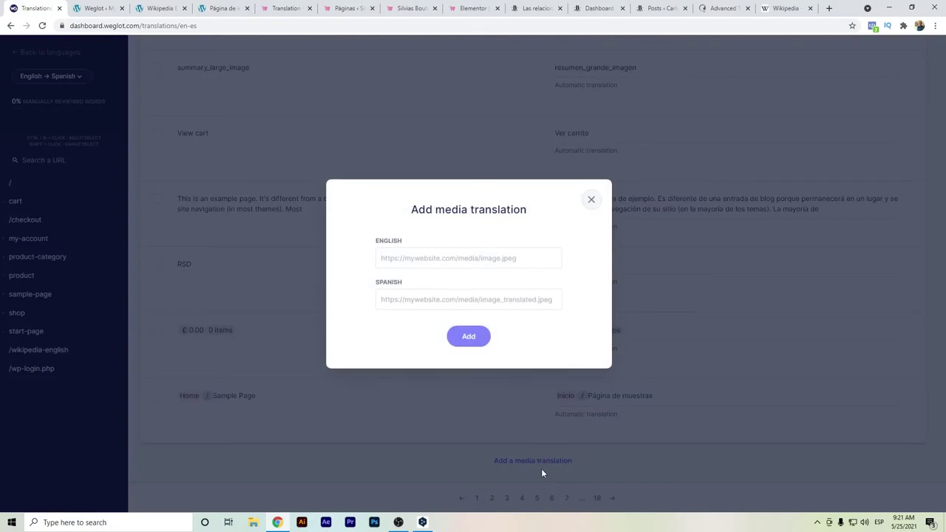
left_click_drag(411, 209, 529, 216)
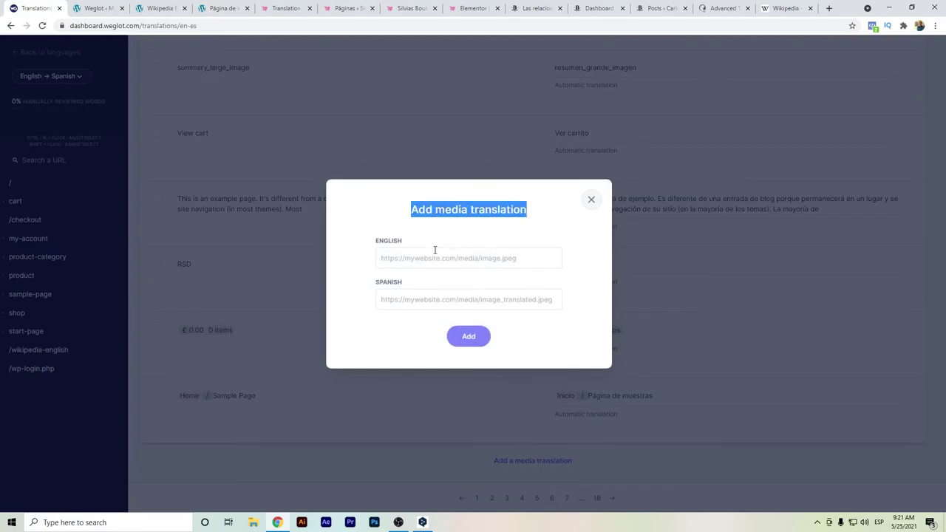
left_click(399, 259)
left_click(422, 296)
left_click(591, 200)
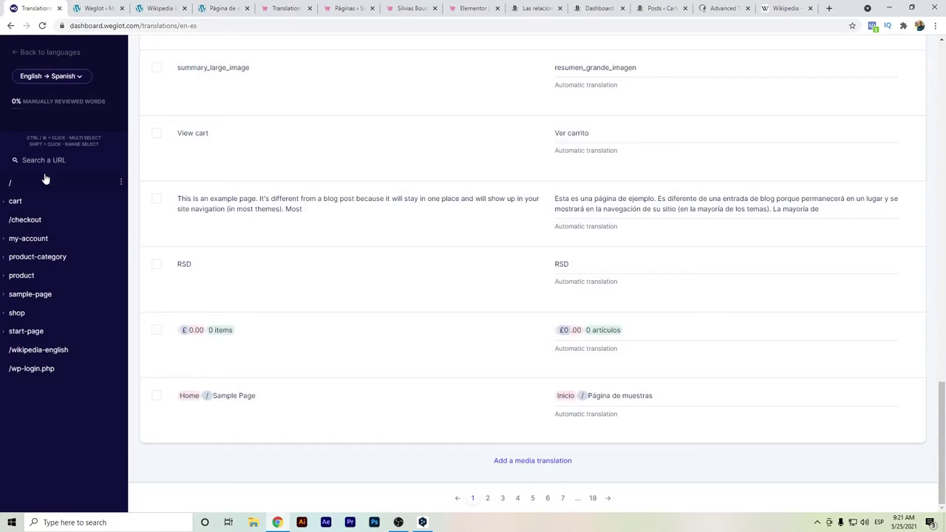
Step: View the translations of the /shop page and the /start-page page by filtering the list by URL
left_click(18, 315)
left_click(20, 331)
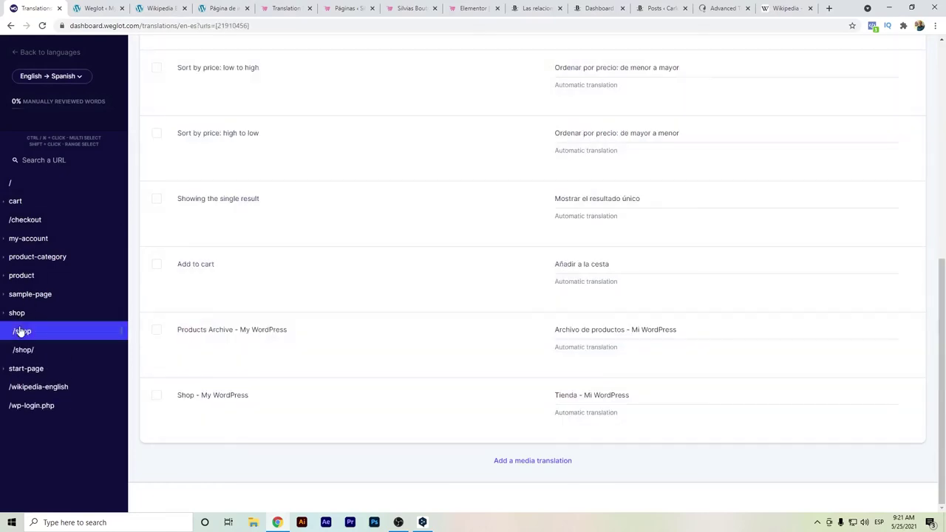
scroll(340, 271, "up", 6)
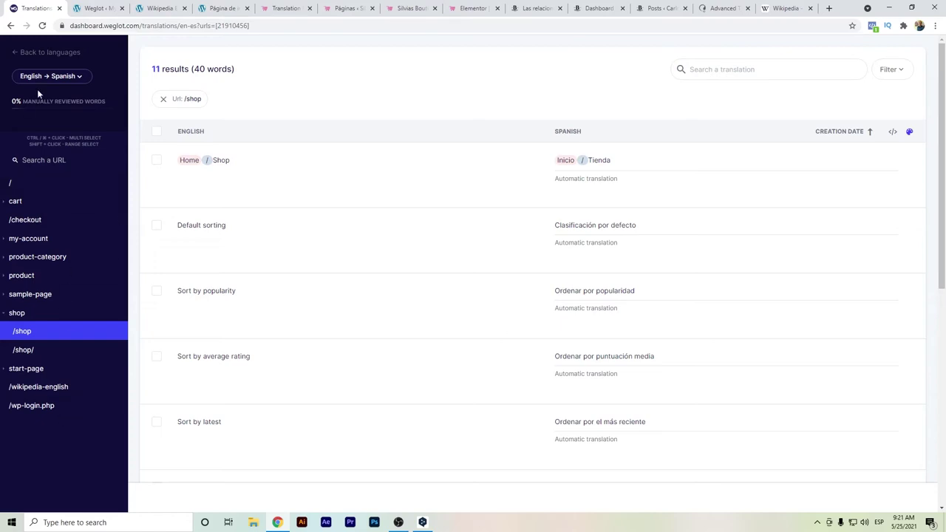
left_click(39, 370)
left_click(24, 386)
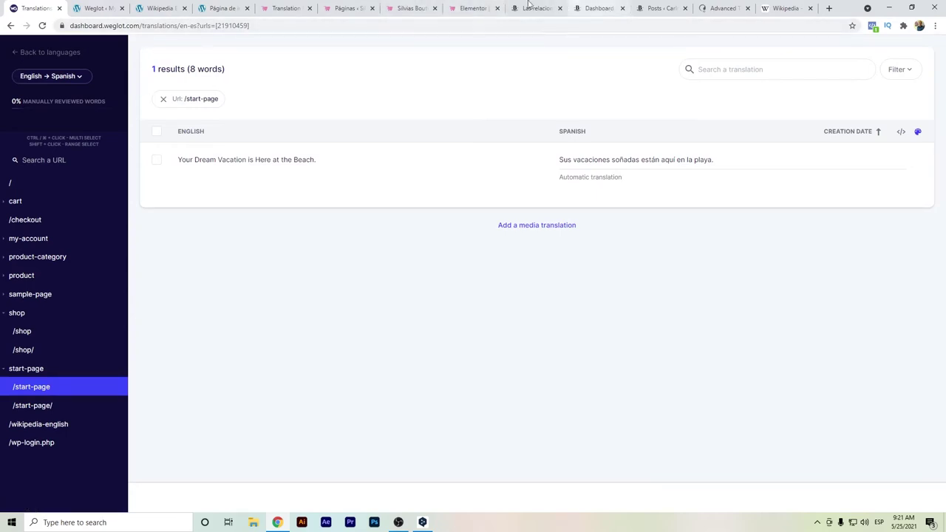
Step: Return to WPML Translation Management on Silvia's Boutiques and review the pages available for translation and the translation options
left_click(286, 9)
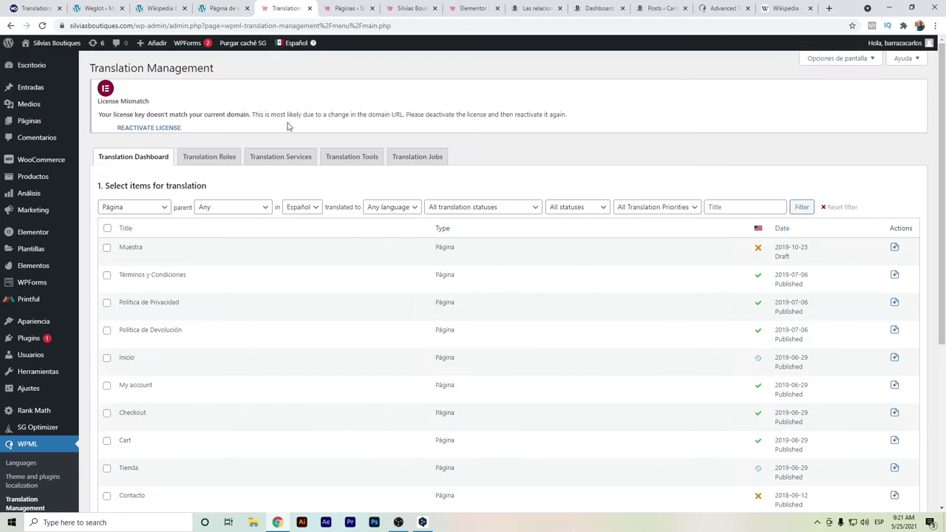
scroll(60, 443, "down", 2)
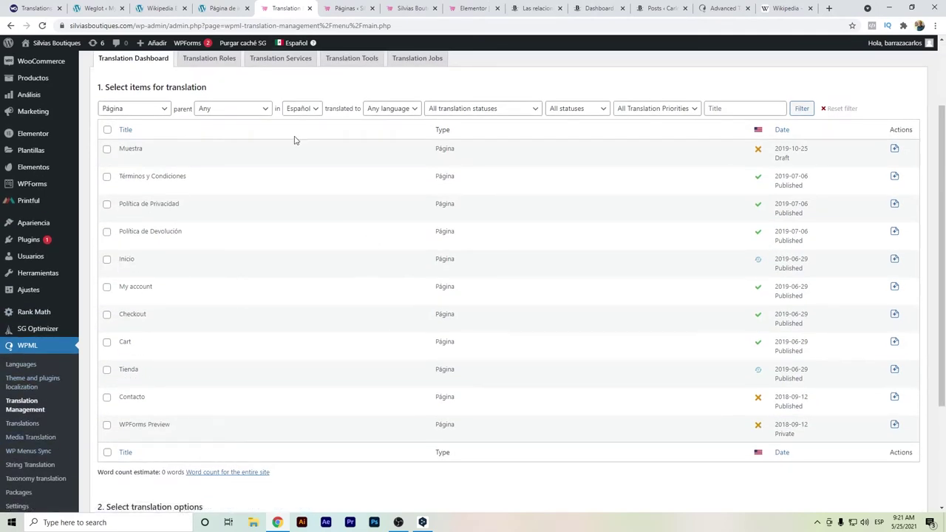
scroll(303, 140, "down", 2)
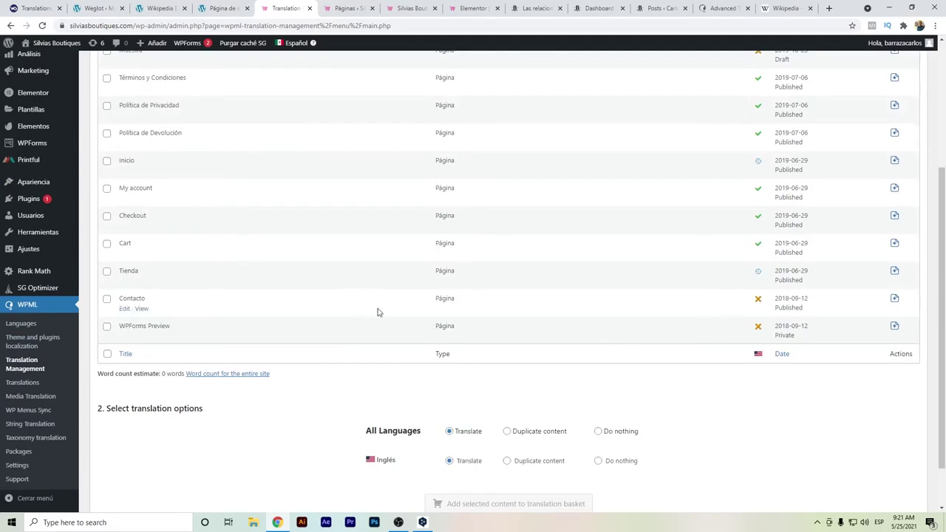
scroll(382, 304, "down", 1)
scroll(417, 316, "up", 5)
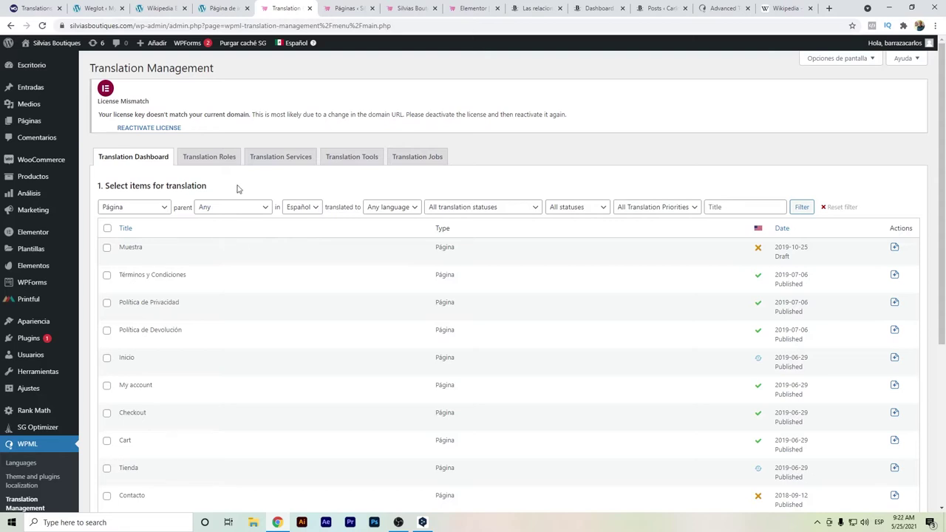
Step: Check the Translation Roles and the partner Translation Services offered in Translation Management
left_click(232, 160)
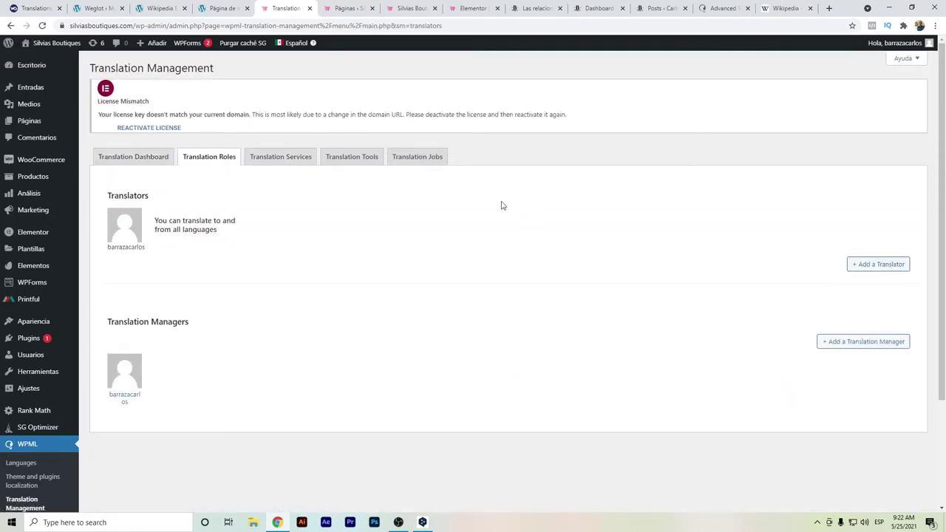
left_click(311, 161)
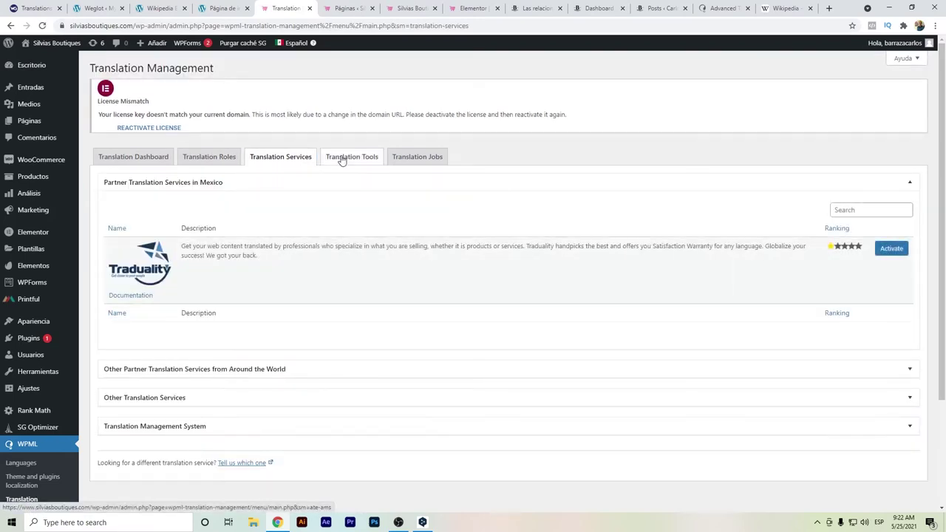
Step: Review the monthly free credits for automatic translation under Translation Tools and open the free registration form
left_click(340, 164)
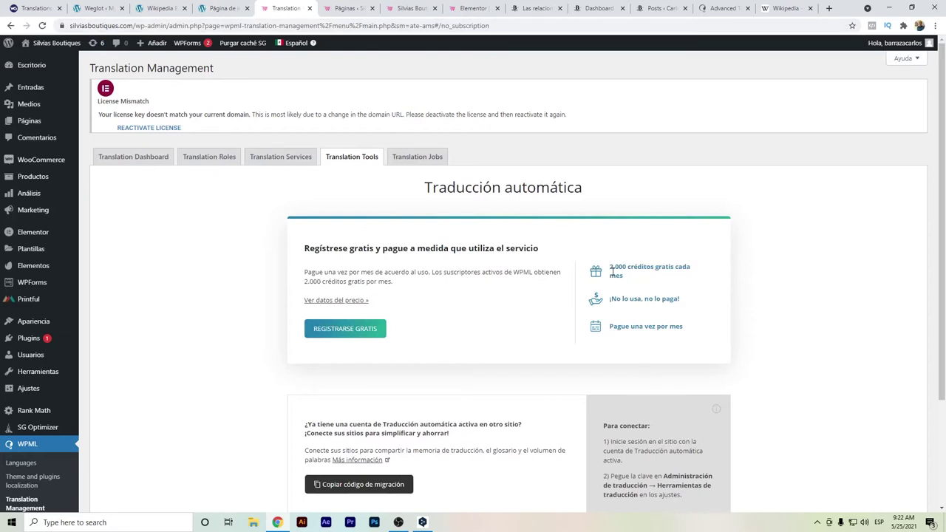
left_click_drag(622, 276, 610, 268)
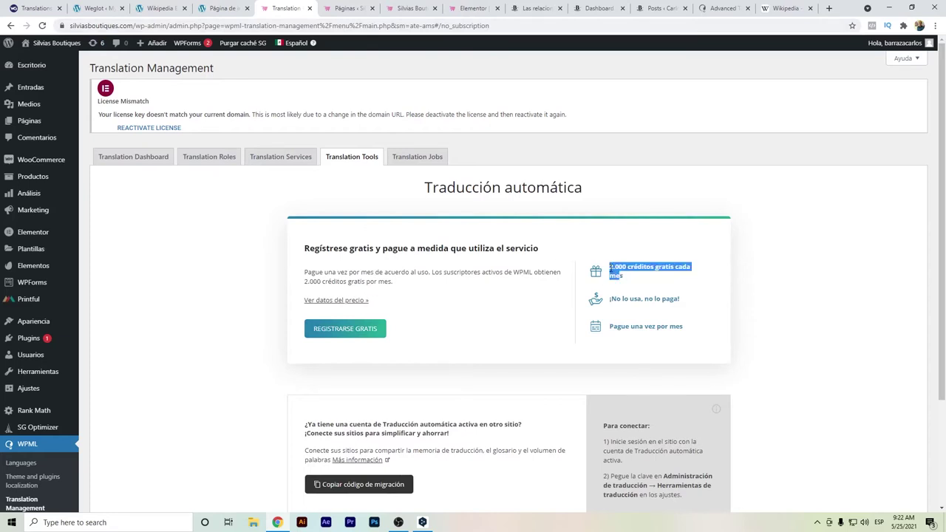
left_click(345, 330)
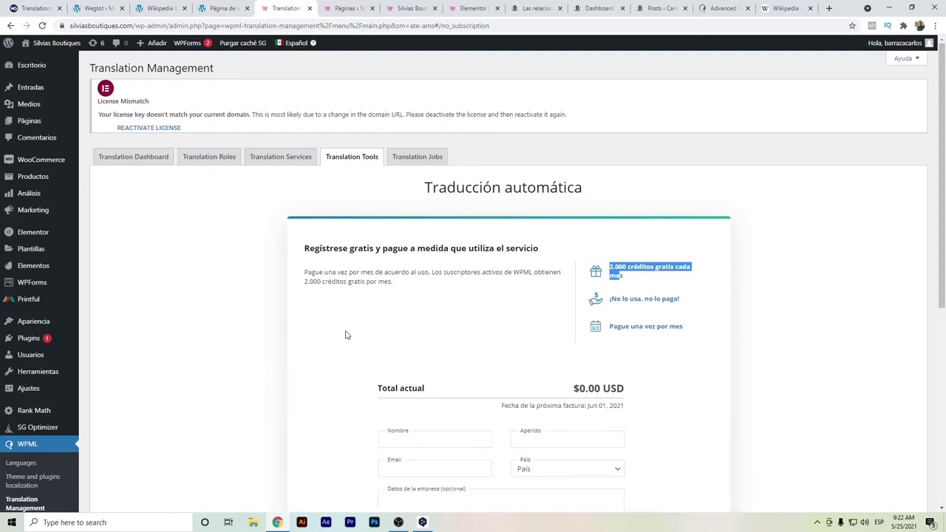
Step: Review the fields required by the free automatic translation registration form, from the contact details to the card number
scroll(411, 336, "down", 2)
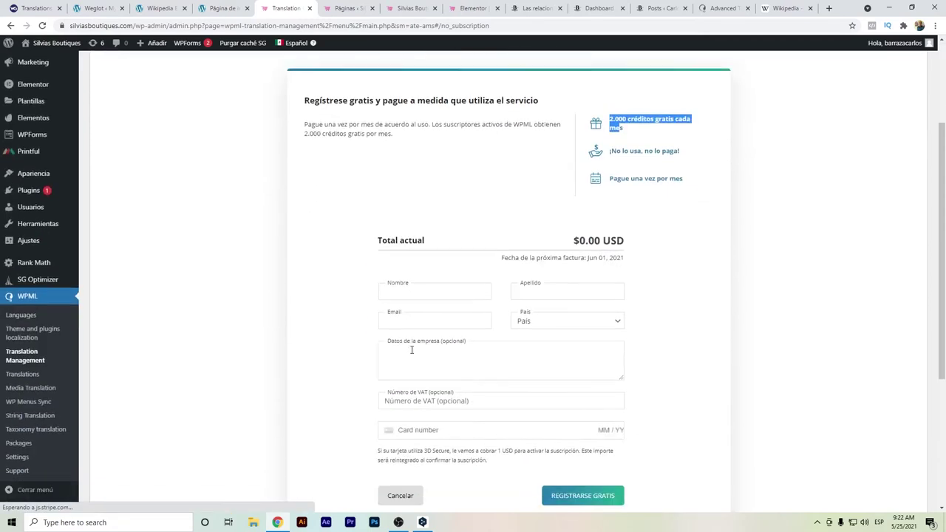
left_click(443, 435)
left_click(443, 287)
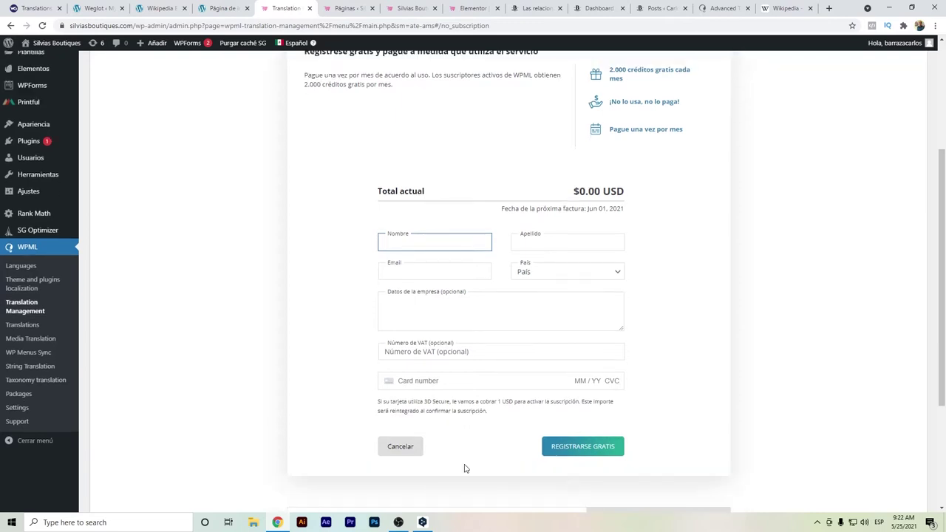
Step: Switch to the other WPML site's dashboard and review the used-credit price tiers in Translation Management's Payment & Settings
left_click(597, 8)
mouse_move(36, 464)
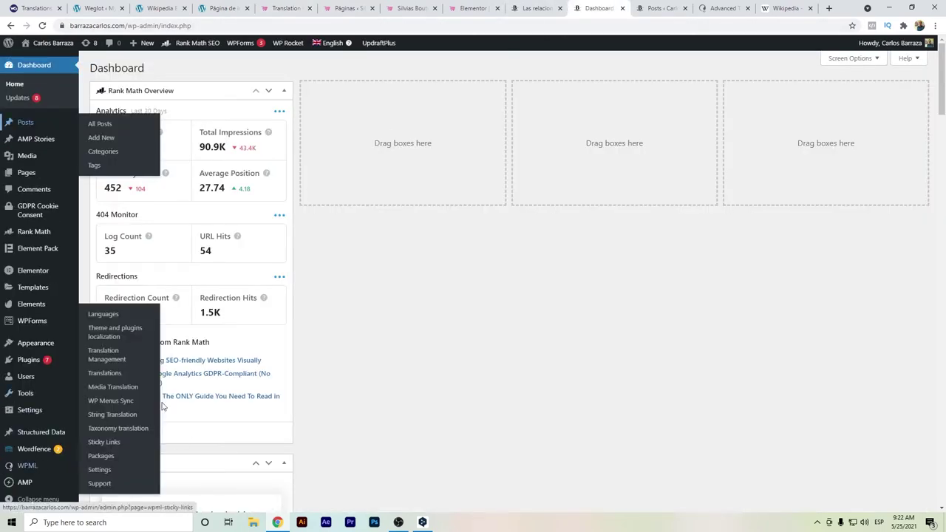
left_click(125, 359)
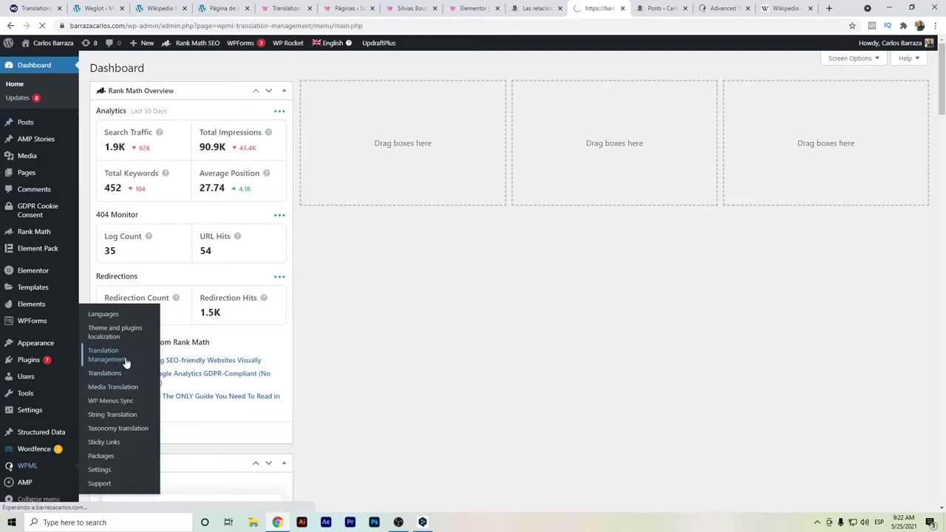
left_click(352, 100)
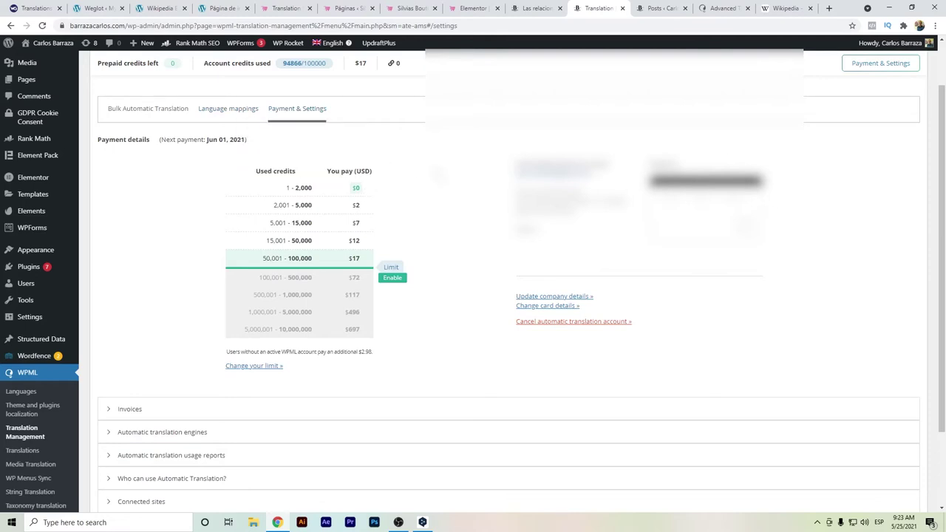
mouse_move(373, 194)
mouse_move(278, 185)
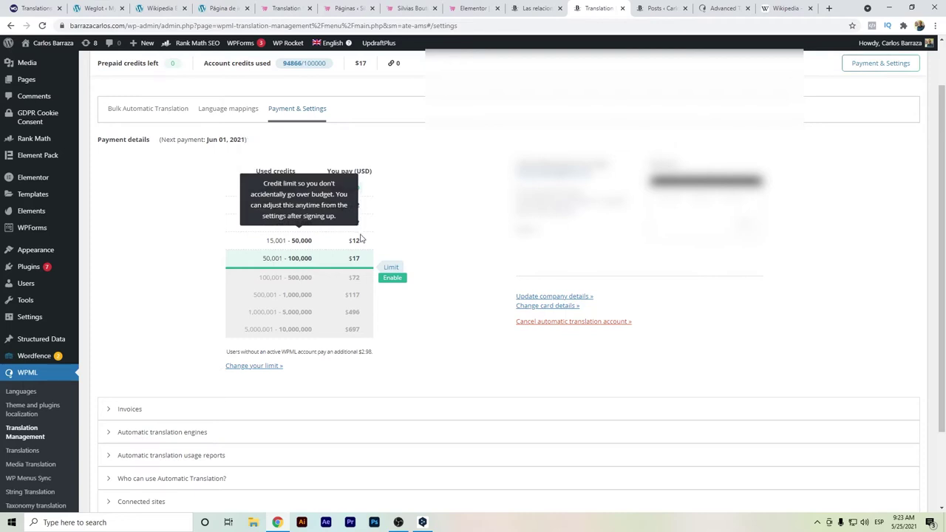
Step: Expand the Automatic translation engines settings and enable the Microsoft and Google engines
left_click(150, 434)
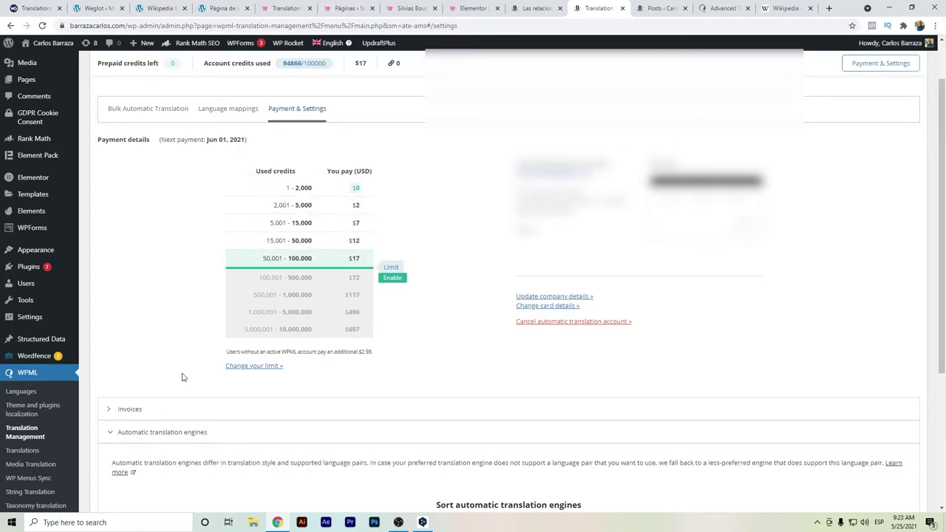
scroll(185, 366, "down", 1)
scroll(192, 351, "down", 1)
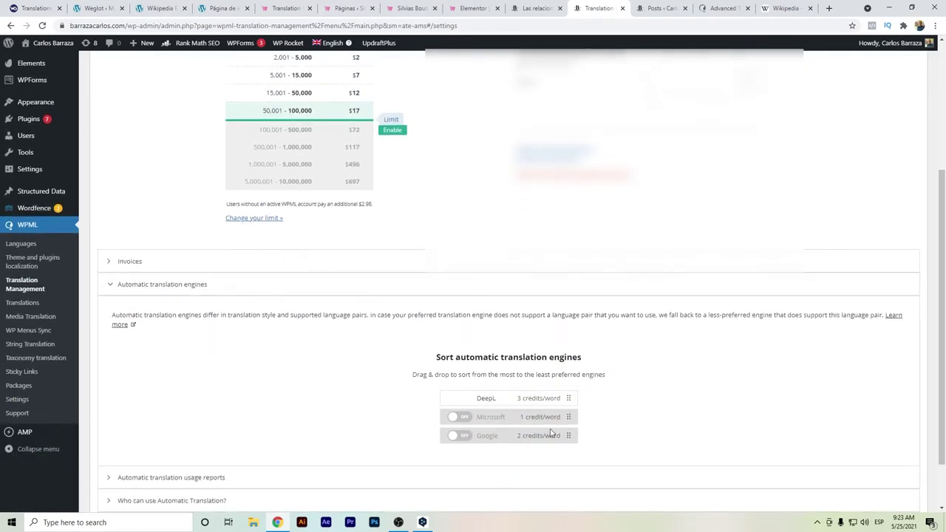
left_click(456, 419)
left_click(457, 436)
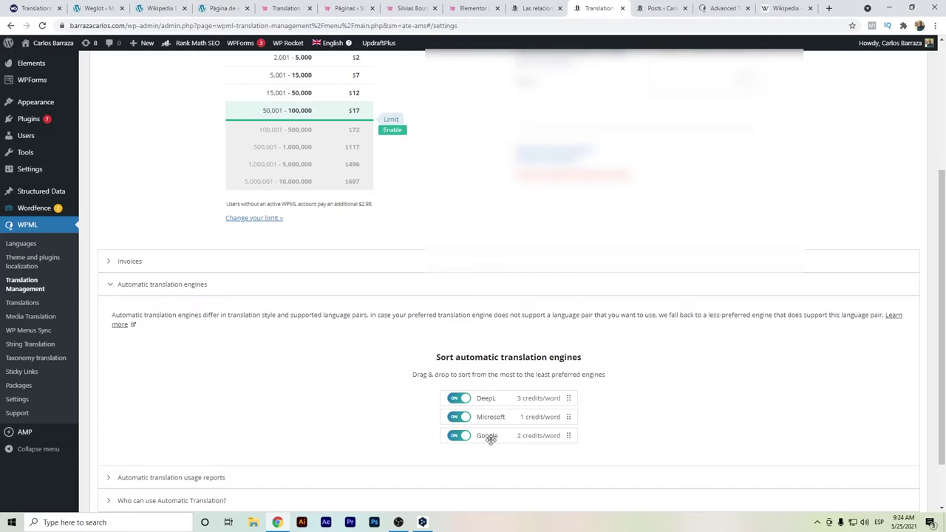
Step: Disable Google, try ranking Microsoft above DeepL, and restore DeepL as the first and only enabled engine
left_click(465, 438)
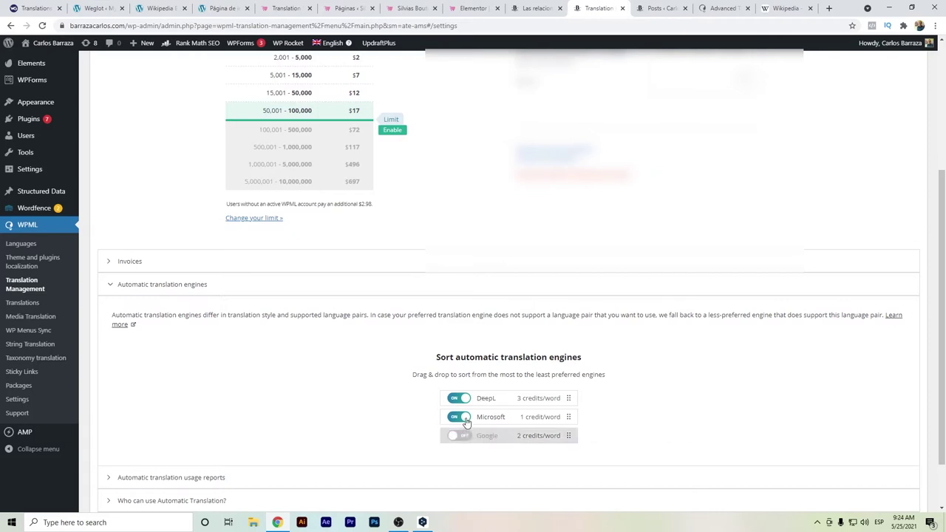
left_click(465, 420)
left_click(462, 421)
left_click_drag(482, 421, 483, 397)
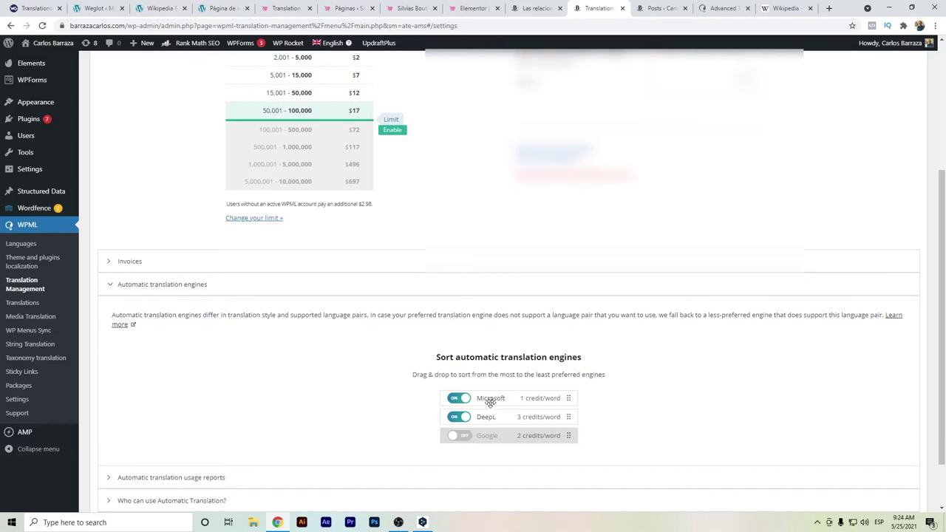
left_click(463, 400)
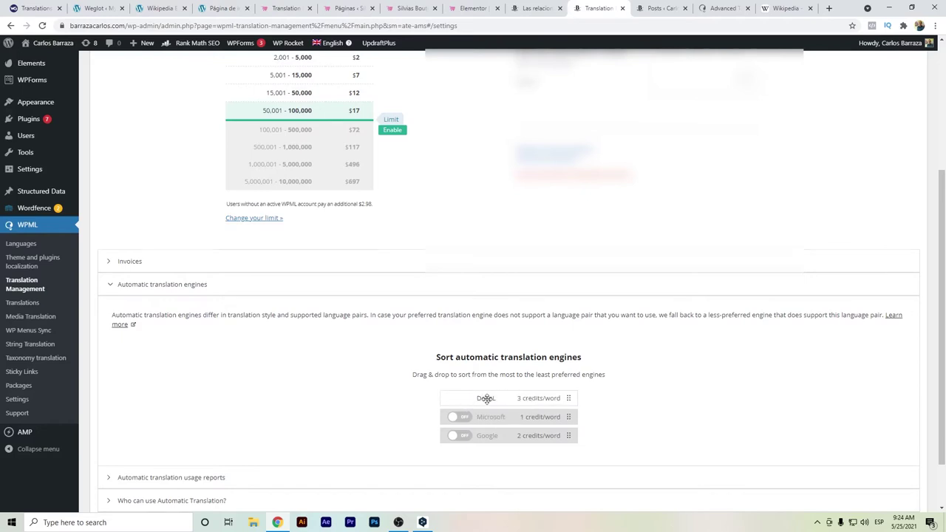
scroll(485, 397, "up", 1)
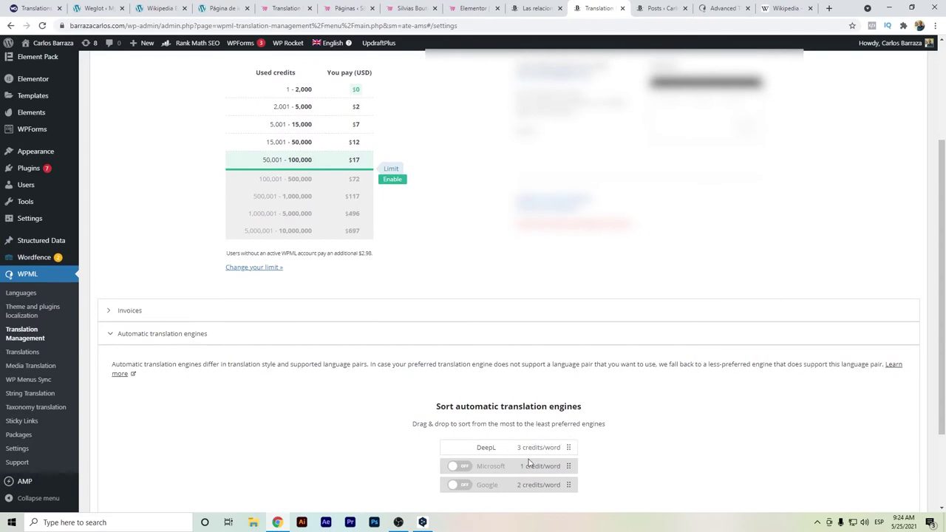
Step: Compare WPML's Advanced Translation Editor for the newsletters article with Weglot's translation list for /start-page, ending in the WPML editor
left_click(716, 8)
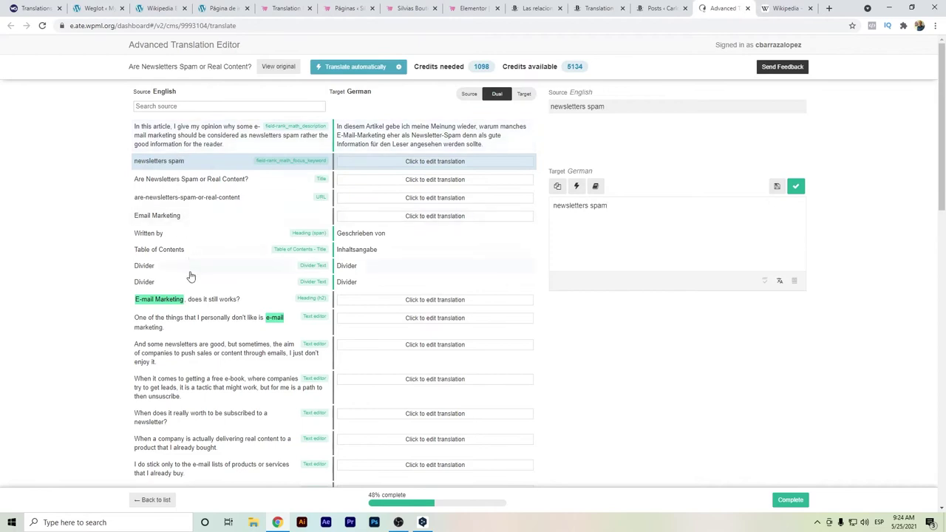
left_click(55, 7)
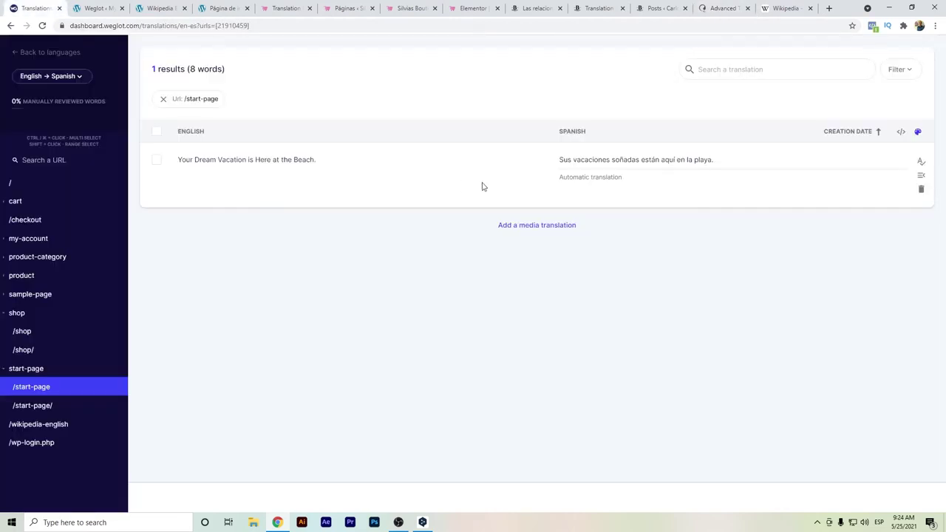
left_click(742, 7)
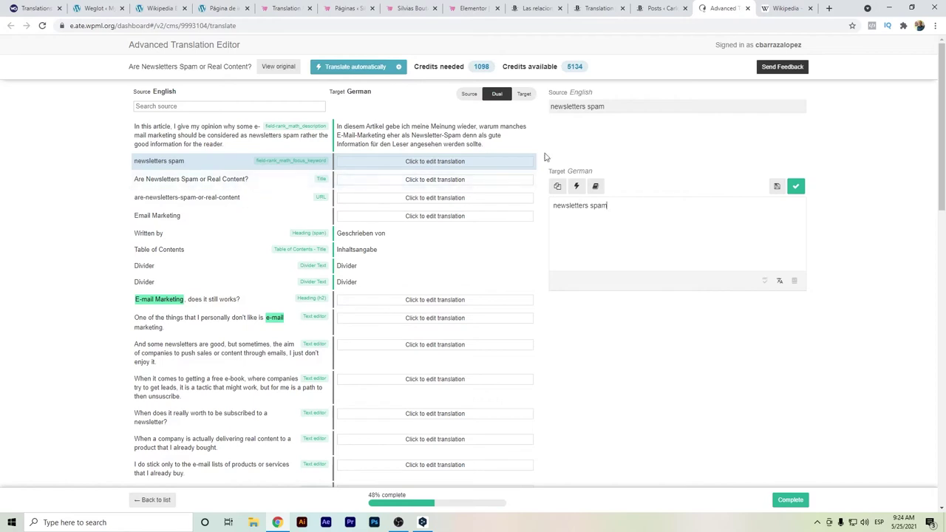
Step: Automatically translate the article's focus keyword, title and URL into German one by one, confirming each translation
left_click(576, 188)
left_click(795, 186)
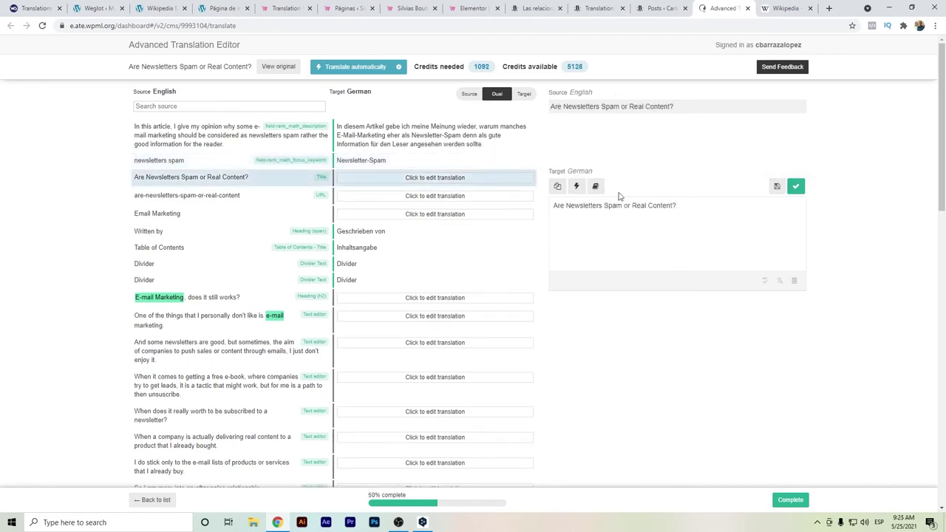
left_click(576, 186)
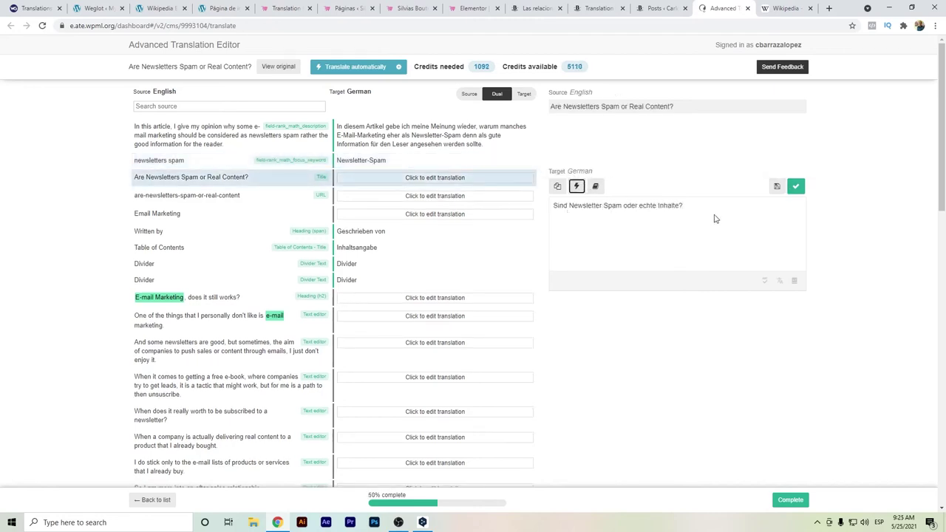
left_click(796, 186)
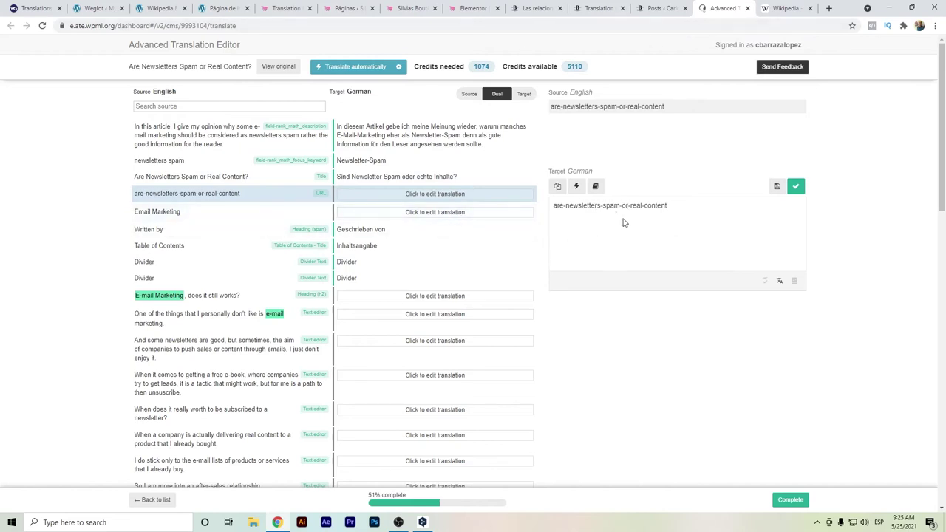
left_click(577, 187)
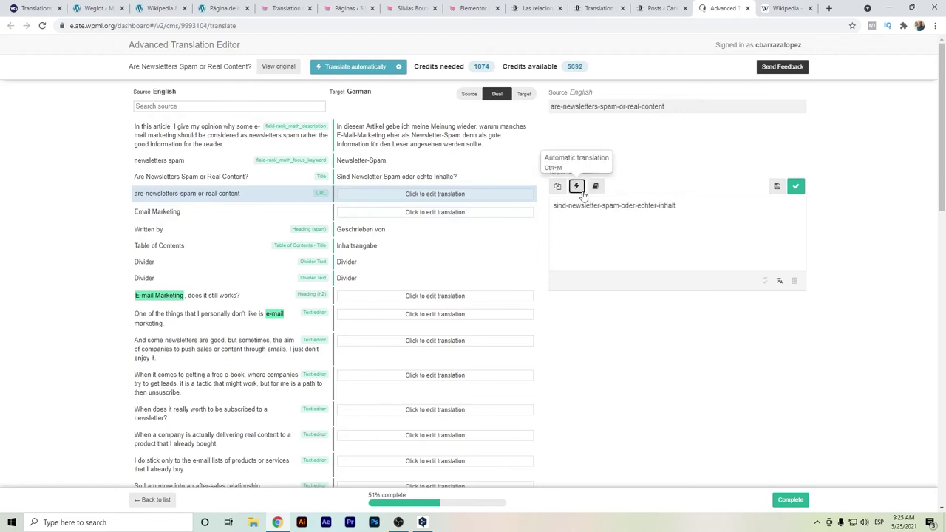
left_click(795, 187)
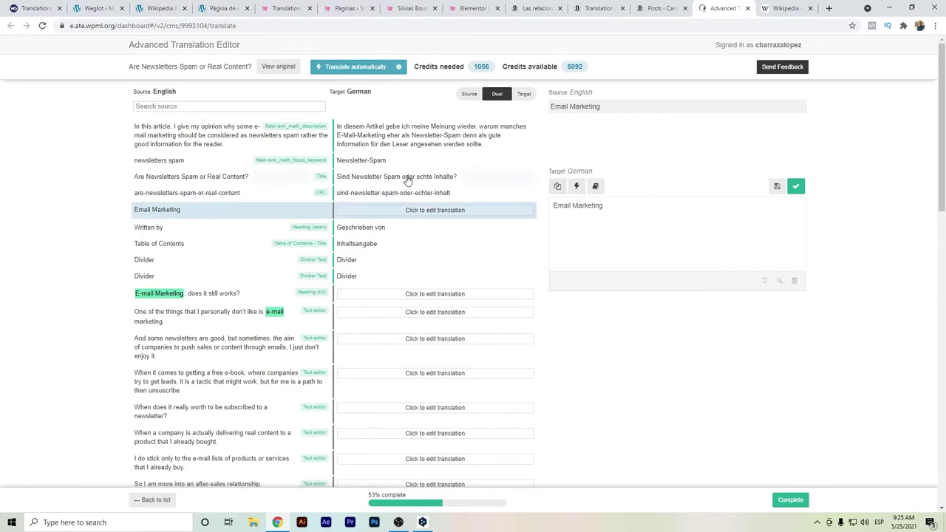
Step: Translate all remaining segments of the article into German automatically and mark the translation job as complete
left_click(356, 68)
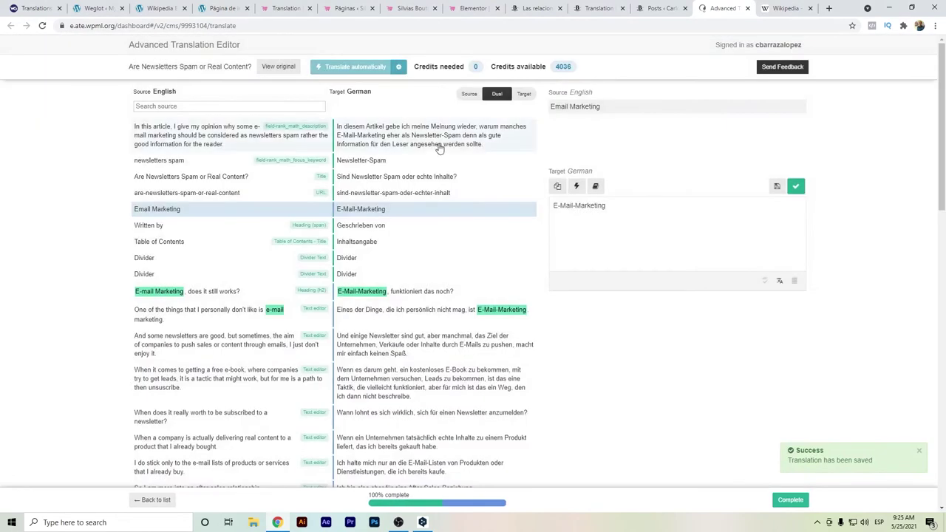
left_click(789, 506)
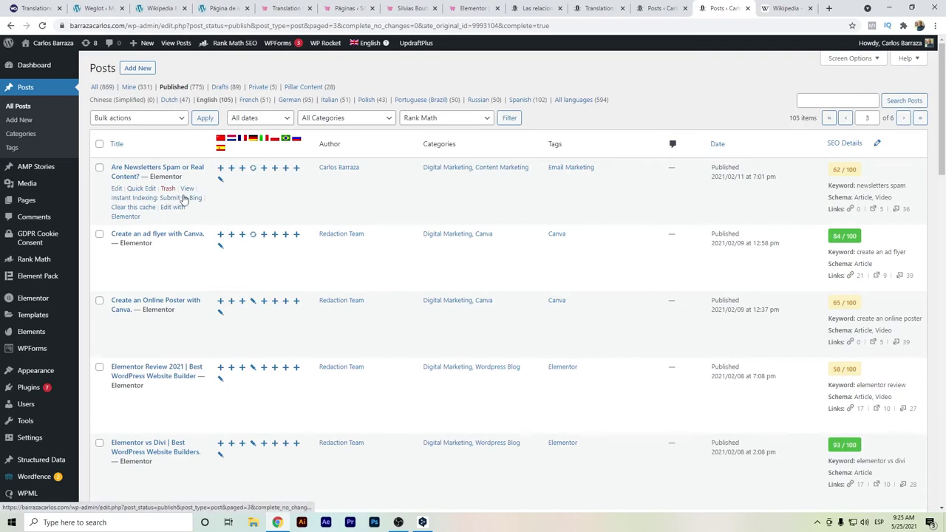
Step: View the English post "Are Newsletters Spam or Real Content?" in a separate browser tab and look through its content
right_click(188, 189)
left_click(204, 198)
left_click(725, 7)
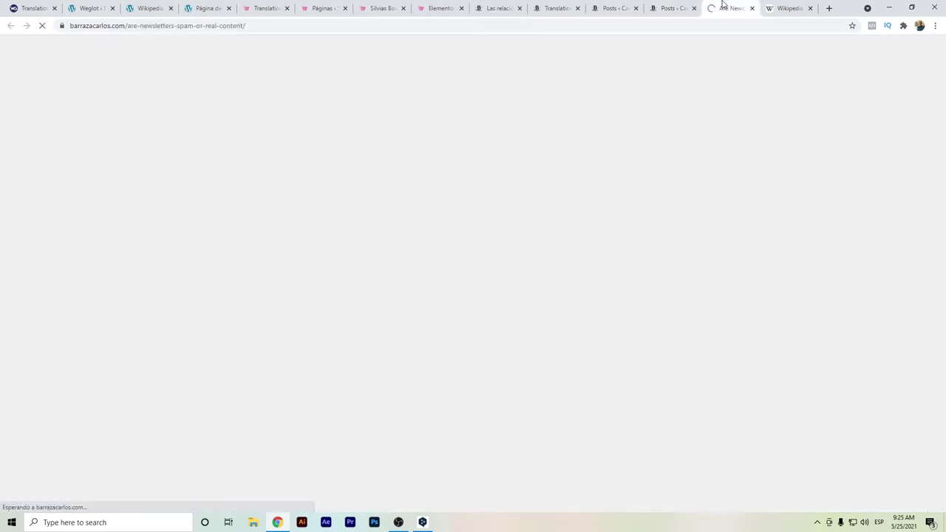
scroll(459, 180, "down", 3)
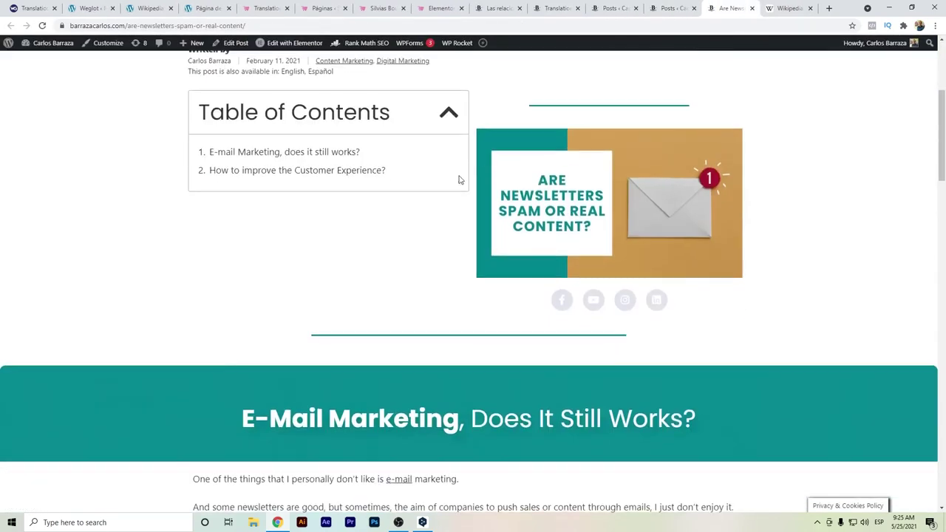
scroll(459, 179, "down", 3)
scroll(436, 289, "up", 7)
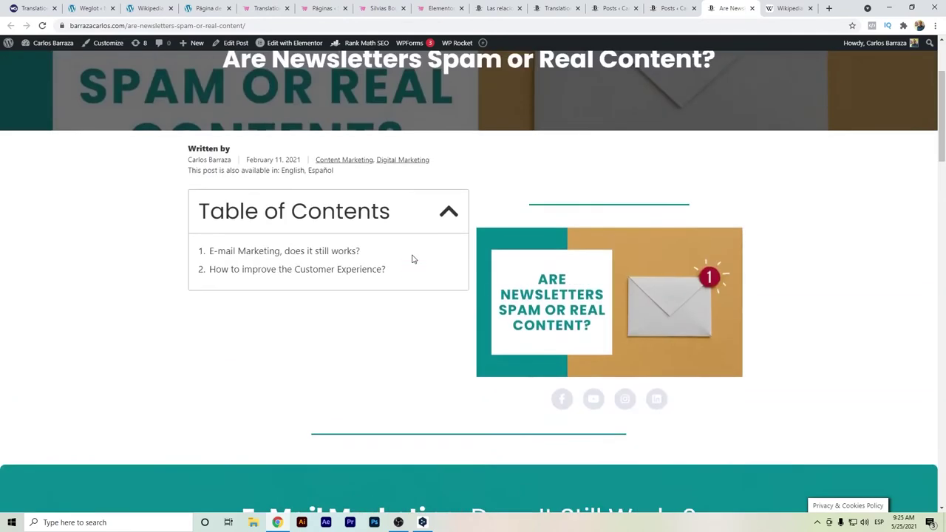
Step: Display the post's Spanish version with the site's language switcher and read through the translated article
left_click(225, 72)
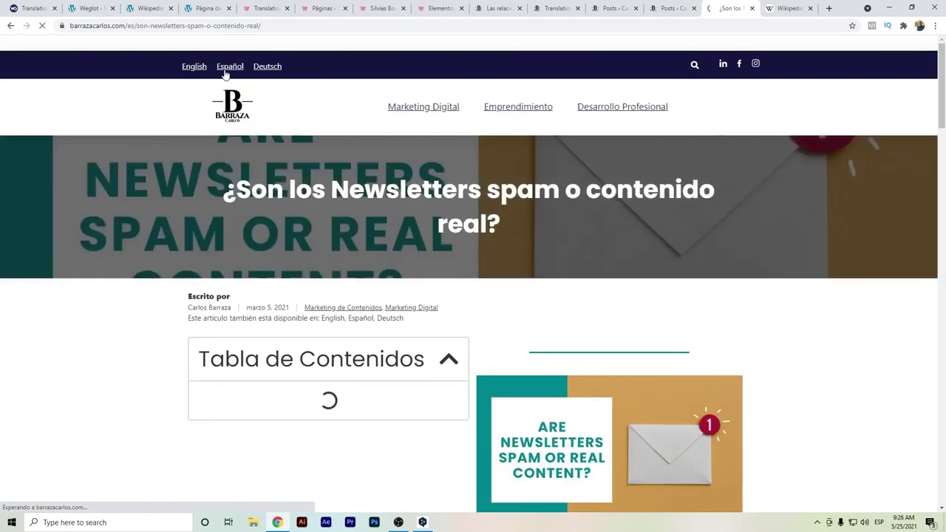
scroll(226, 74, "down", 4)
scroll(229, 81, "down", 3)
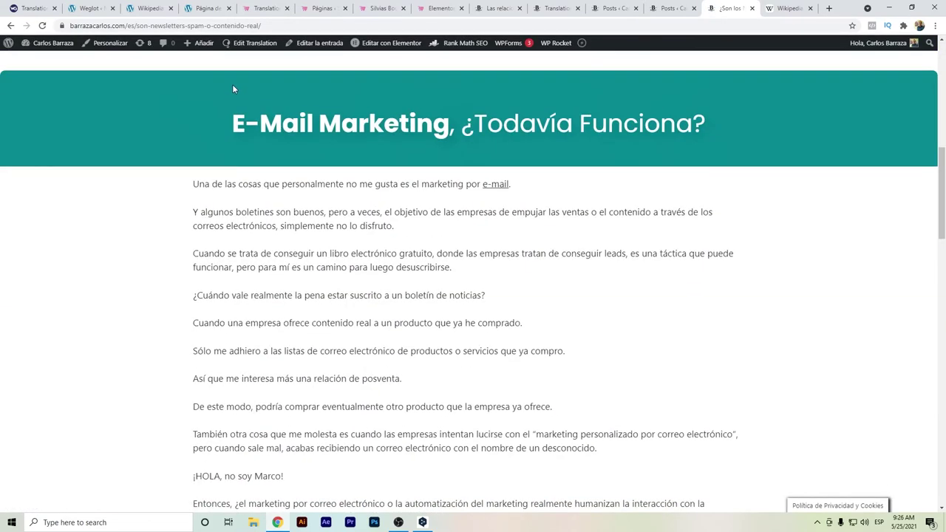
scroll(235, 134, "down", 4)
scroll(238, 185, "up", 1)
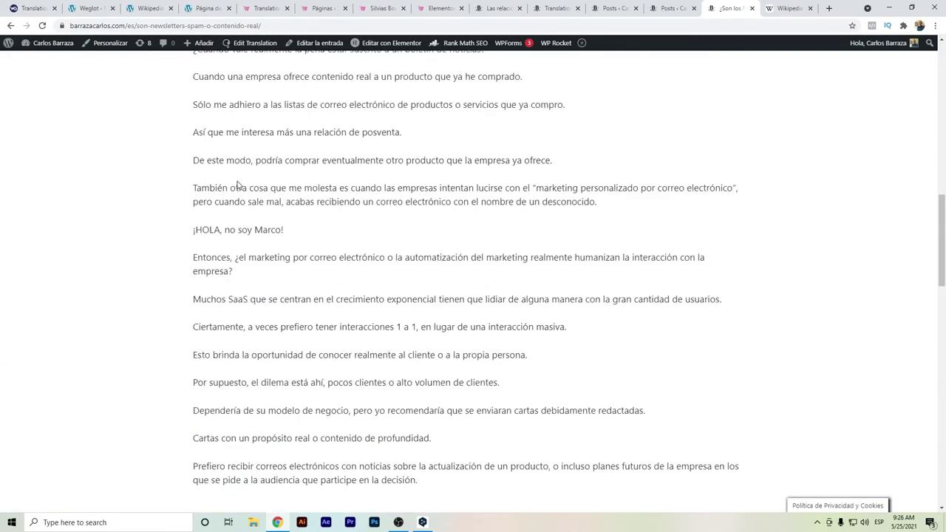
scroll(238, 184, "up", 10)
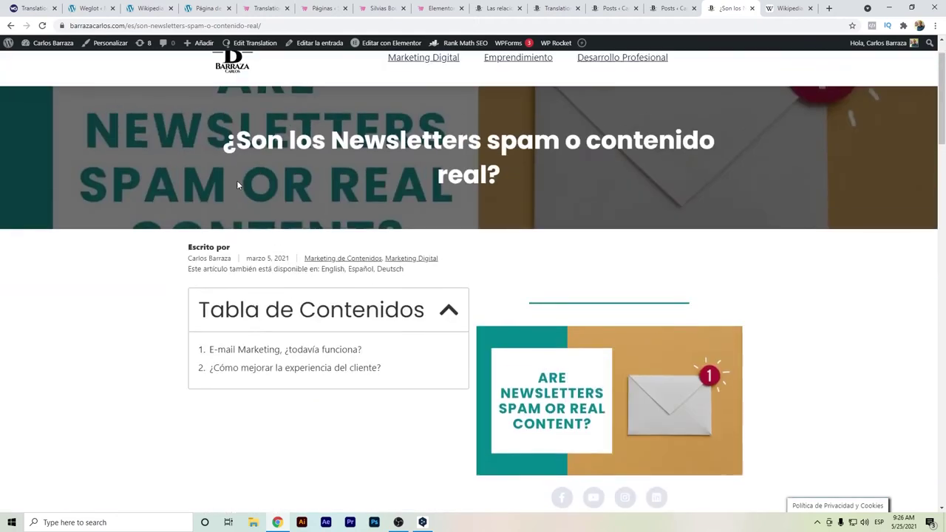
scroll(237, 180, "up", 1)
Step: Display the post's German version with the language switcher and check its translated title, table of contents and body
left_click(267, 69)
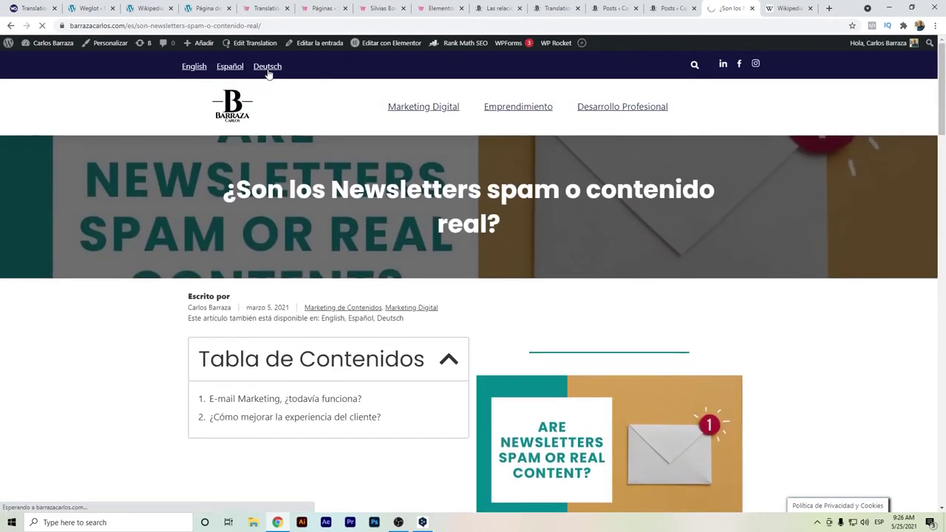
scroll(354, 168, "down", 2)
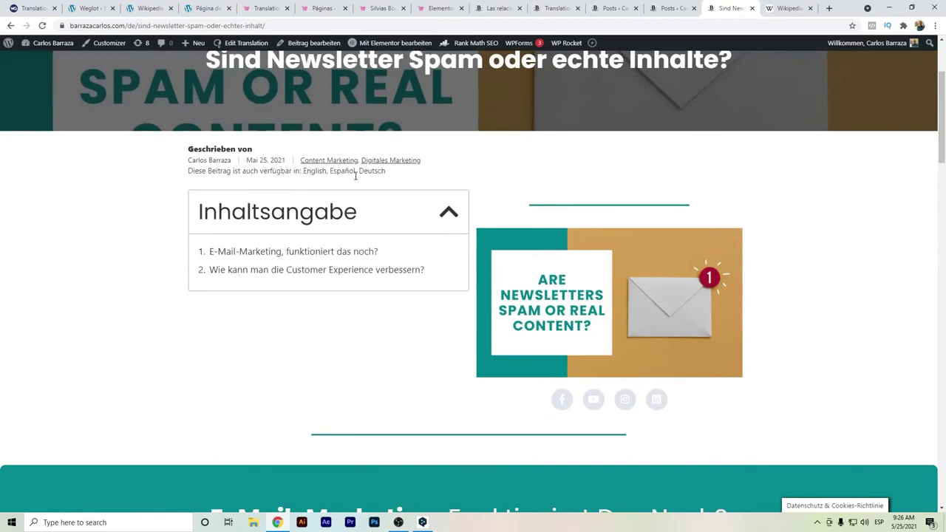
scroll(355, 175, "down", 7)
scroll(356, 175, "up", 4)
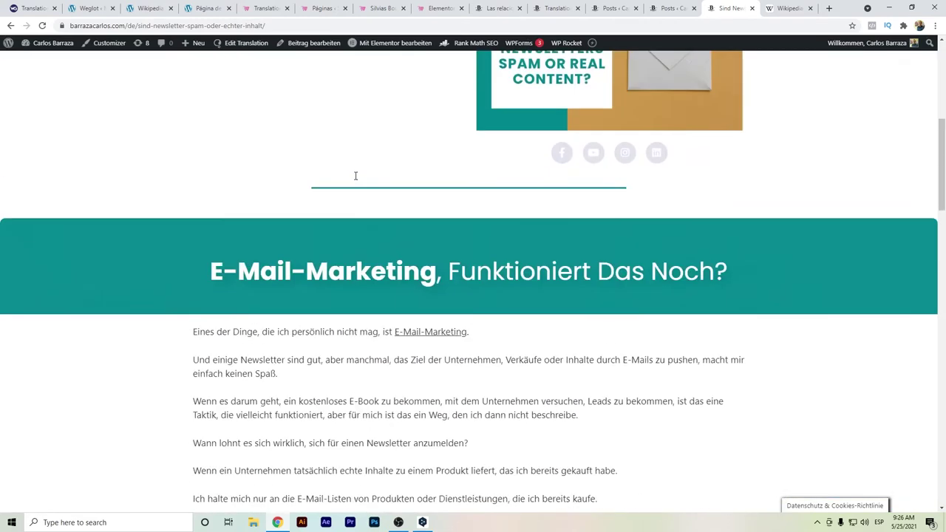
scroll(355, 175, "up", 3)
Step: Check the newsletters post's German translation status in the Posts list and return to the Weglot settings page
left_click(663, 6)
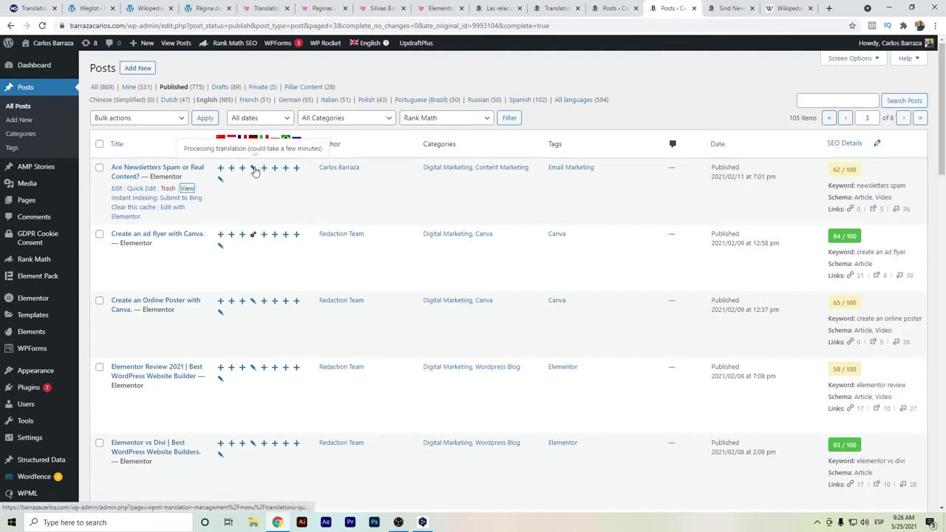
left_click(95, 8)
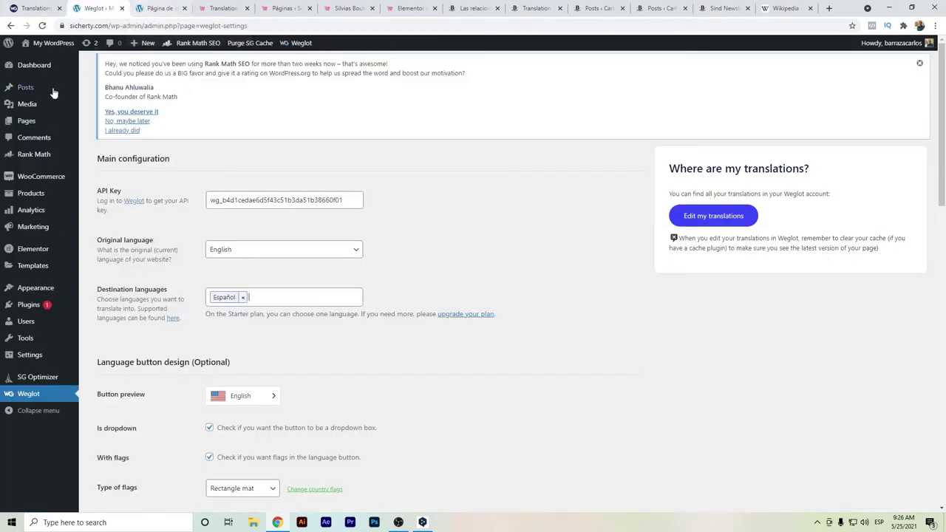
Step: Add a new page on the sicherty.com site titled "Managed Cloud Hosting Platform", copied from the Cloudways homepage heading, and save the draft
left_click(38, 121)
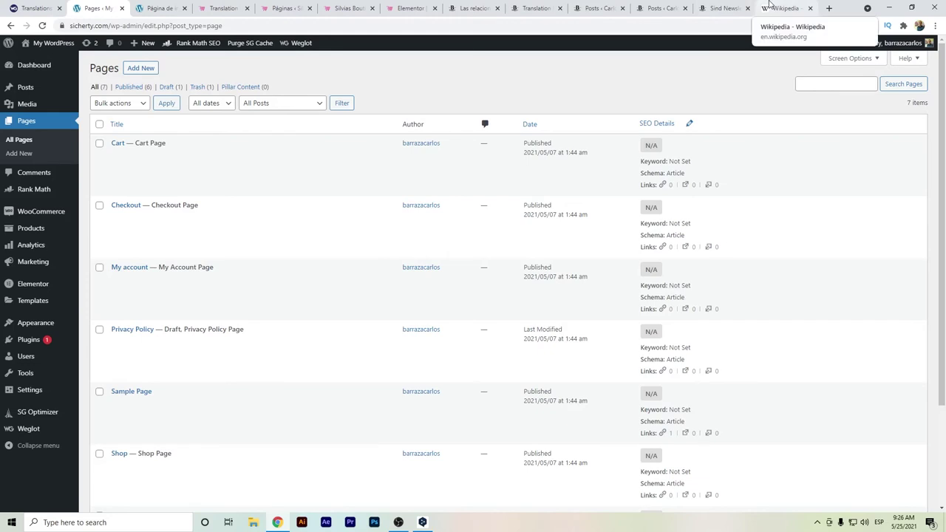
left_click(149, 69)
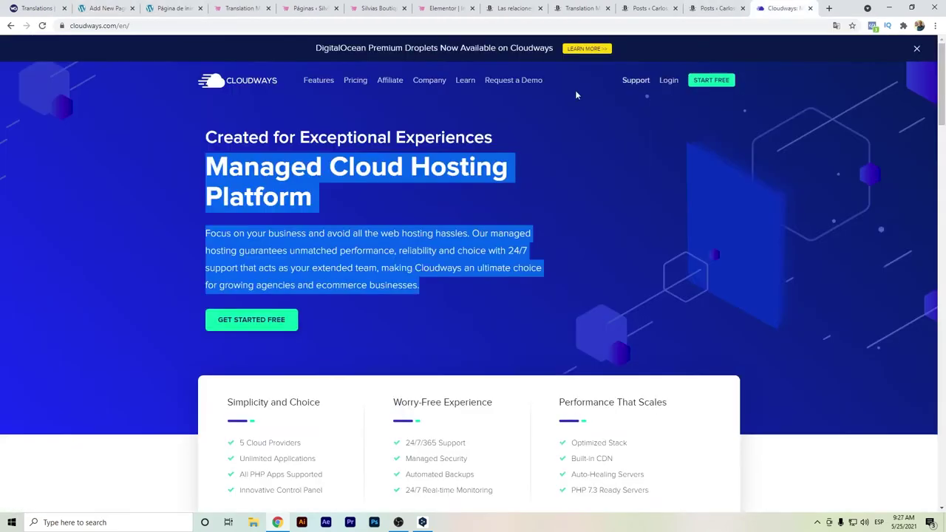
left_click(317, 194)
left_click_drag(317, 197, 186, 158)
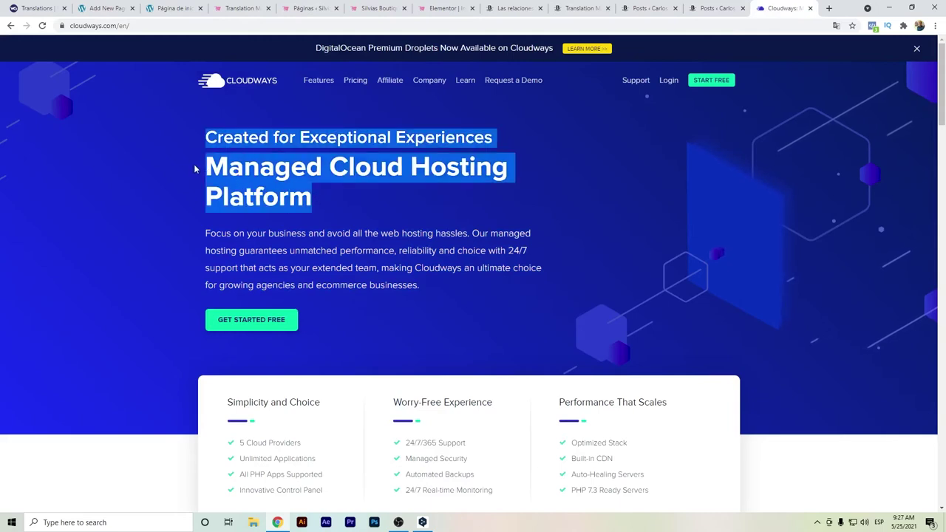
left_click(319, 199)
left_click_drag(262, 198, 312, 198)
key("ctrl+c")
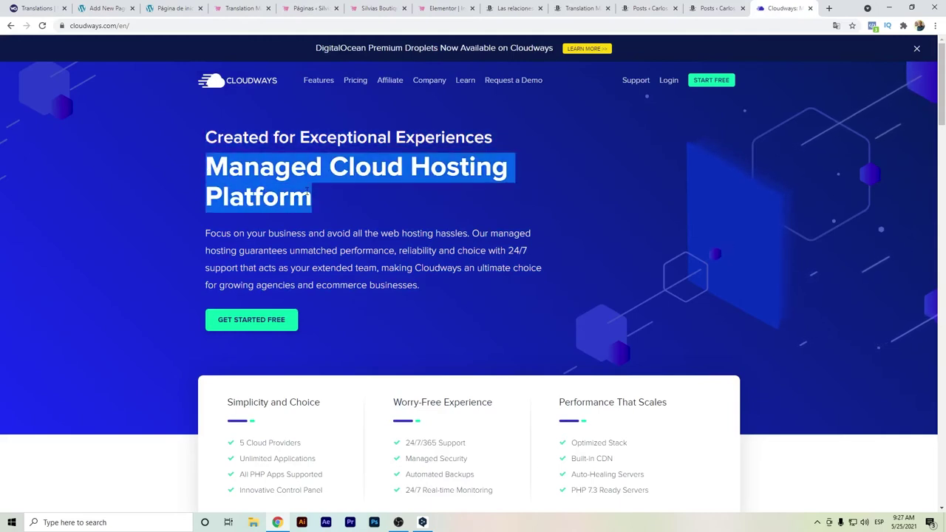
left_click(174, 8)
left_click(105, 7)
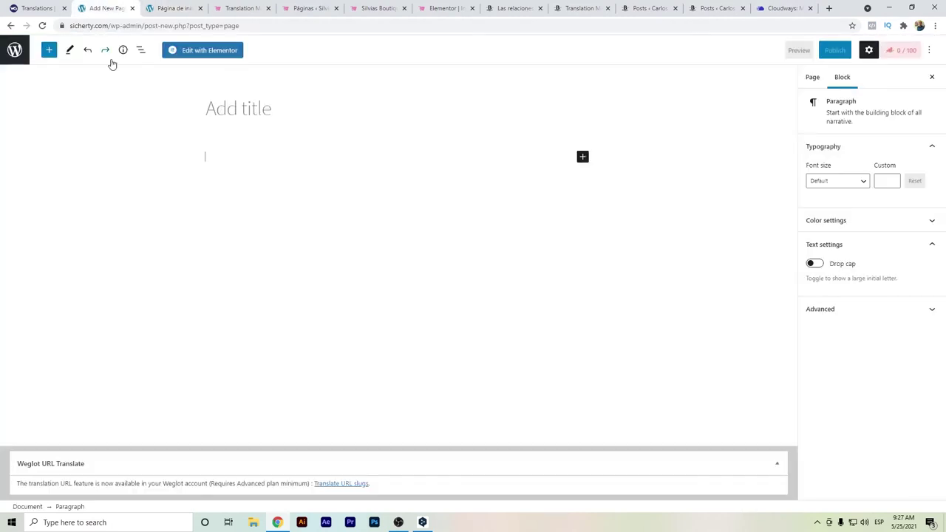
left_click(235, 110)
key("ctrl+v")
key("ctrl+s")
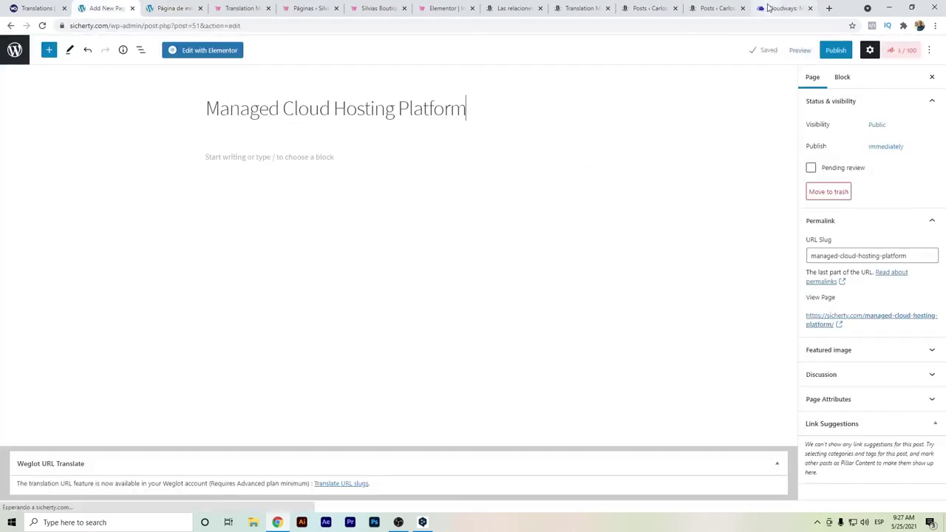
Step: Copy the Cloudways introductory paragraph starting "Focus on your business" into the body of the new sicherty.com page
left_click(784, 8)
left_click(374, 270)
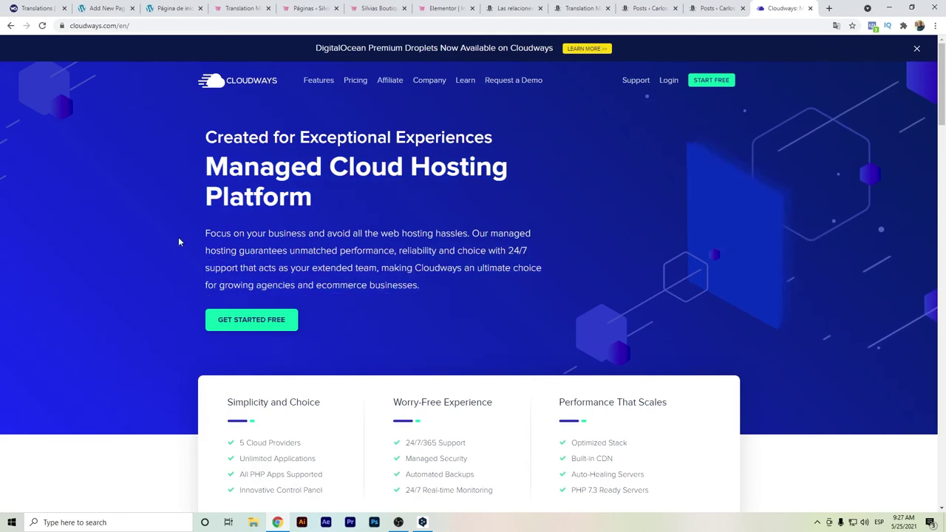
left_click_drag(178, 237, 420, 287)
key("ctrl+c")
left_click(170, 8)
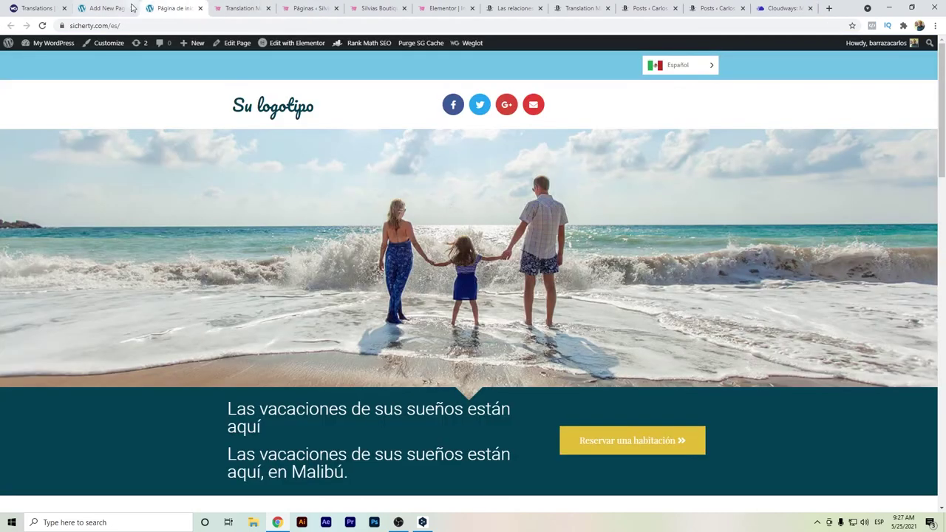
left_click(105, 8)
left_click(297, 169)
key("ctrl+v")
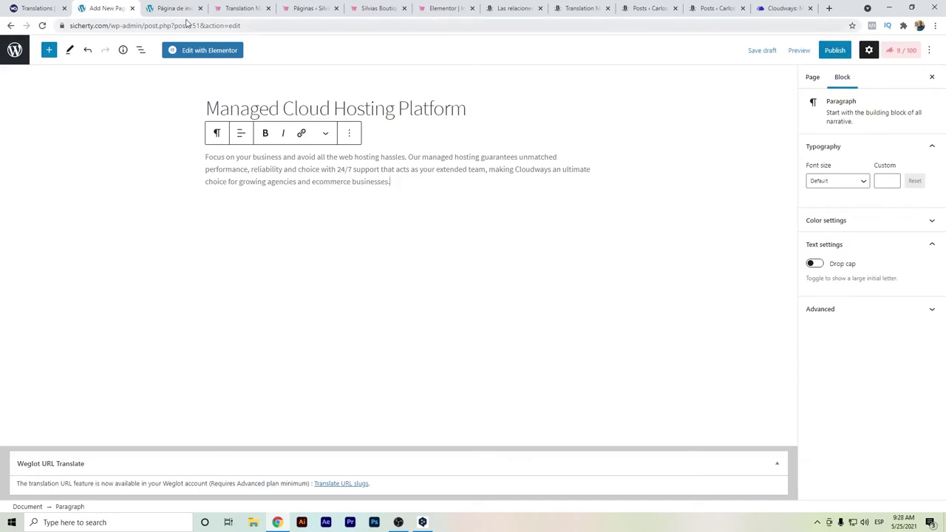
Step: Go back to the language overview in the Weglot dashboard and check the total translated words for English to Spanish
left_click(33, 8)
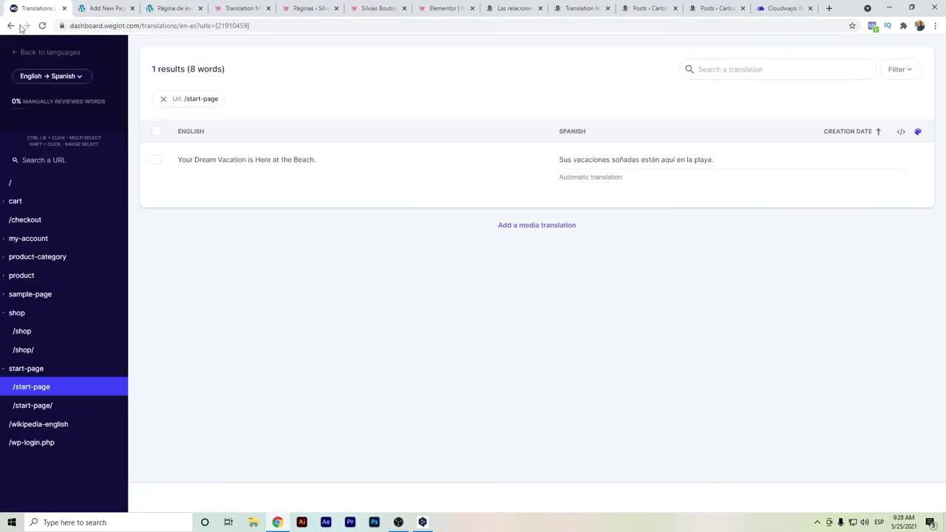
left_click(9, 26)
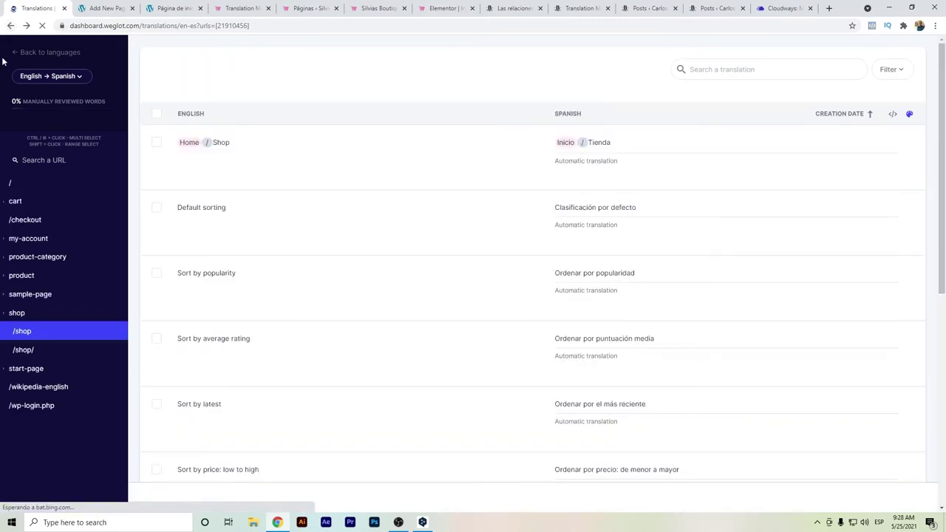
left_click(10, 26)
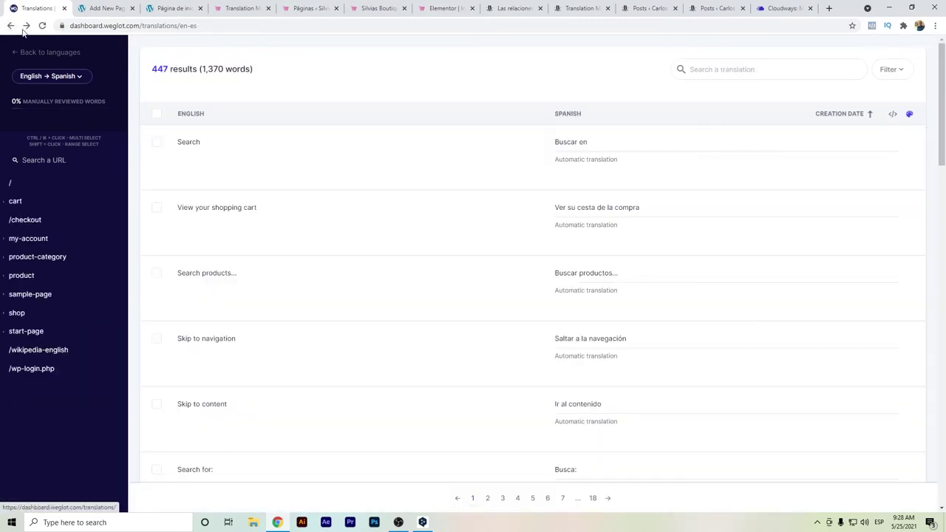
left_click(16, 52)
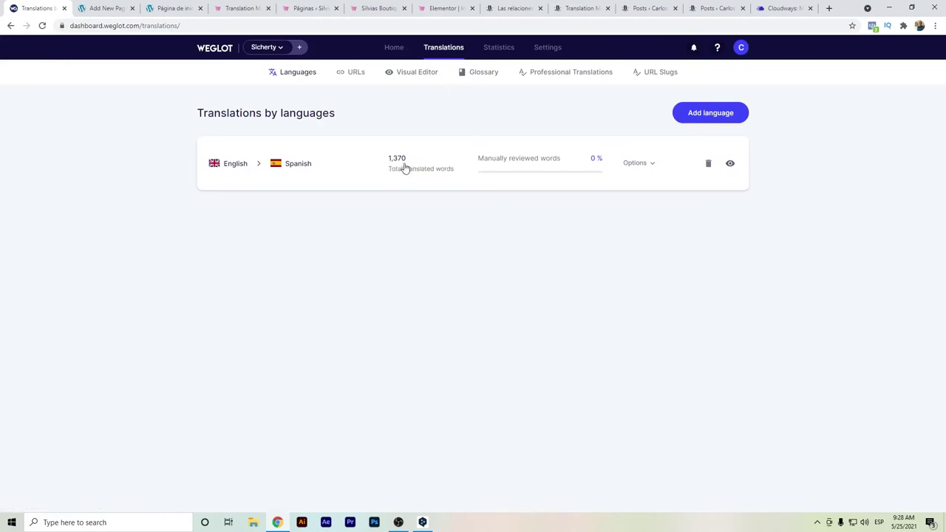
Step: Return to the sicherty.com page editor and publish the "Managed Cloud Hosting Platform" page
left_click(104, 8)
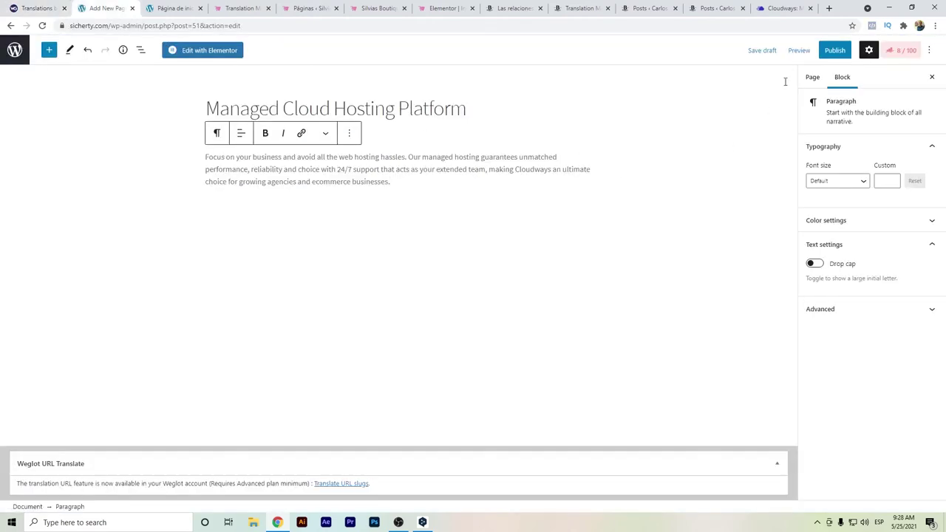
left_click(835, 50)
left_click(834, 51)
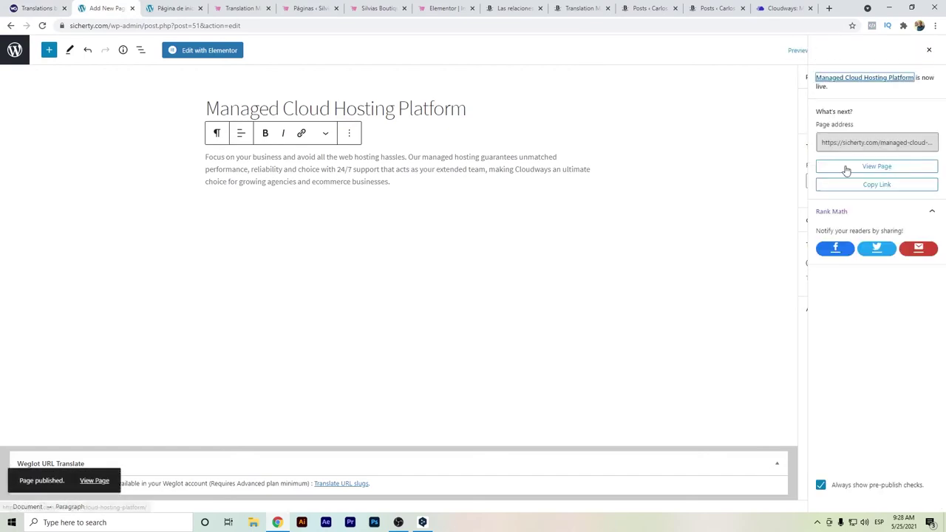
Step: View the published page on the live site and display its Spanish version with the language switcher
left_click(845, 167)
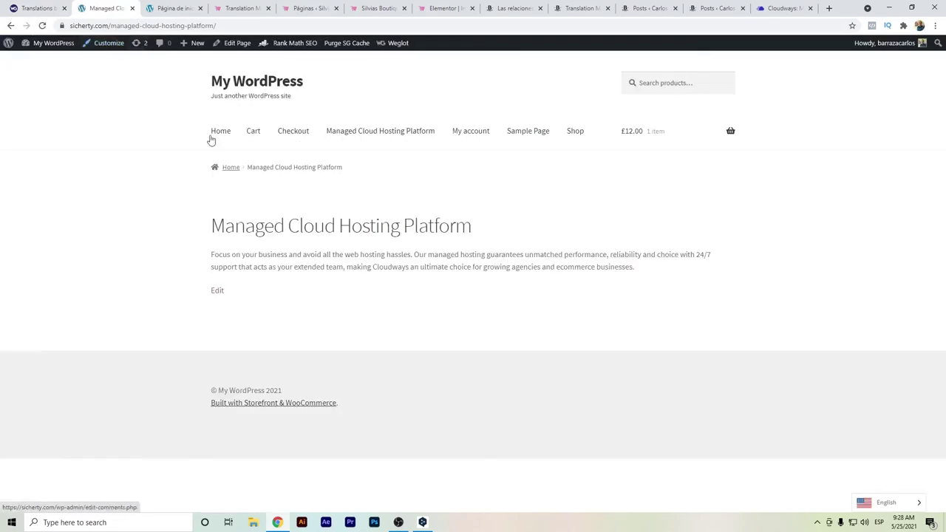
left_click(918, 500)
left_click(886, 485)
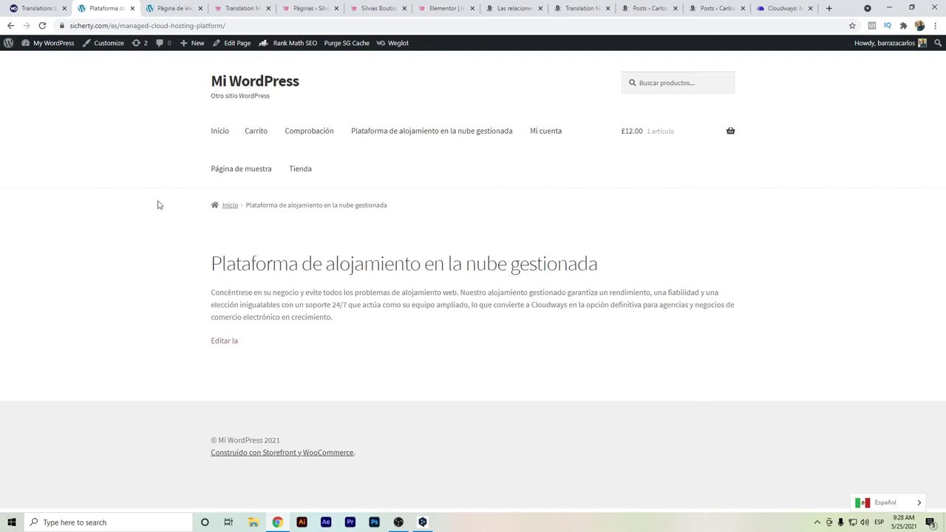
Step: Check the total translated words again in the Weglot dashboard and return to the Spanish version of the page
left_click(166, 8)
left_click(56, 6)
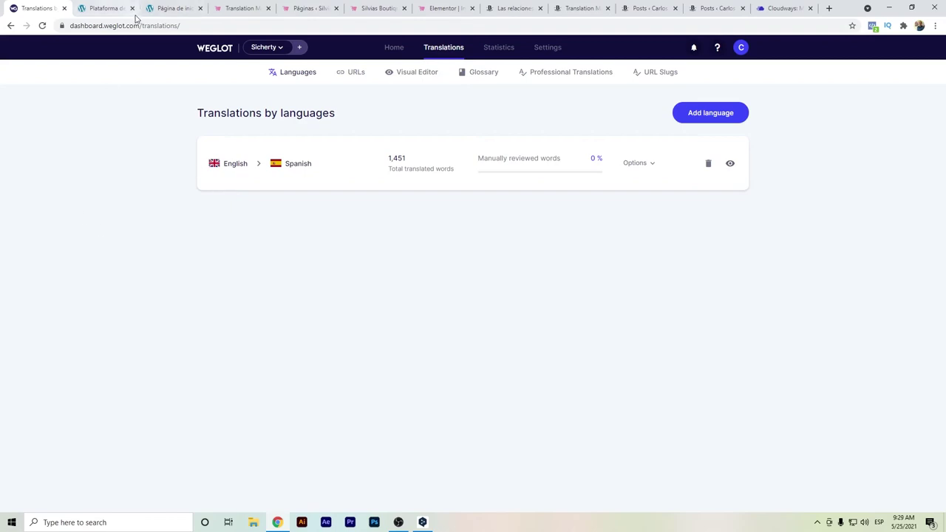
left_click(113, 7)
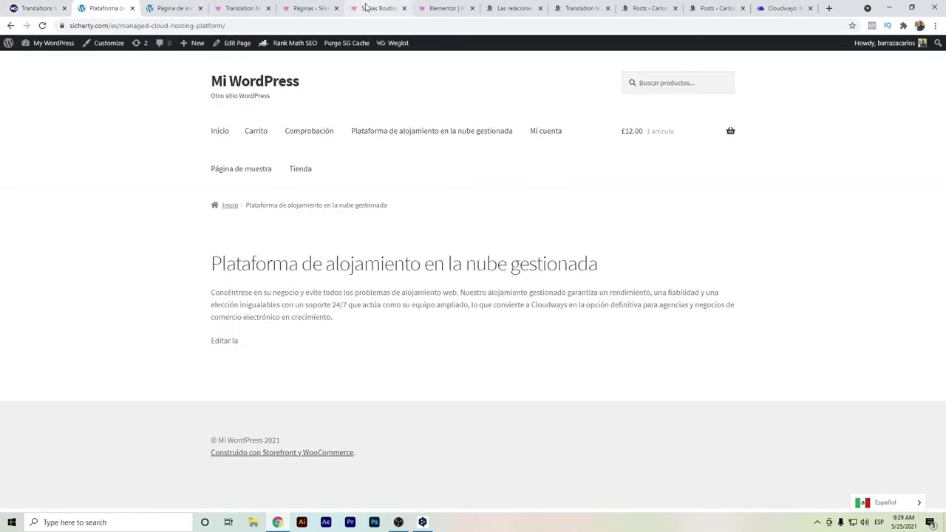
Step: Add a new page on the Silvias Boutiques WPML site titled "Managed Cloud Hosting Platform", copied from the Cloudways homepage
left_click(311, 8)
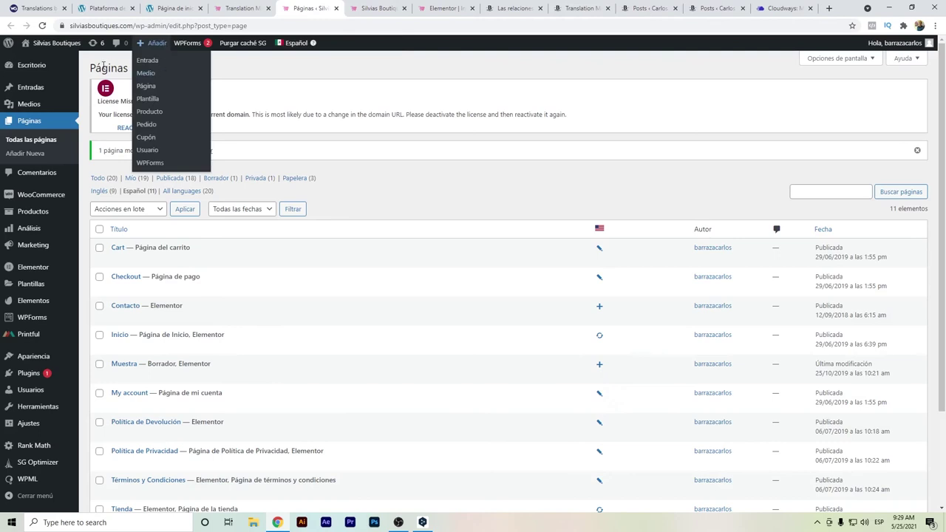
left_click(135, 69)
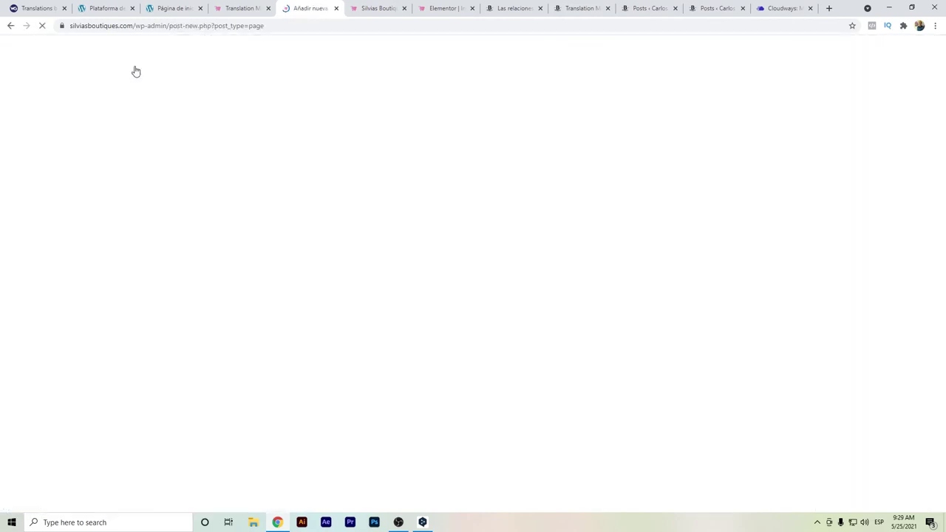
left_click(783, 8)
left_click(322, 198)
left_click_drag(322, 198, 206, 164)
key("ctrl+c")
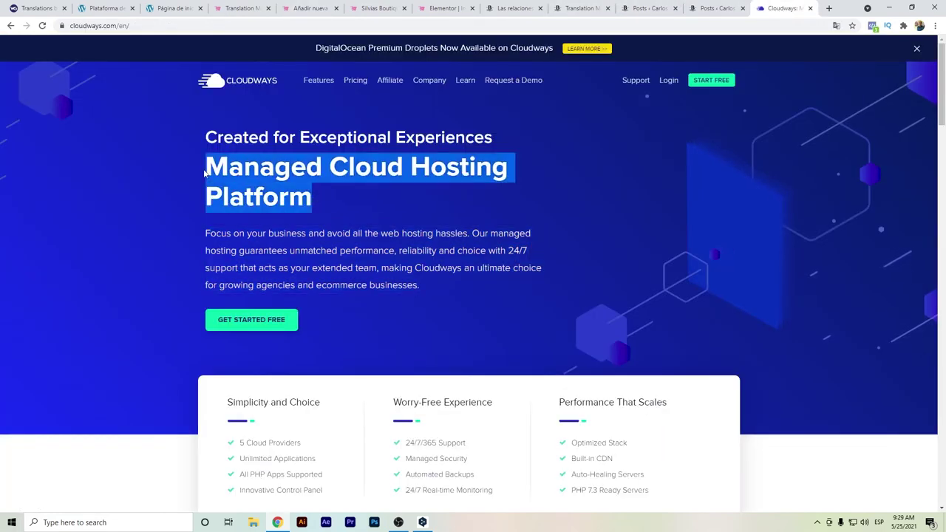
left_click(310, 8)
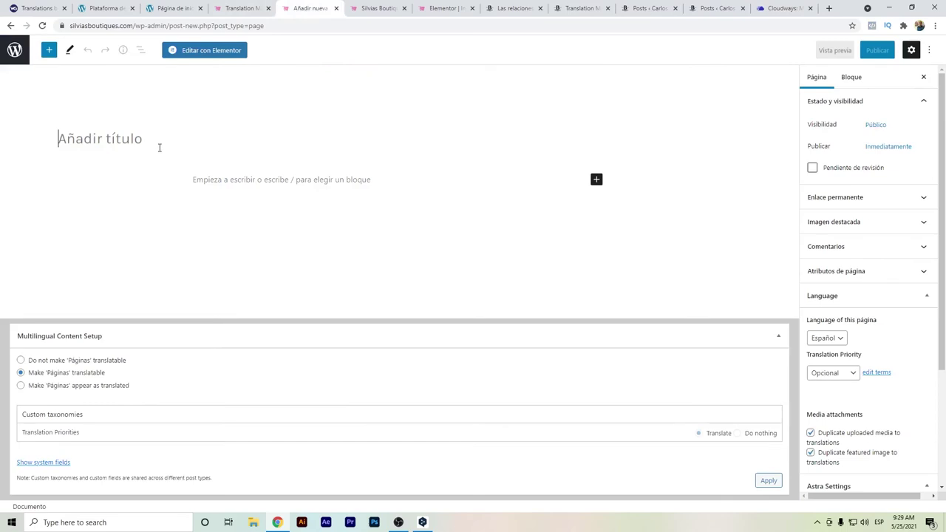
key("ctrl+v")
left_click(301, 179)
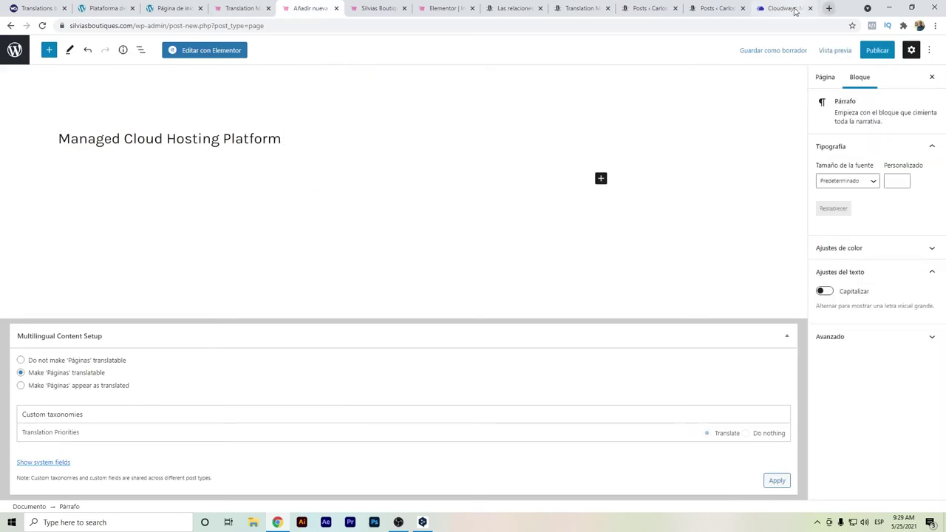
Step: Copy the Cloudways introductory paragraph into the body of the new Silvias Boutiques page
left_click(784, 9)
left_click(286, 336)
left_click_drag(419, 287, 205, 230)
key("ctrl+c")
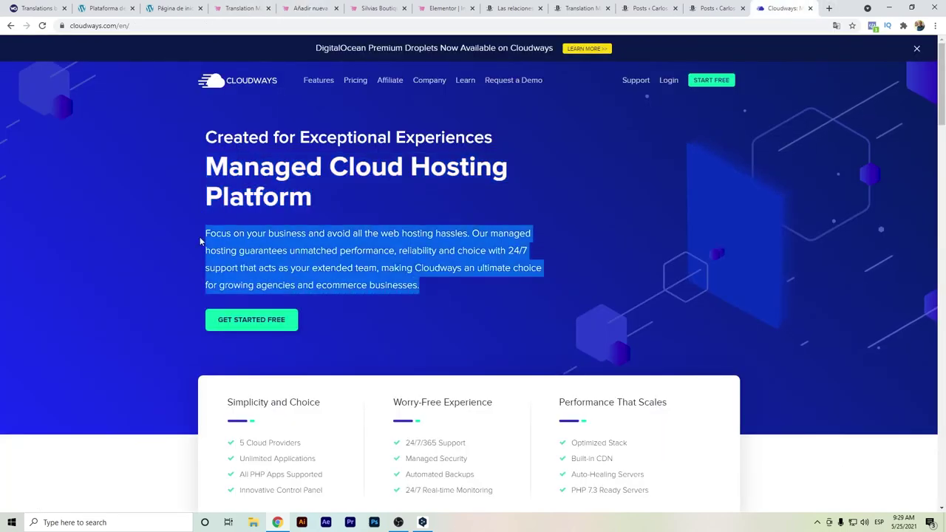
left_click(299, 6)
key("ctrl+v")
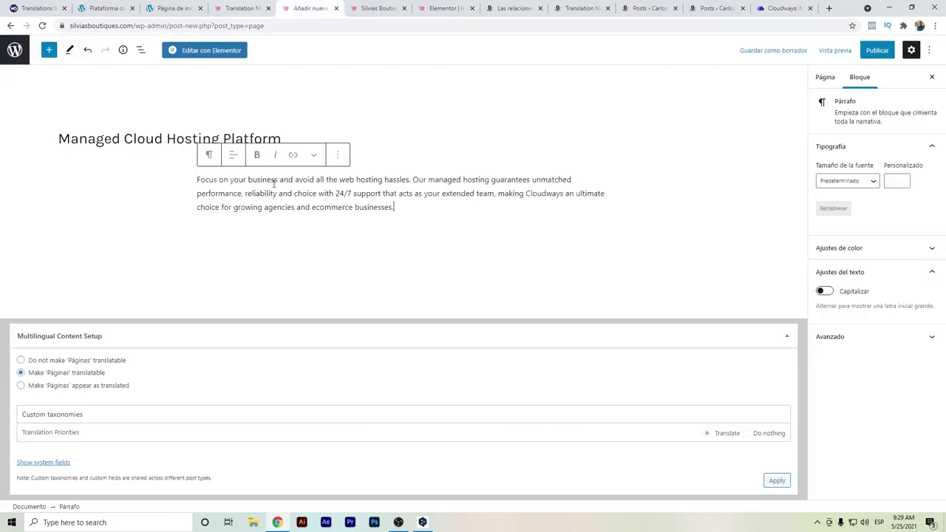
Step: Publish the Silvias Boutiques page and open its Spanish translation in the Advanced Translation Editor from the English pages list
left_click(873, 50)
left_click(873, 51)
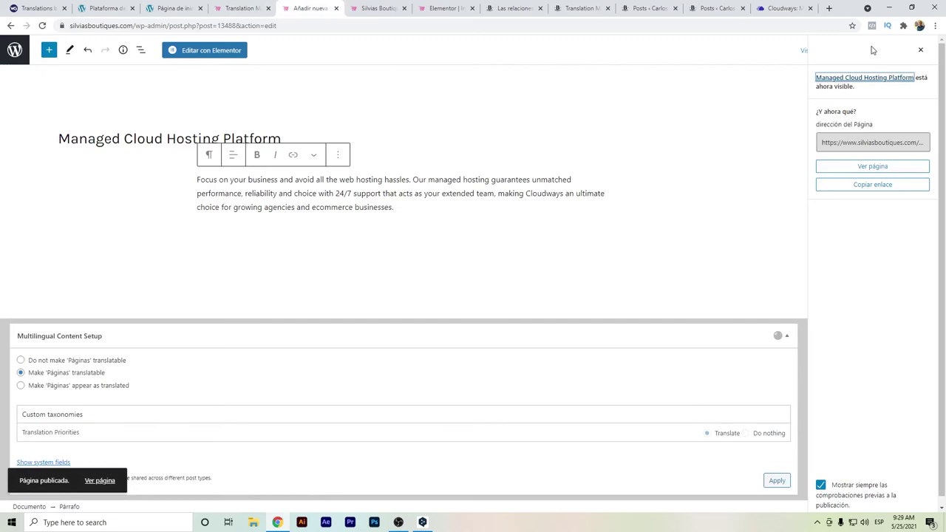
left_click(16, 62)
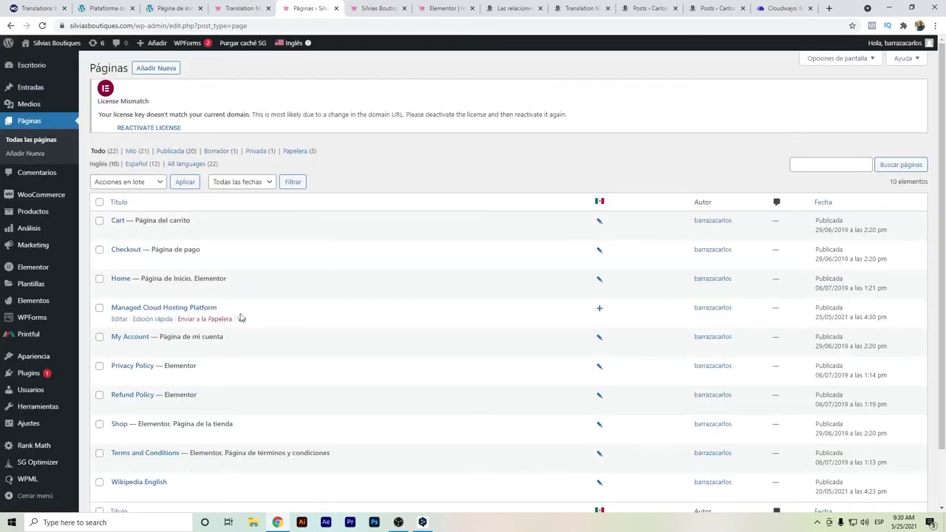
left_click(599, 310)
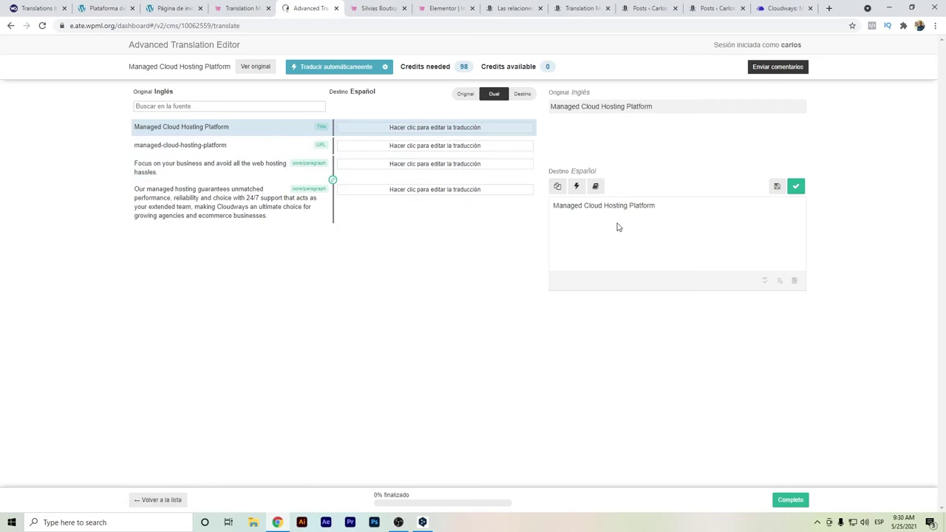
Step: Translate the page title into Spanish with DeepL, insert "Plataforma de alojamiento en la nube gestionada" as its translation and confirm it
key("ctrl+a")
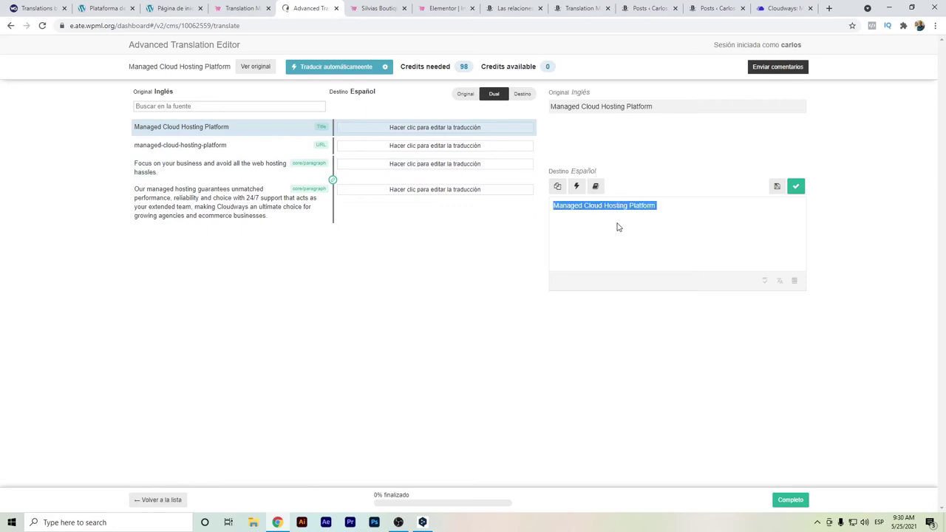
key("ctrl+c")
key("ctrl+c")
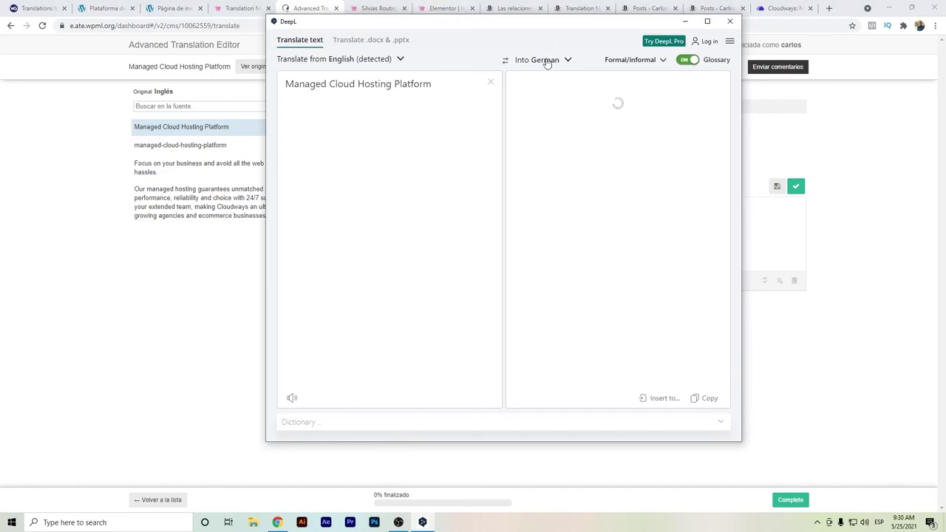
left_click(547, 60)
scroll(562, 258, "down", 3)
left_click(568, 376)
left_click(663, 398)
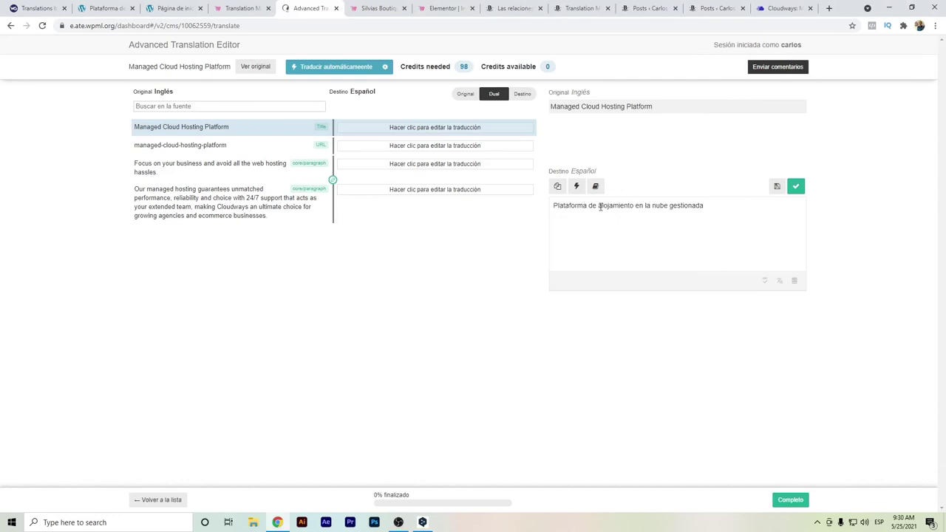
left_click(796, 186)
Step: Translate the URL segment "managed-cloud-hosting-platform" with DeepL, insert "plataforma de alojamiento en la nube gestionada" and confirm it
triple_click(630, 225)
key("ctrl+c")
key("ctrl+c")
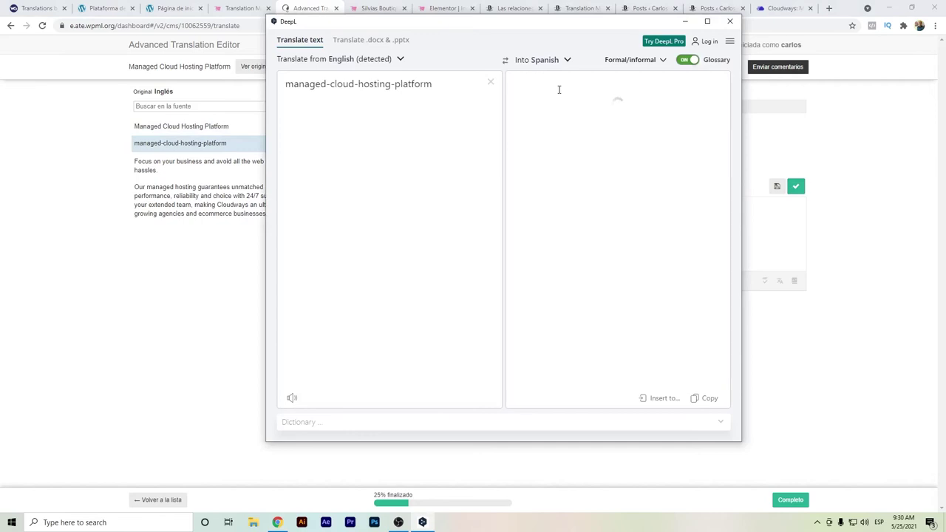
left_click(660, 398)
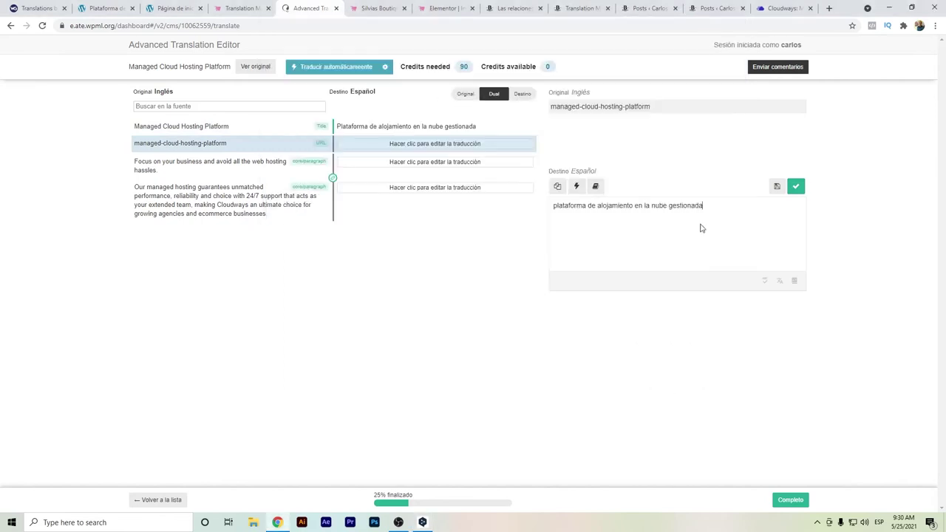
left_click(796, 186)
Step: Translate the paragraph "Focus on your business..." with DeepL, insert "Concéntrese en su negocio y evite todos los problemas de alojamiento web." and confirm it
key("ctrl+a")
key("ctrl+c")
key("ctrl+c")
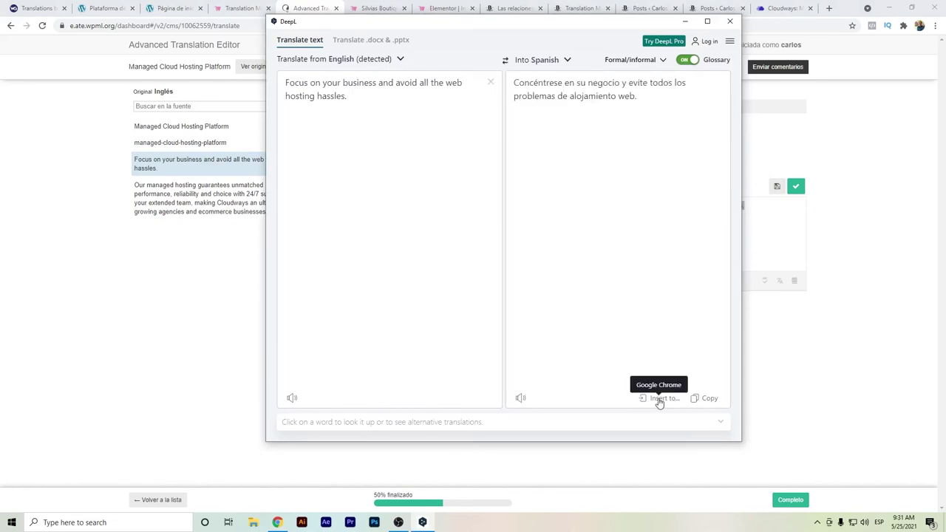
left_click(660, 400)
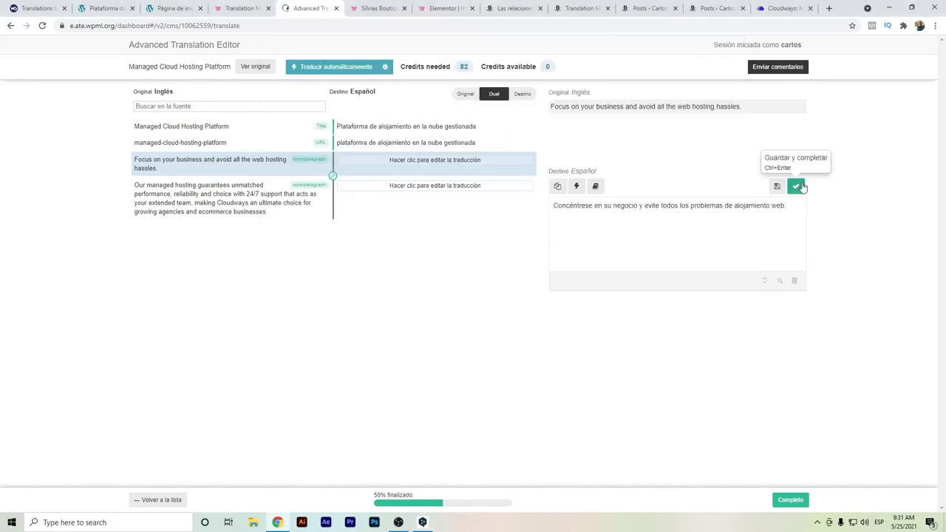
left_click(796, 186)
Step: Translate the "Our managed hosting guarantees..." paragraph into Spanish with DeepL, insert and confirm it, and complete the page translation
key("ctrl+a")
key("ctrl+c")
key("ctrl+c")
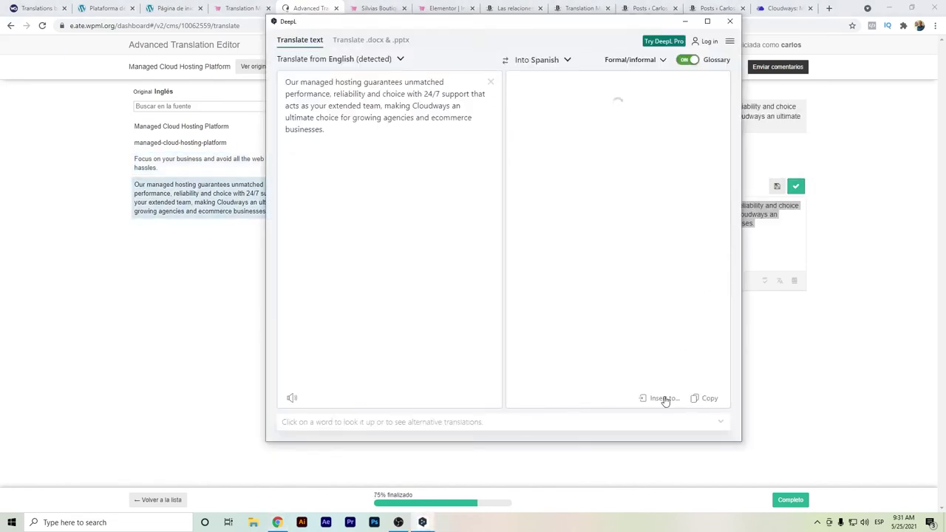
left_click(666, 400)
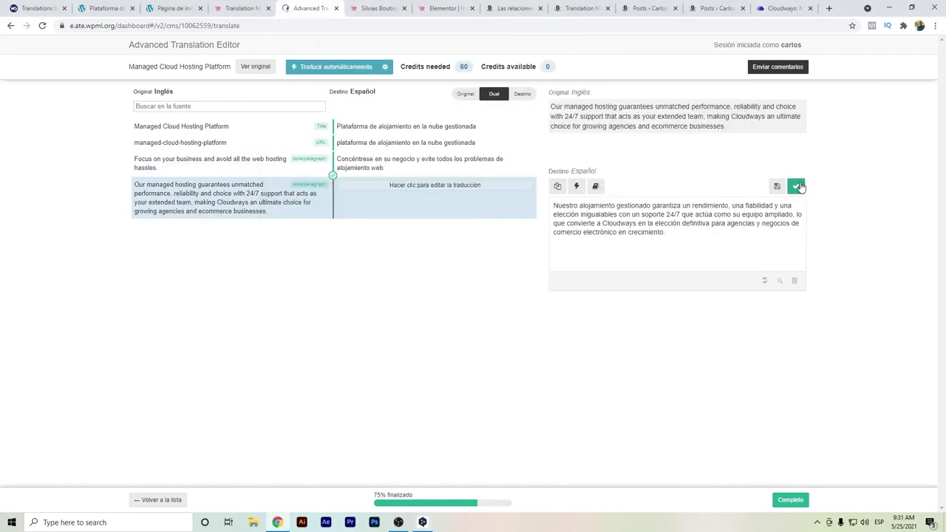
left_click(796, 186)
left_click(790, 501)
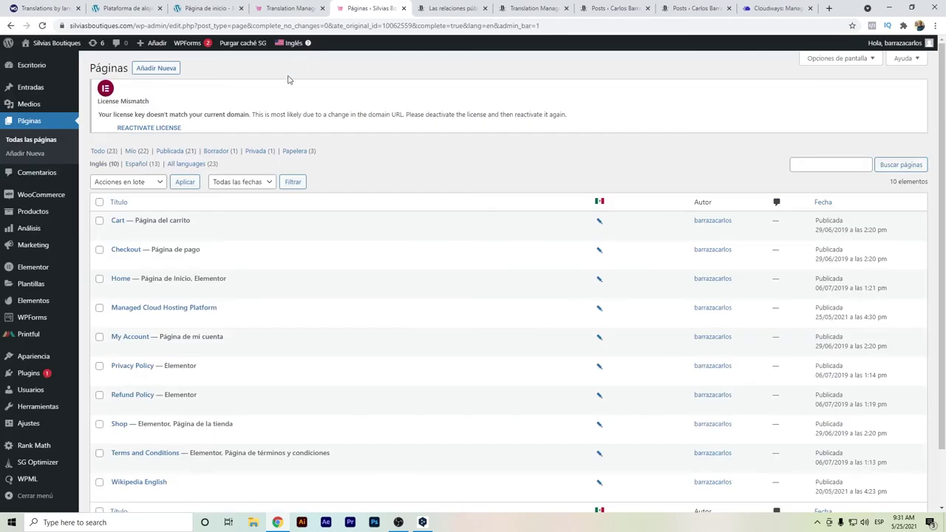
Step: View the published Managed Cloud Hosting Platform page of Silvias Boutiques in a new tab and switch it to Spanish
right_click(240, 319)
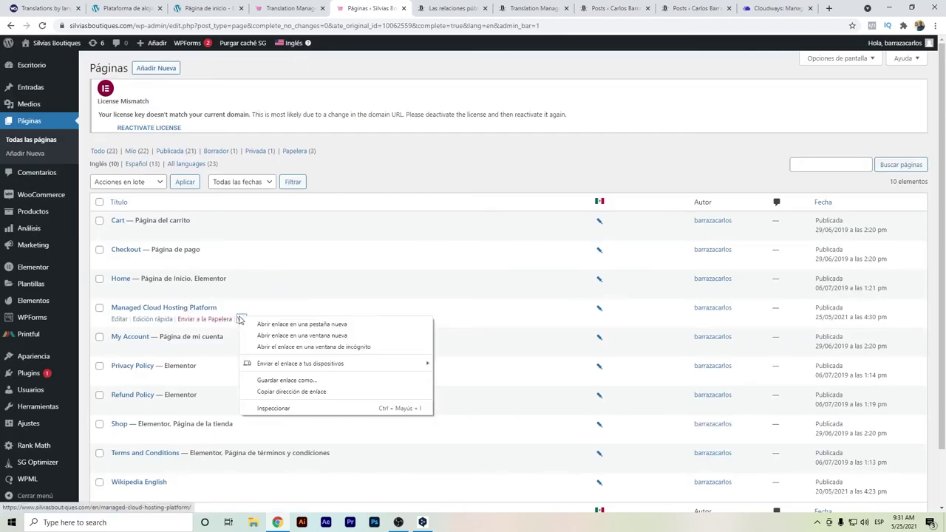
left_click(260, 323)
left_click(400, 7)
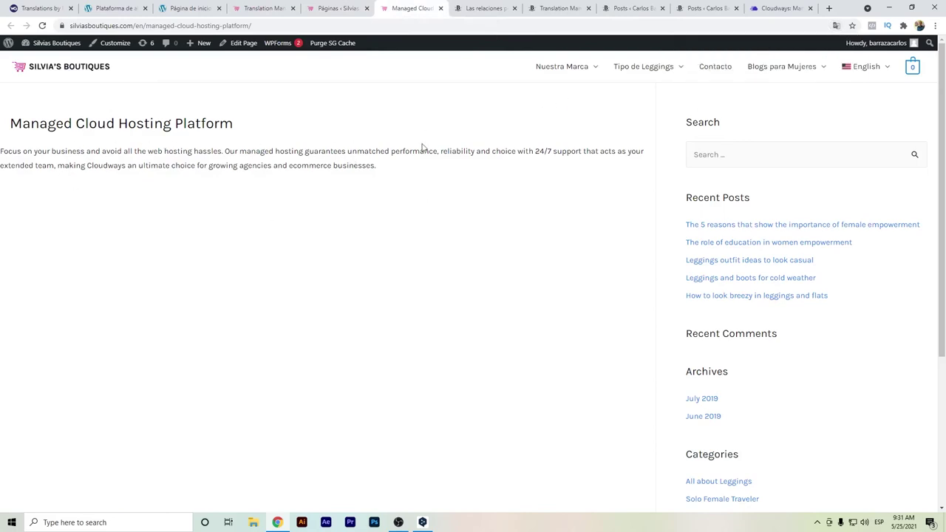
mouse_move(877, 72)
left_click(871, 97)
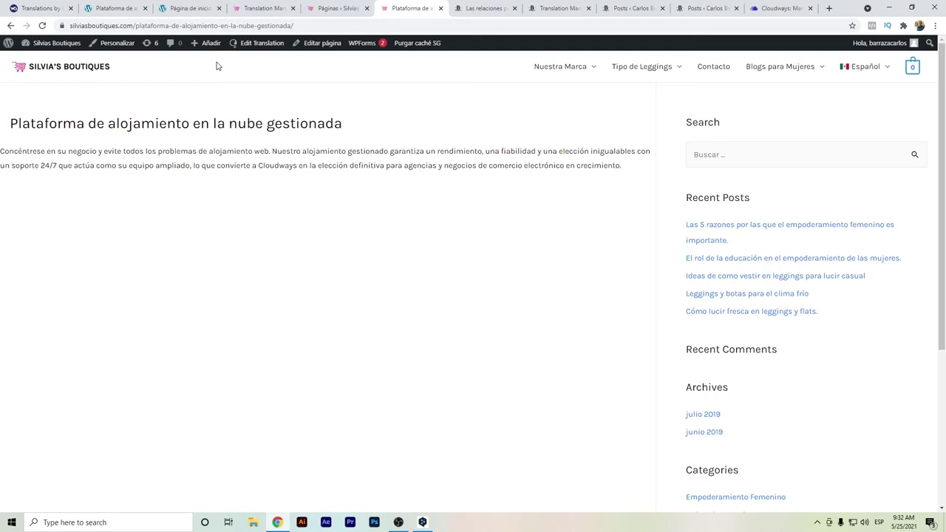
Step: View the same page on the Weglot site and switch it from Spanish to English
left_click(122, 8)
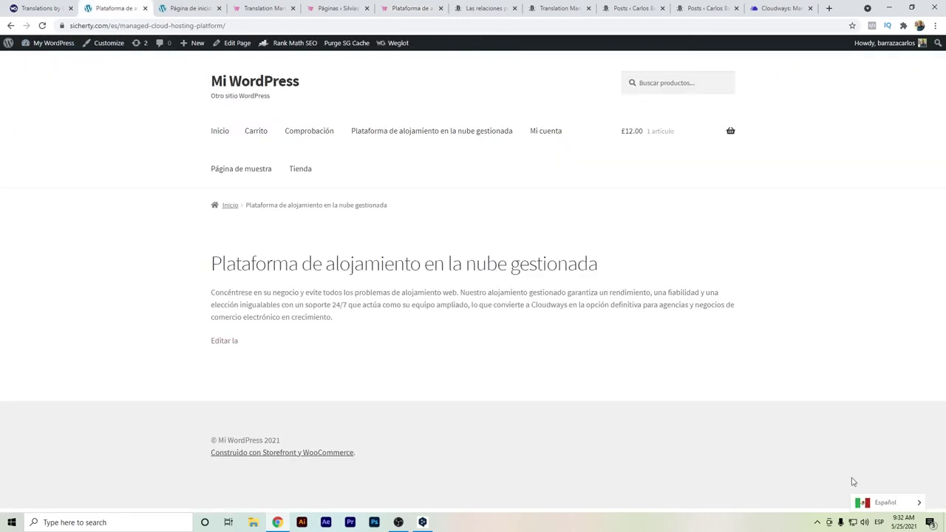
left_click(867, 503)
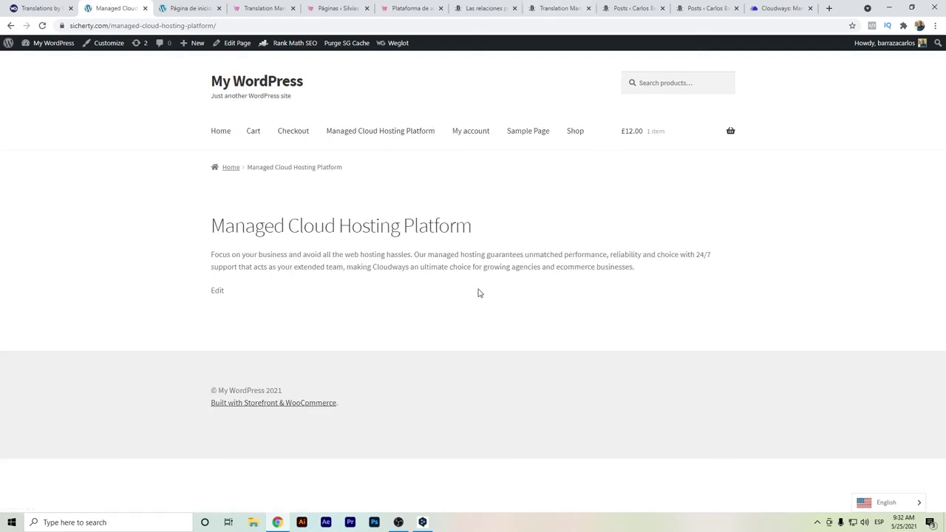
Step: Highlight the URL path of the Silvias Boutiques page in Spanish, and highlight it again after switching the page to English
left_click(392, 9)
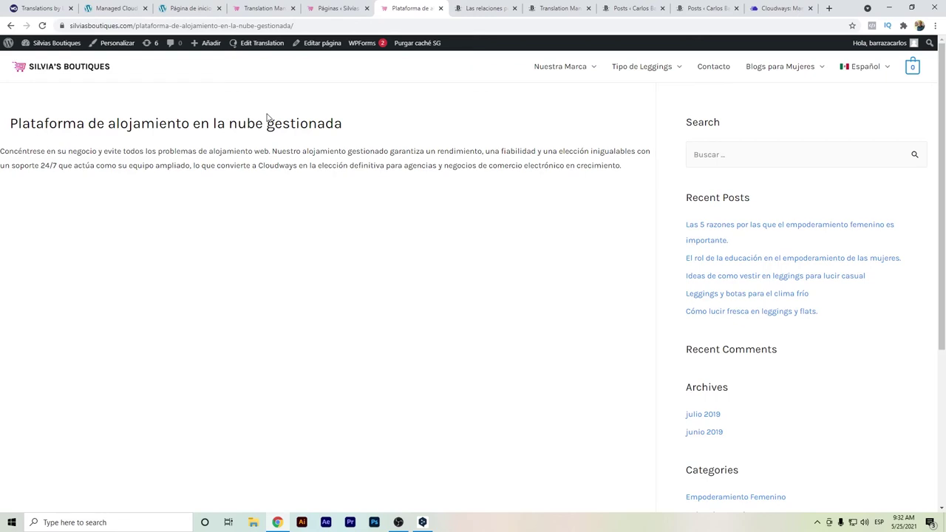
left_click_drag(294, 25, 135, 17)
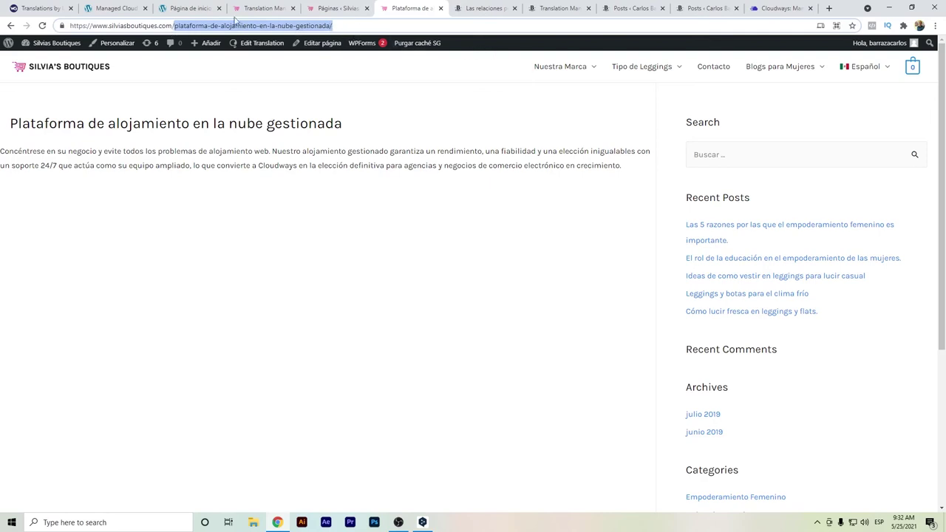
mouse_move(817, 74)
mouse_move(866, 67)
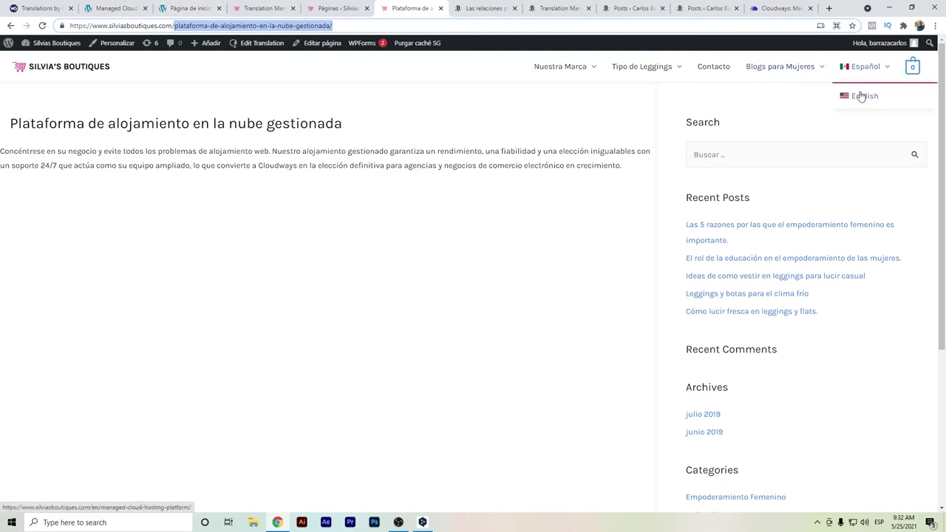
left_click(862, 96)
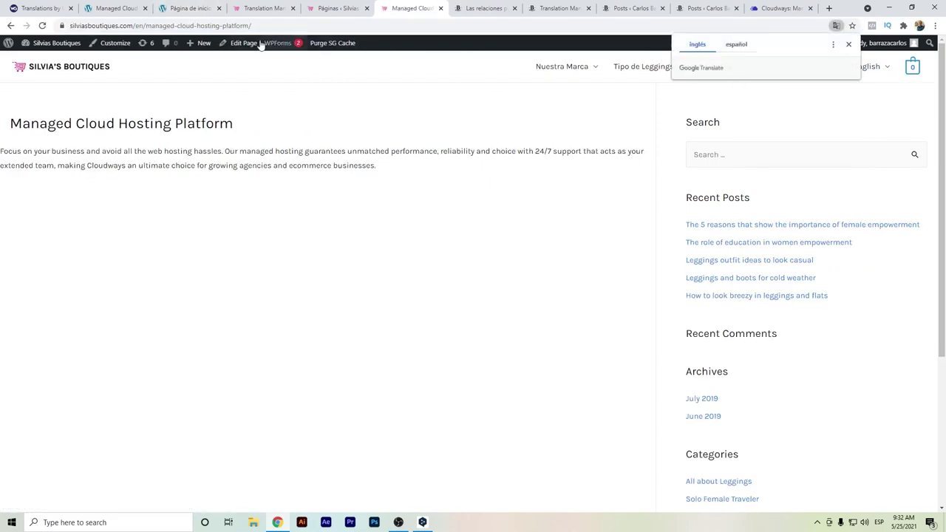
left_click_drag(252, 25, 172, 25)
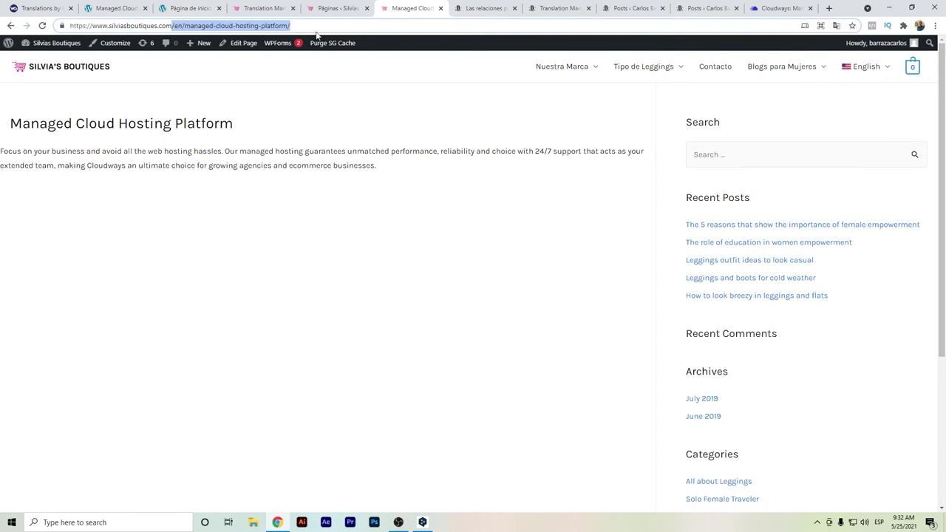
Step: Switch the Weglot site's page to Spanish and highlight its URL path for comparison with the WPML version
left_click(133, 8)
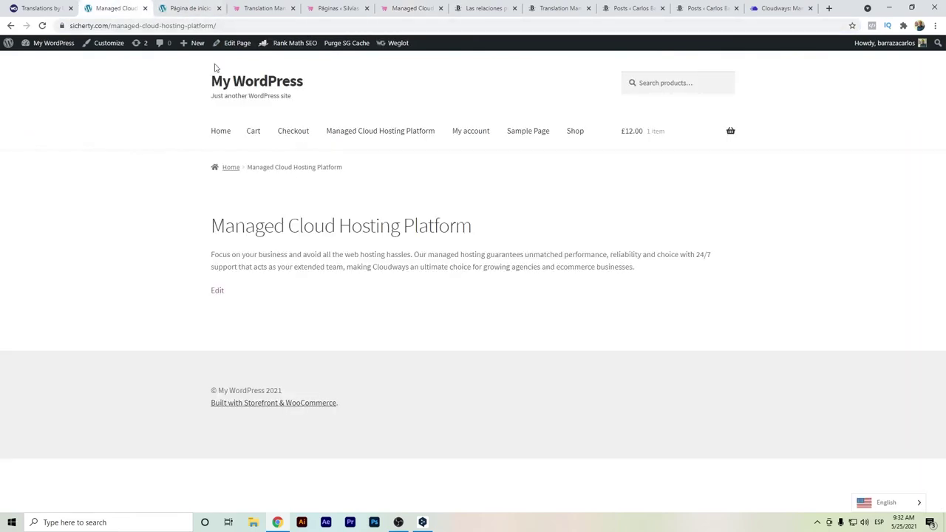
mouse_move(880, 501)
left_click(885, 485)
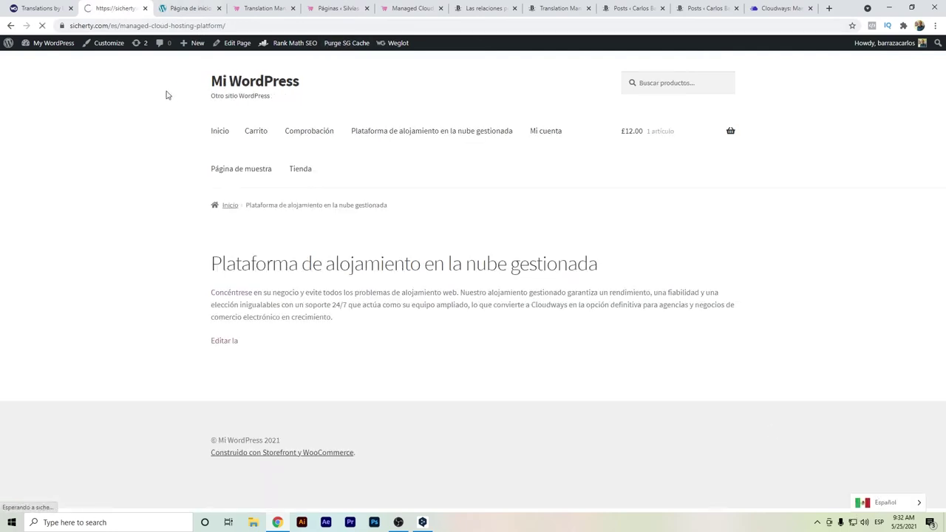
left_click_drag(245, 26, 110, 27)
Step: Examine Weglot's plans on its pricing page, comparing the monthly prices with the annual ones
key("ctrl+1")
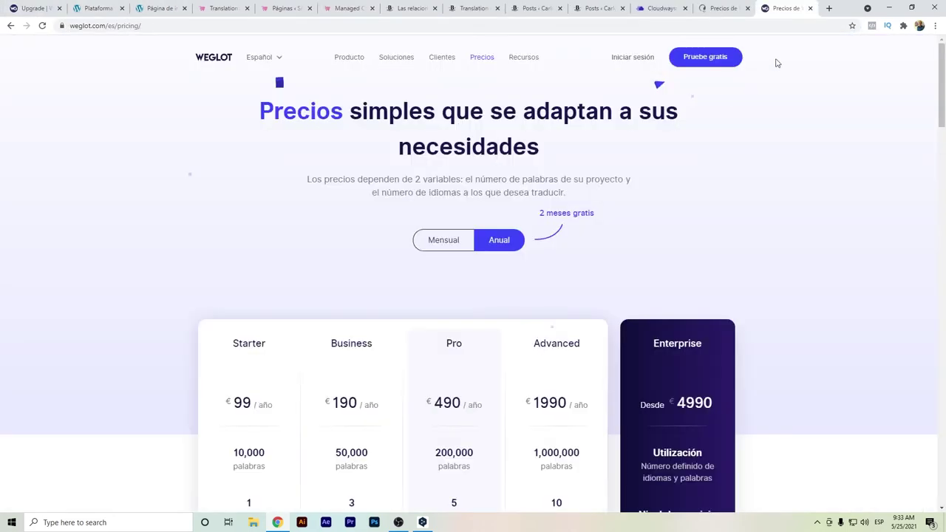
left_click(765, 9)
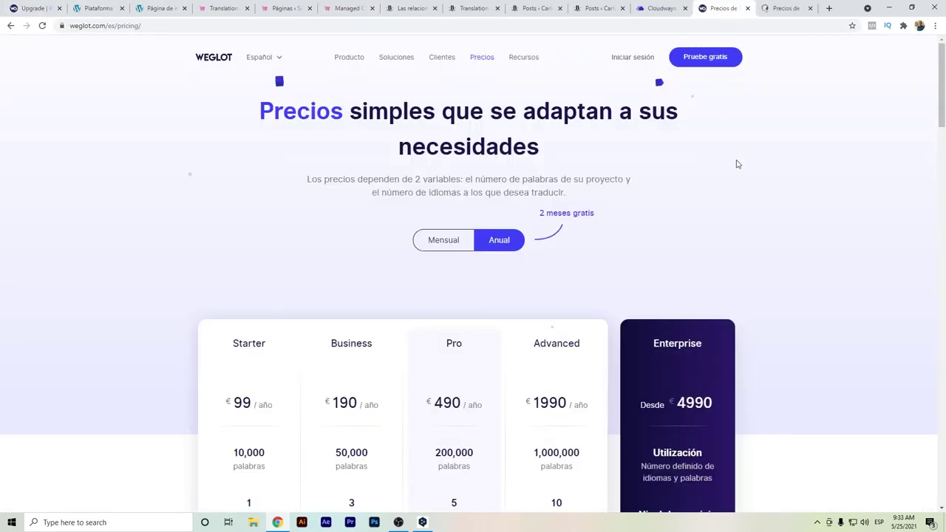
scroll(735, 166, "down", 2)
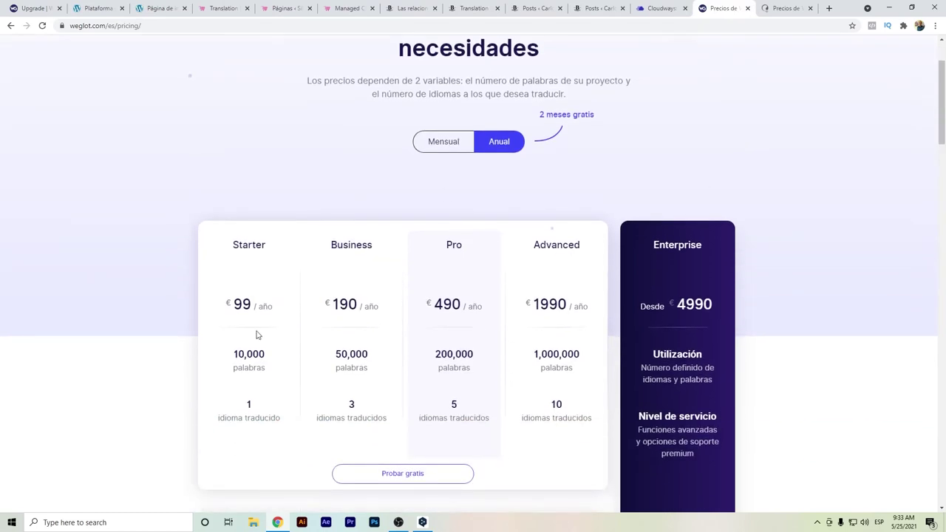
left_click(442, 147)
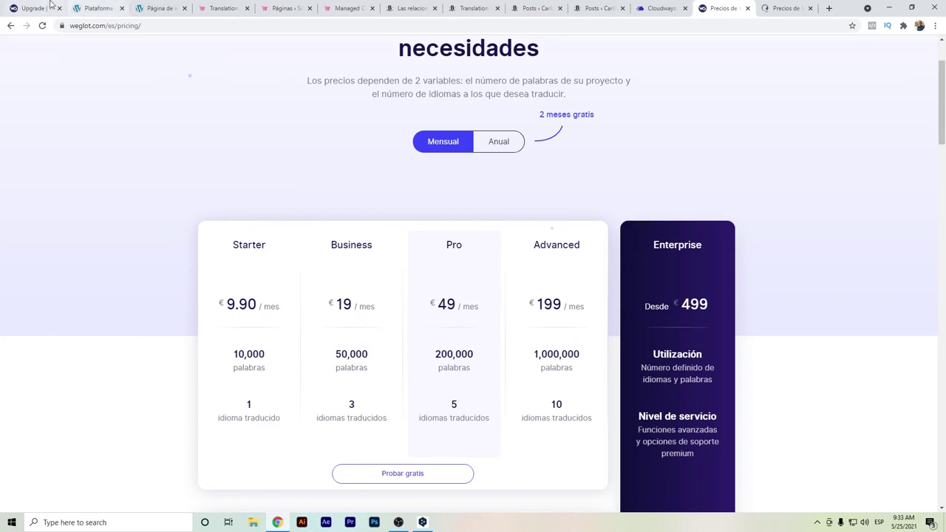
left_click(503, 140)
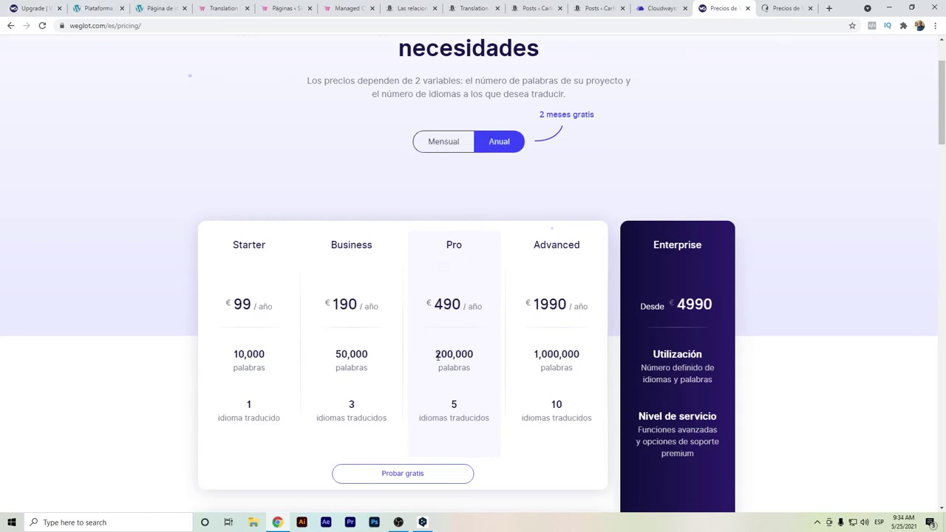
Step: Highlight the Pro plan's word allowance and the Advanced plan's annual price on the Weglot pricing page
left_click_drag(438, 356, 477, 357)
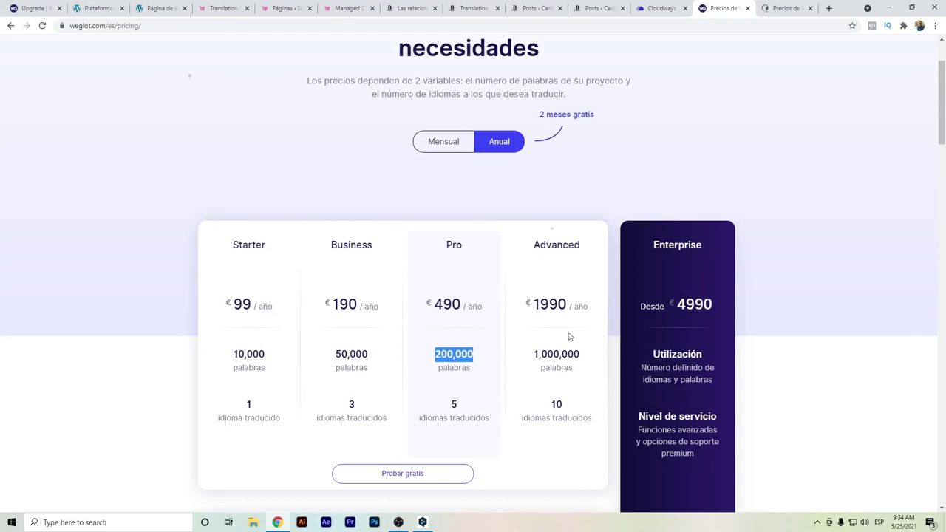
left_click(536, 306)
left_click_drag(571, 306, 536, 309)
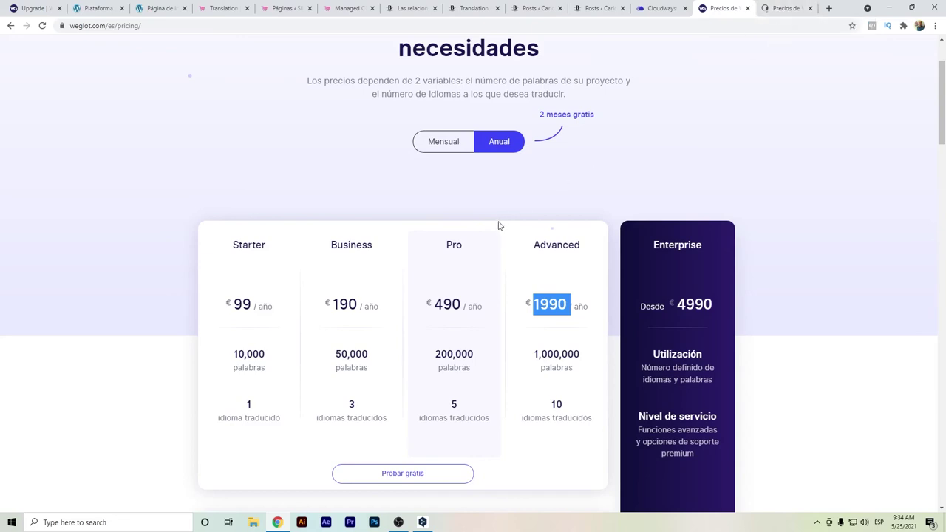
Step: Examine the WPML pricing page, highlighting the Multilingual CMS plan's price and name and reviewing the feature comparison
left_click(766, 10)
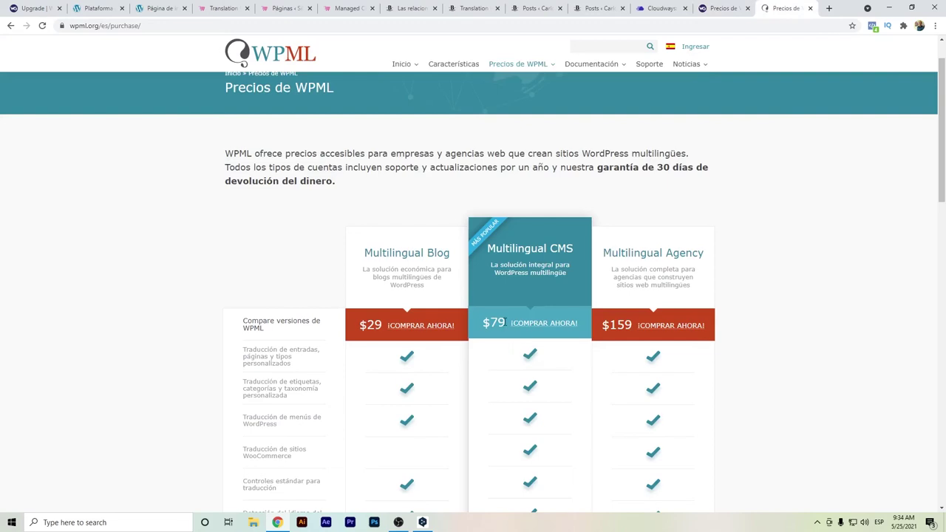
left_click_drag(504, 324, 478, 323)
left_click_drag(576, 251, 488, 253)
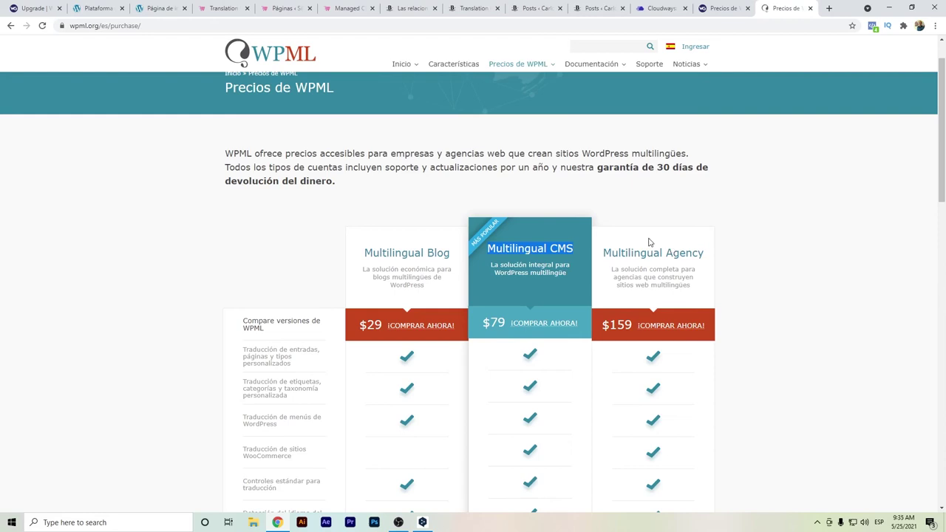
scroll(411, 244, "down", 2)
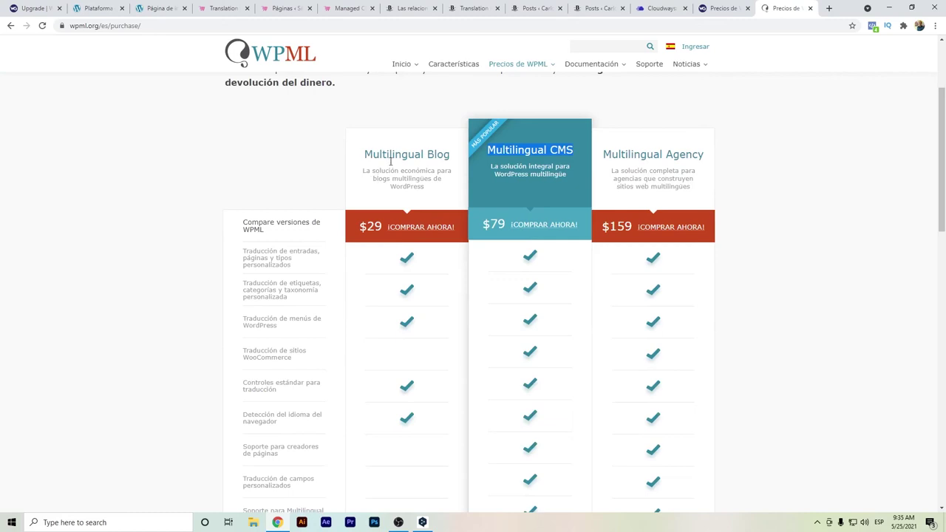
scroll(502, 281, "up", 1)
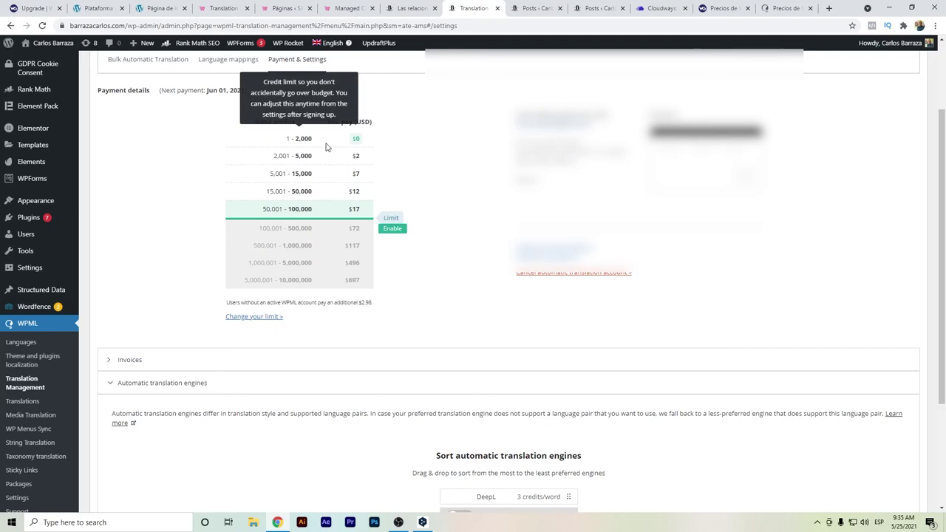
Step: Preview the yearly billing totals of the Pro and Advanced plans on the Weglot upgrade page
left_click(4, 6)
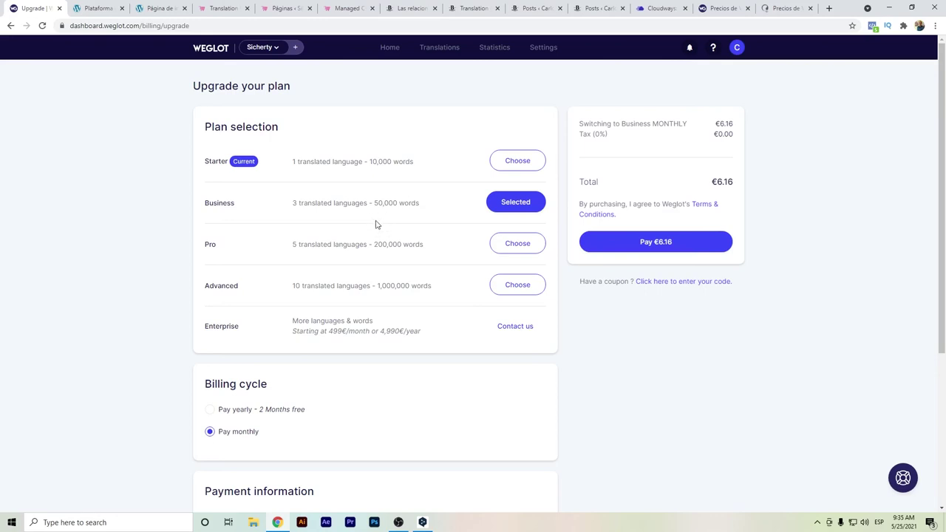
left_click(238, 410)
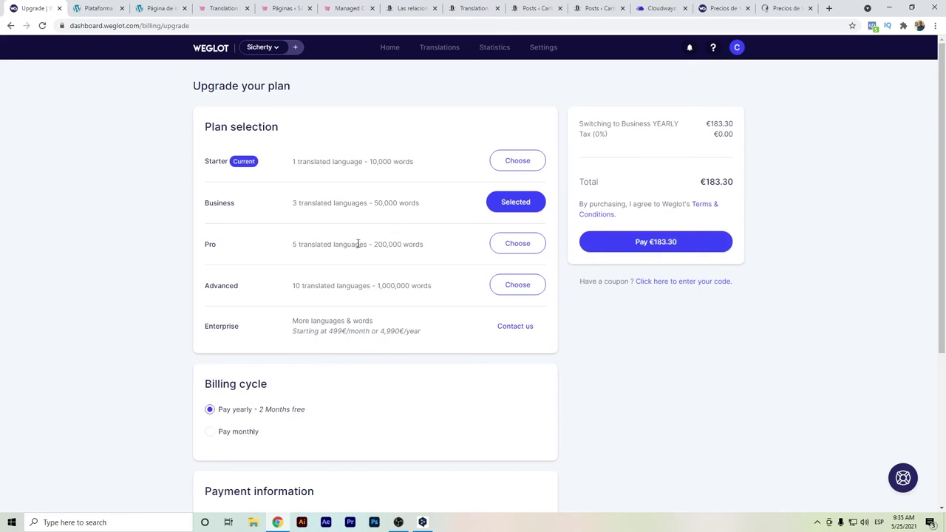
left_click(500, 243)
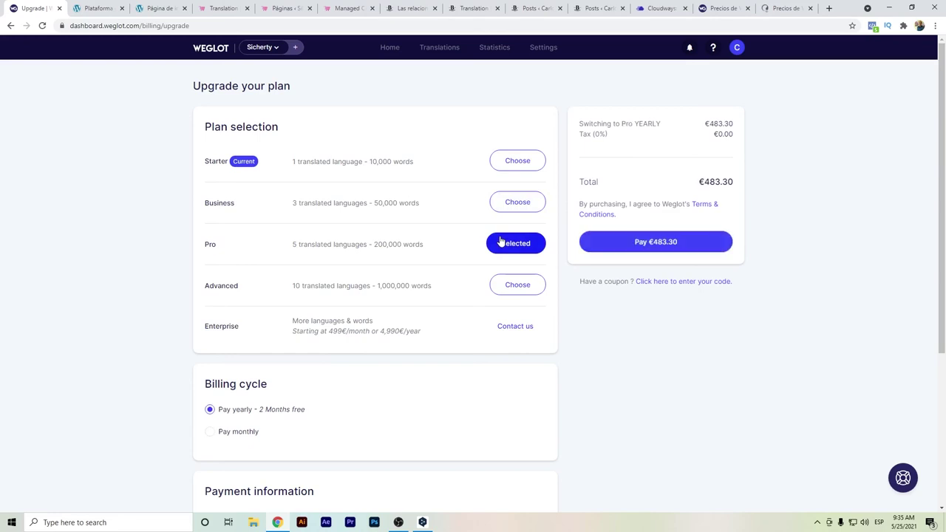
left_click(501, 288)
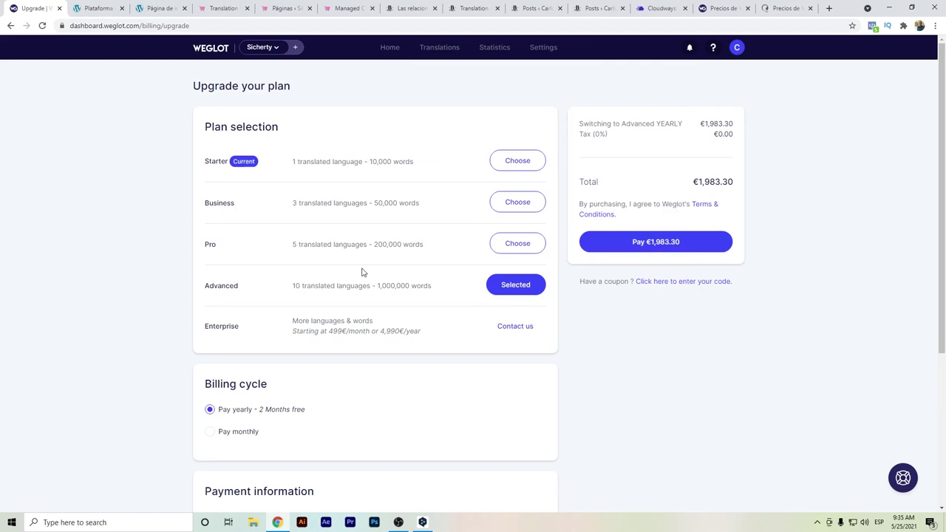
Step: Open the WordPress admin dashboard of the Weglot site from its Spanish home page
left_click(110, 6)
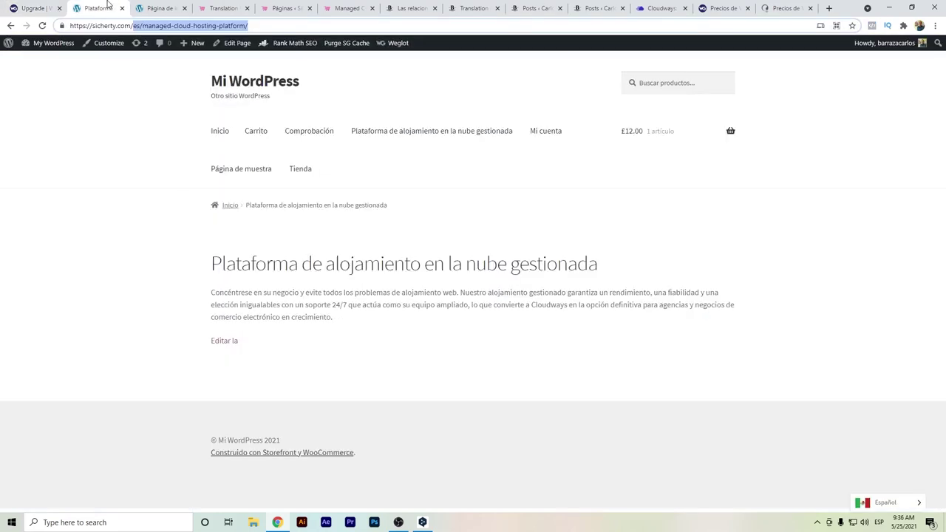
left_click(153, 6)
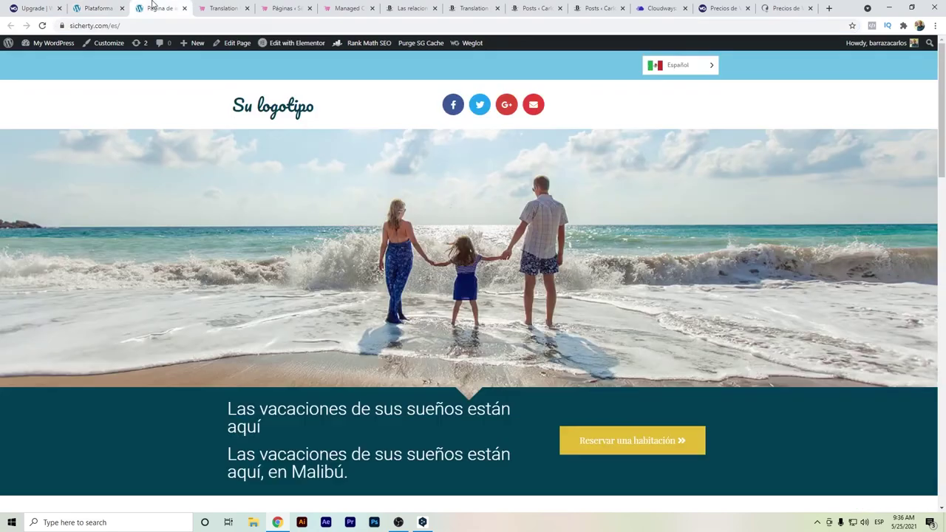
left_click(49, 62)
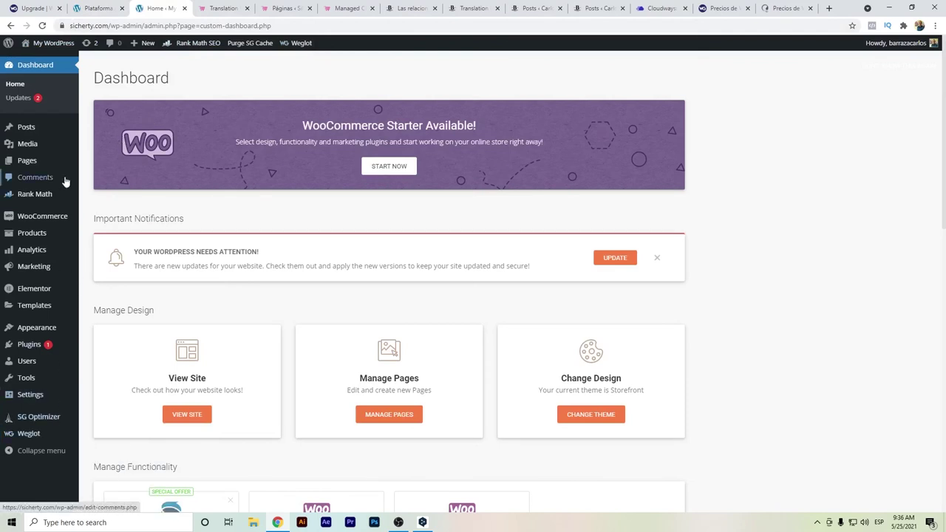
Step: Open the full pages list of the Weglot site and review its entries
mouse_move(47, 217)
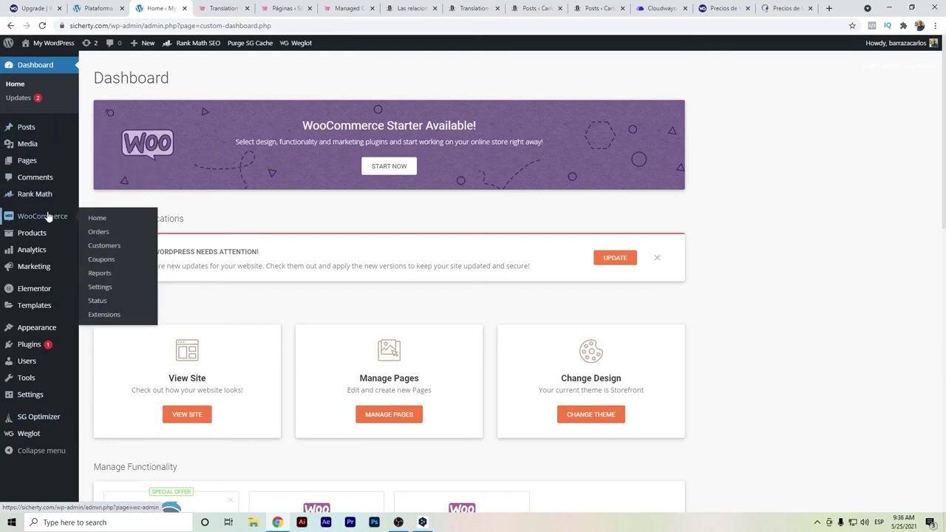
left_click(42, 129)
left_click(42, 185)
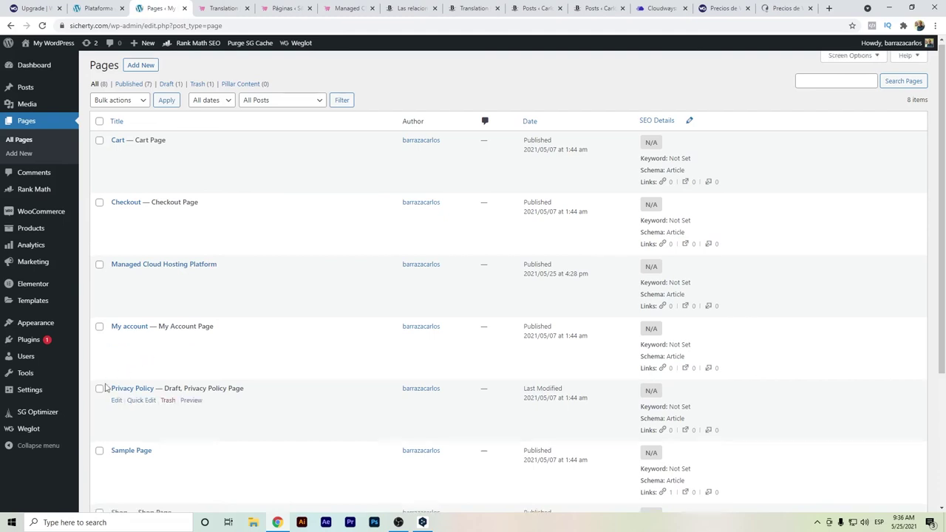
scroll(106, 387, "down", 1)
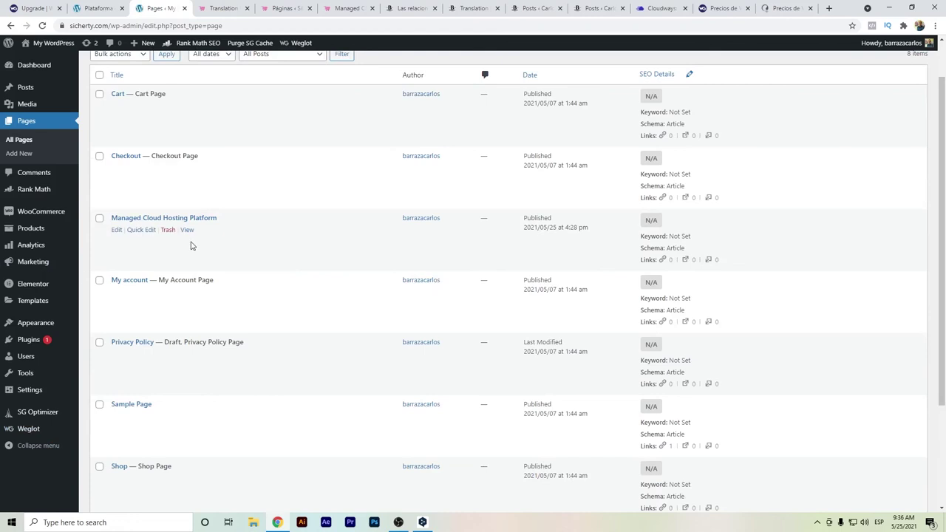
Step: Deactivate the WordPress Starter and Weglot Translate plugins on the Weglot site
left_click(49, 343)
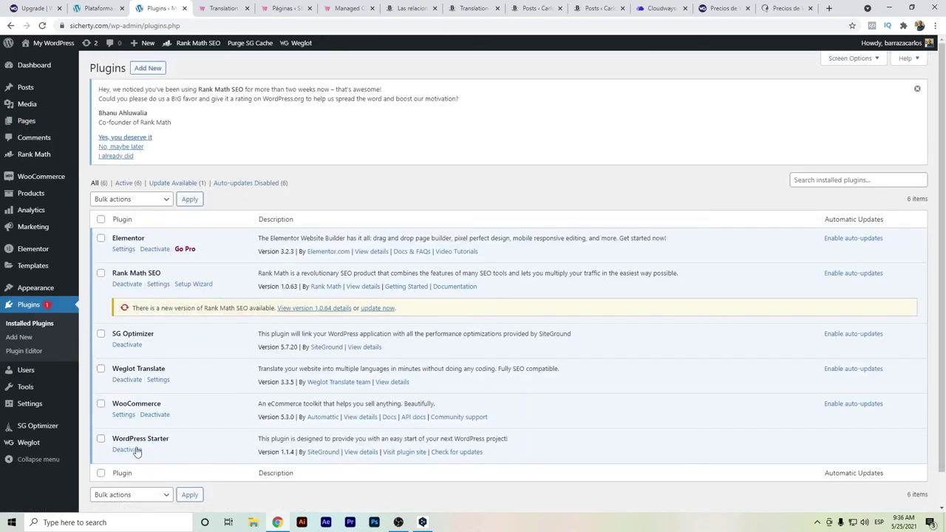
left_click(128, 408)
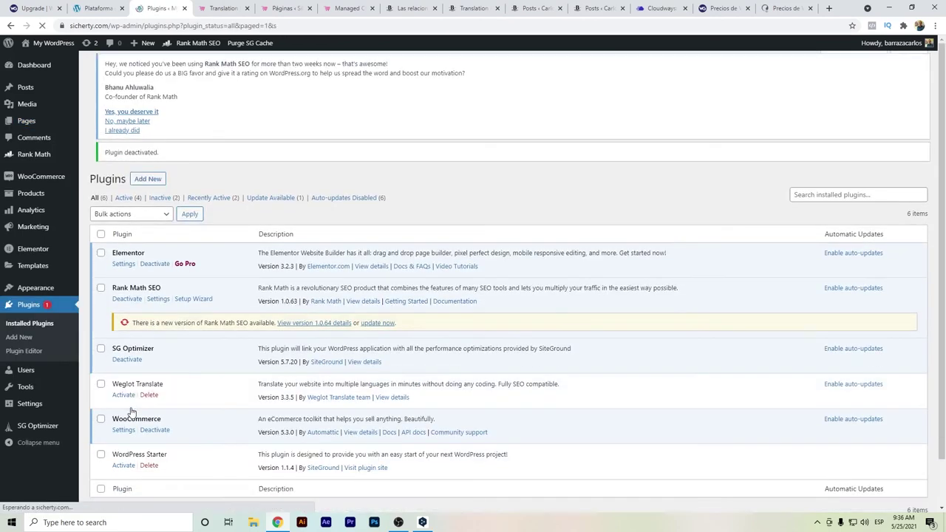
Step: Review the Weglot site's pages list and reload the Spanish Managed Cloud Hosting Platform page with the translation plugin disabled
left_click(37, 122)
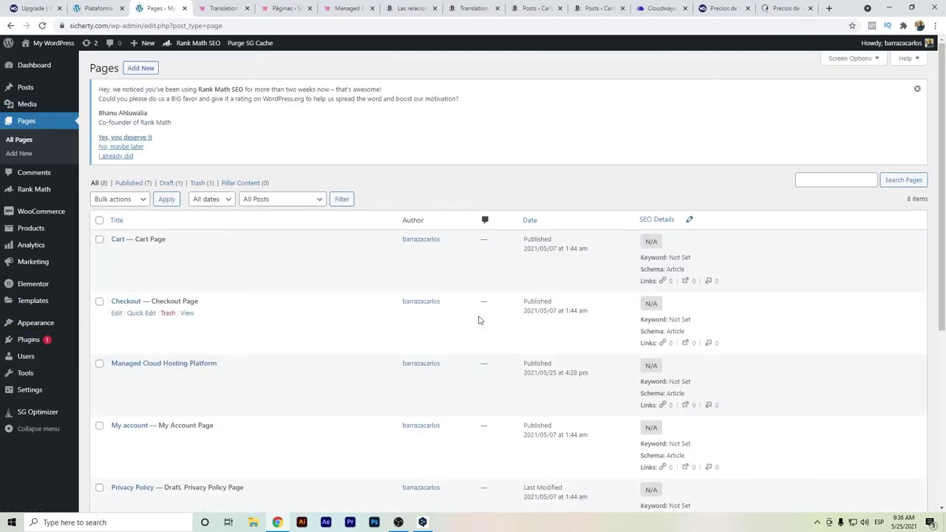
scroll(182, 210, "down", 3)
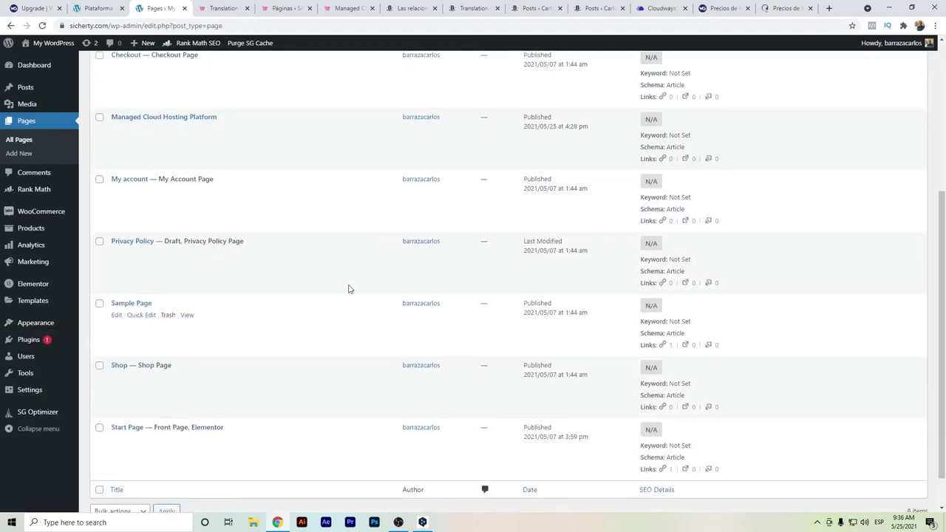
left_click(120, 6)
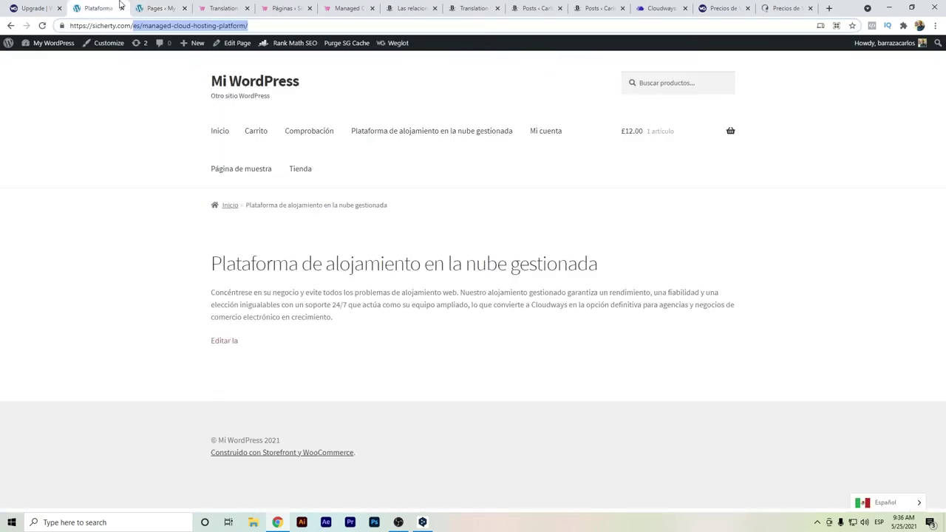
left_click(42, 27)
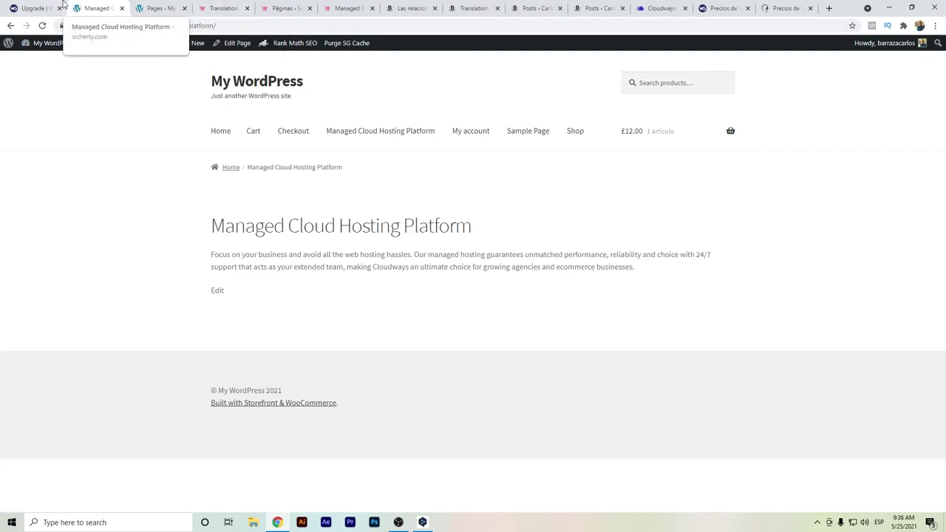
Step: Reactivate the Weglot Translate plugin and switch the reloaded Managed Cloud Hosting Platform page to Spanish
left_click(156, 9)
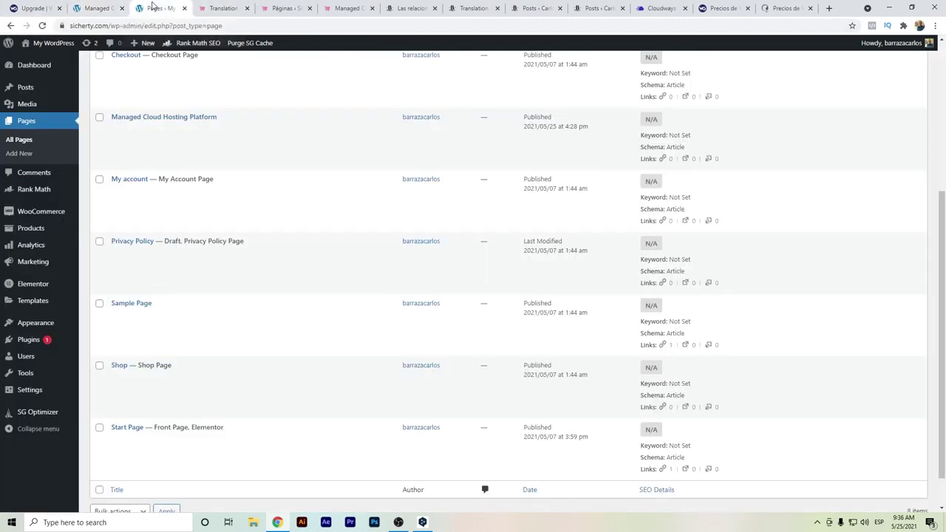
left_click(45, 345)
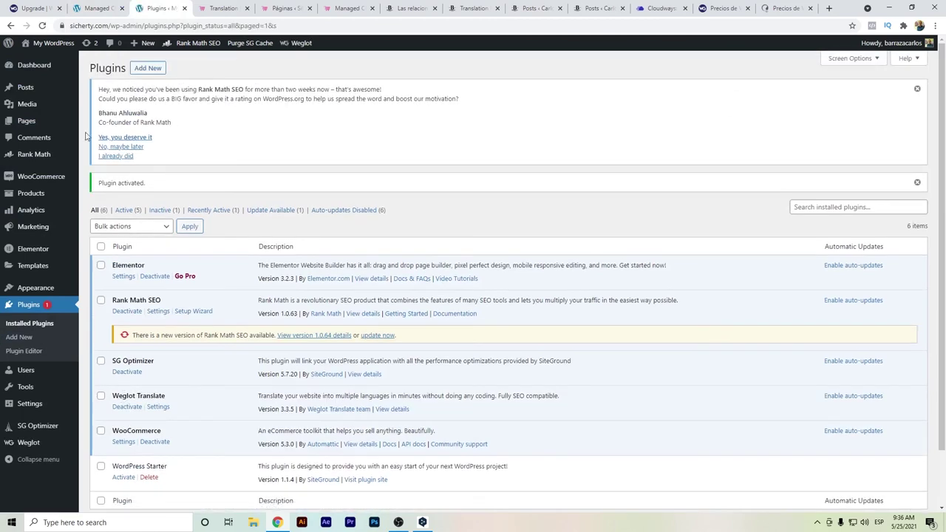
left_click(103, 7)
left_click(42, 26)
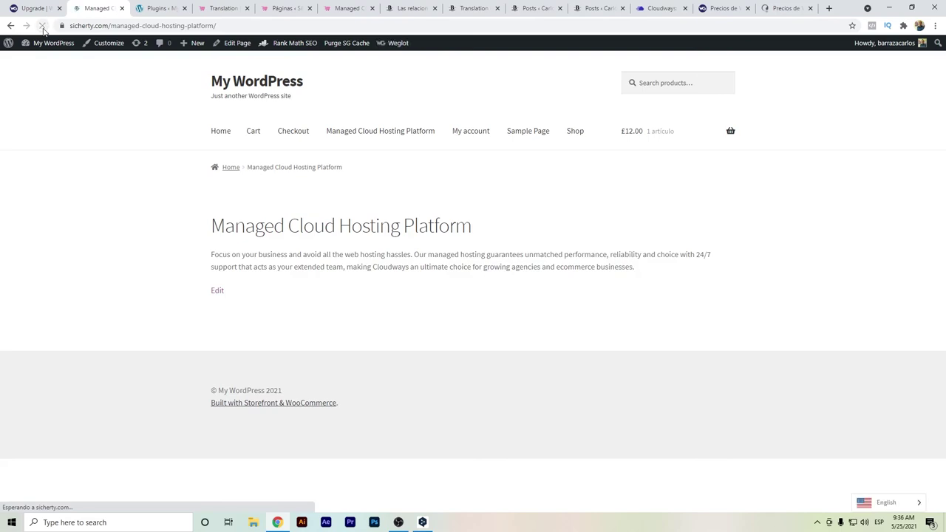
left_click(902, 507)
left_click(889, 485)
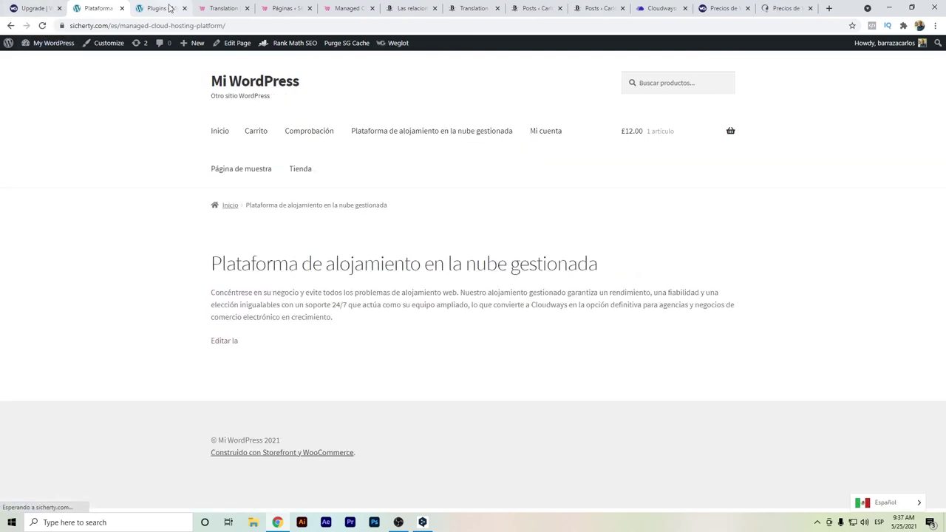
Step: On the Silvias Boutiques site, bulk-deactivate WPML Media, Multilingual CMS, SEO, String Translation and Translation Management
left_click(218, 7)
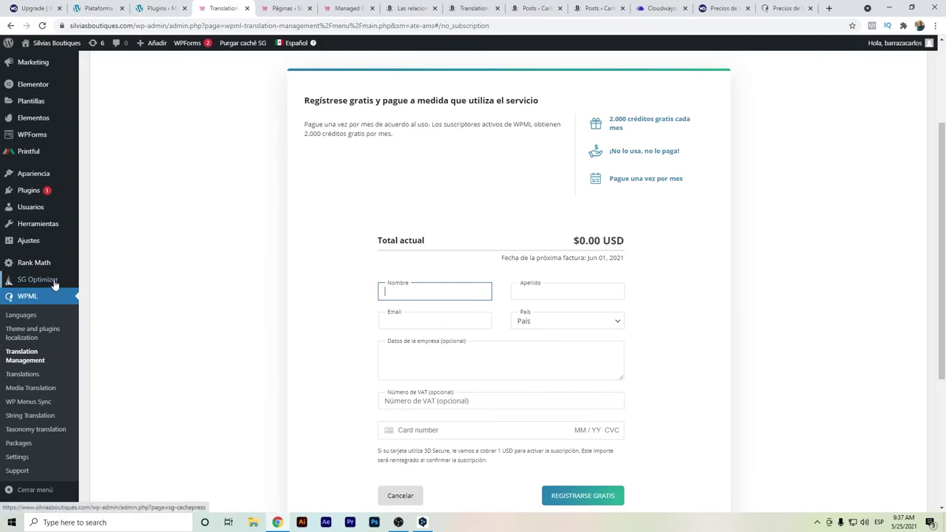
left_click(44, 200)
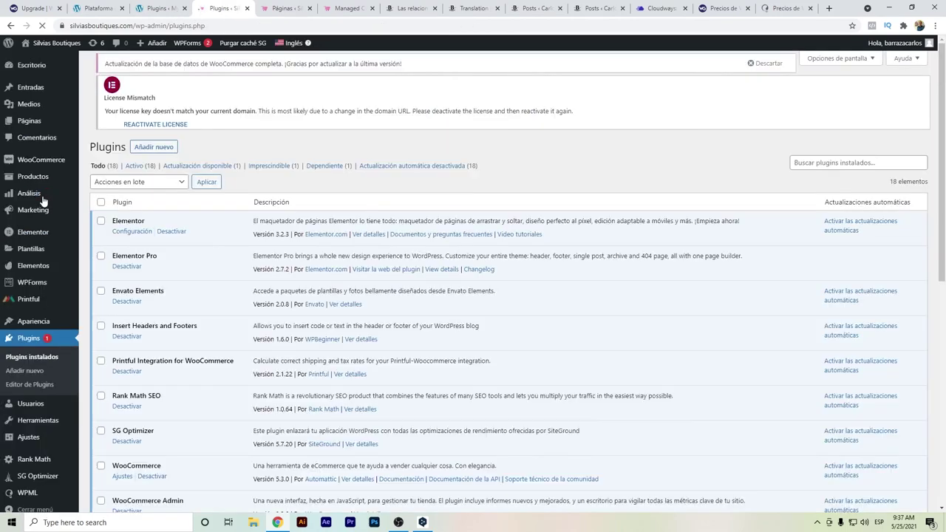
scroll(149, 295, "down", 5)
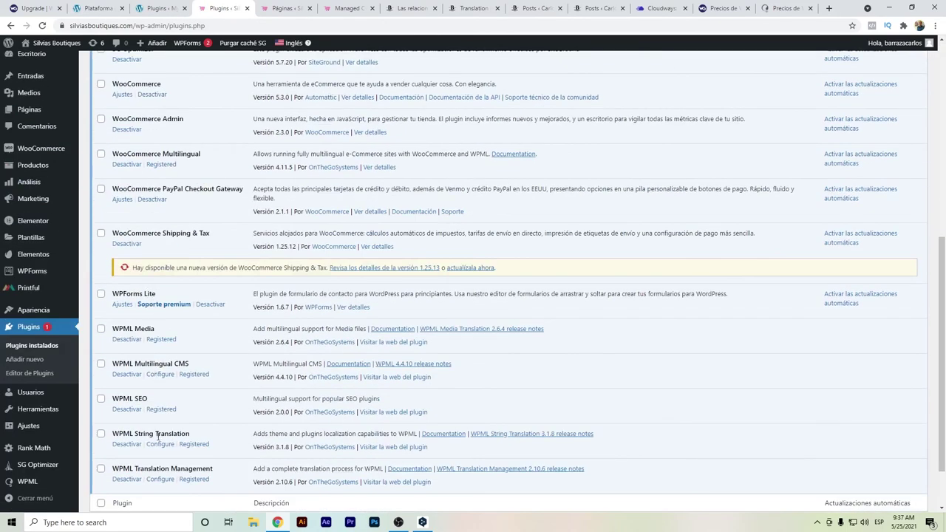
left_click(101, 330)
left_click(100, 363)
left_click(100, 399)
left_click(100, 434)
scroll(101, 473, "down", 1)
left_click(129, 459)
left_click(112, 407)
left_click(205, 460)
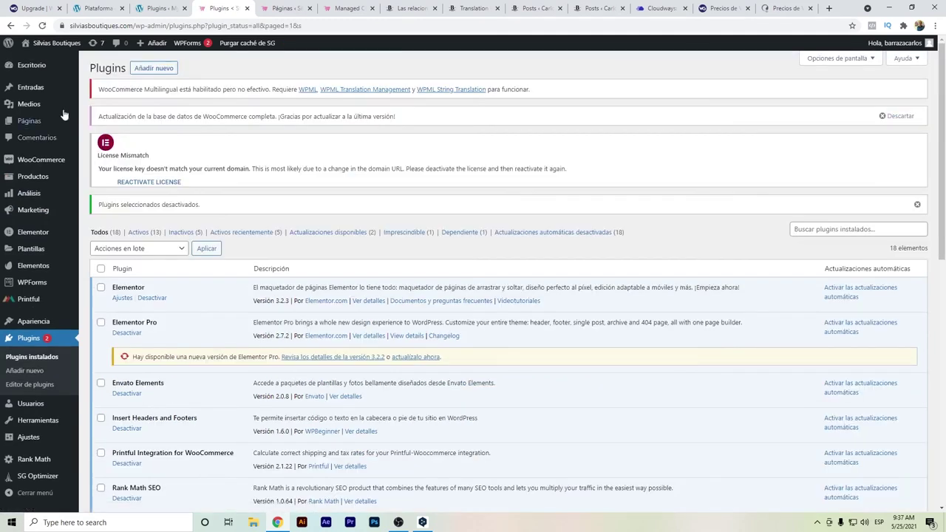
Step: Examine the Silvias Boutiques pages list for the original and translated pages that remain with WPML deactivated
mouse_move(53, 93)
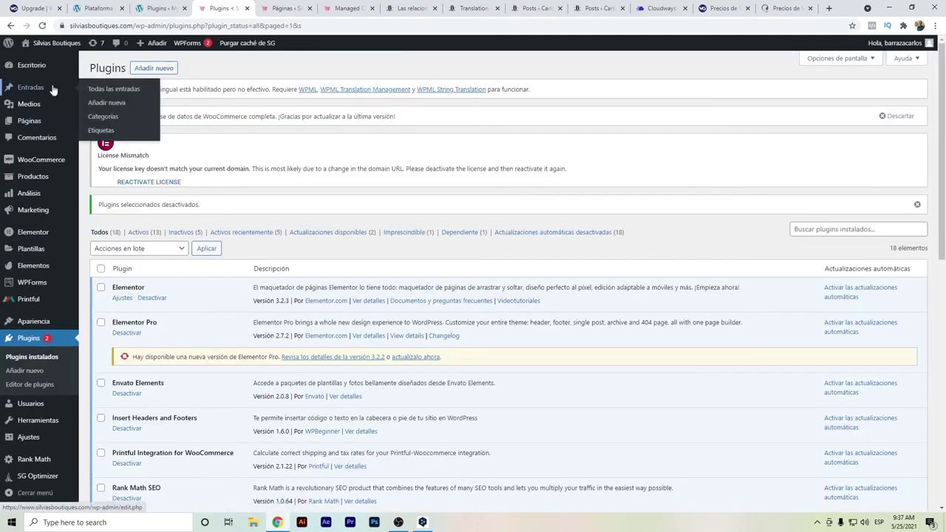
left_click(46, 126)
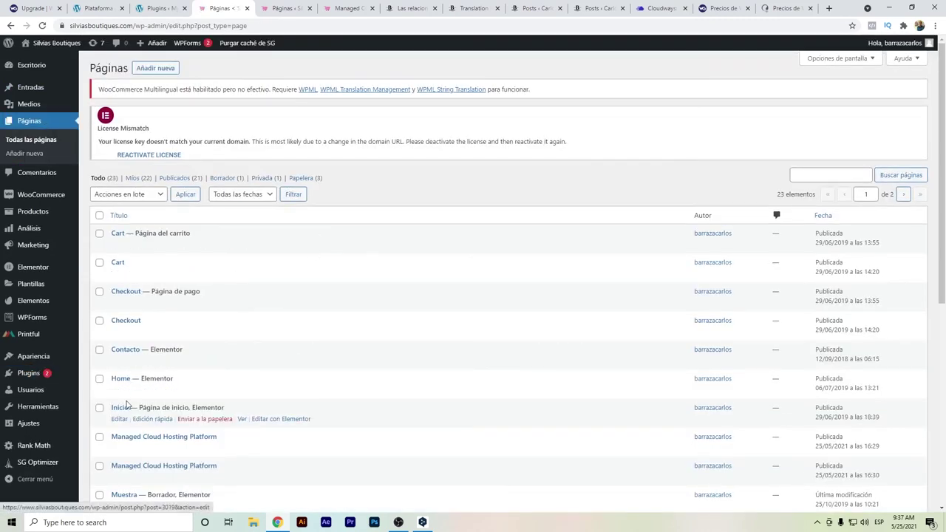
scroll(128, 403, "down", 1)
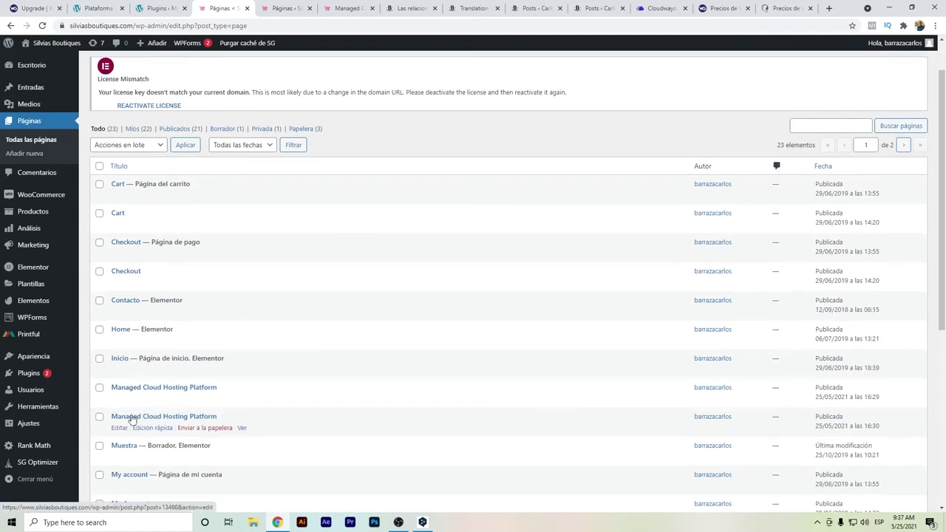
scroll(137, 415, "down", 2)
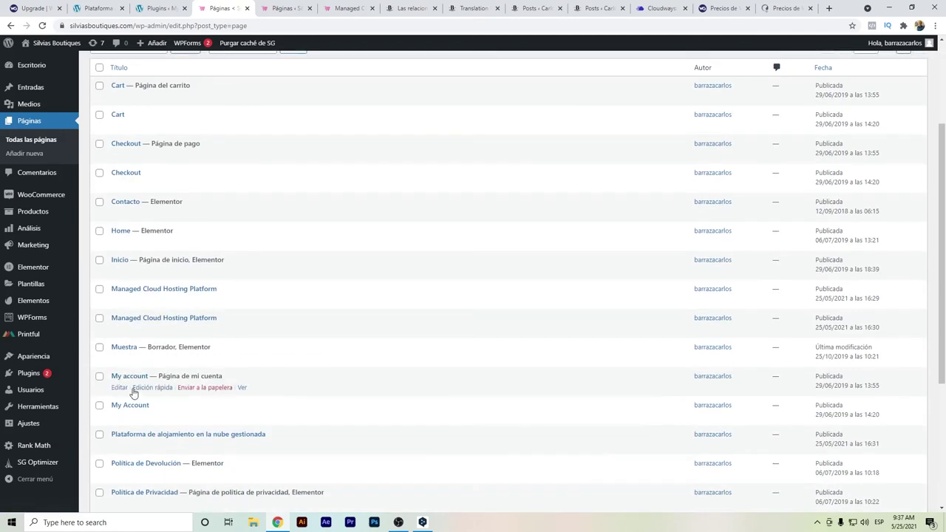
scroll(131, 399, "down", 3)
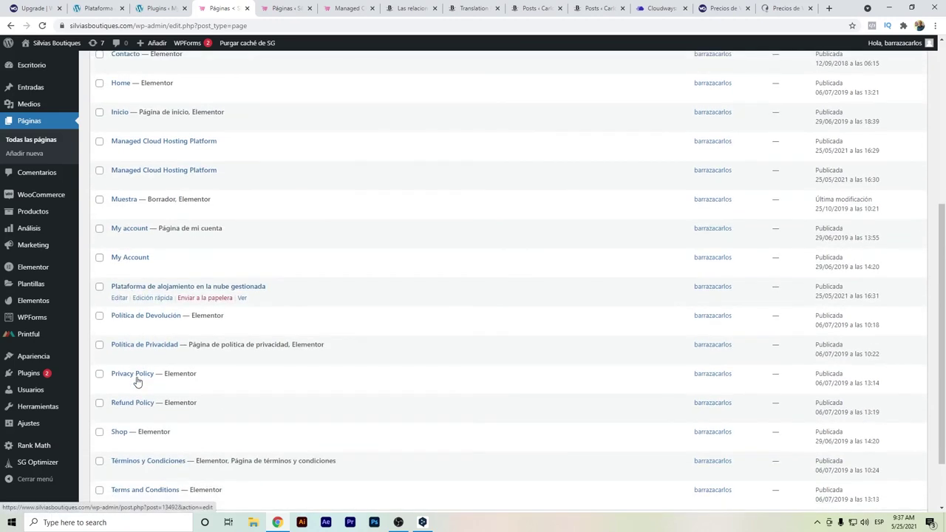
scroll(139, 373, "down", 1)
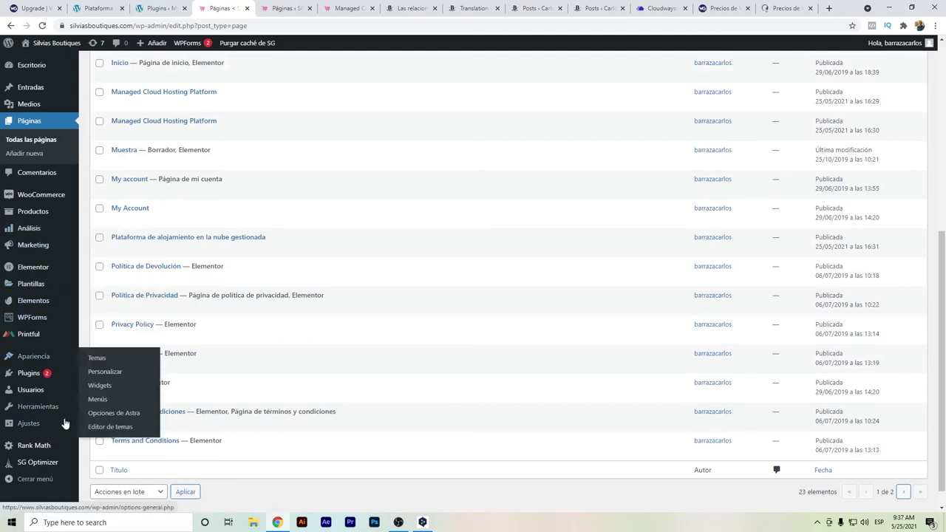
scroll(122, 315, "down", 1)
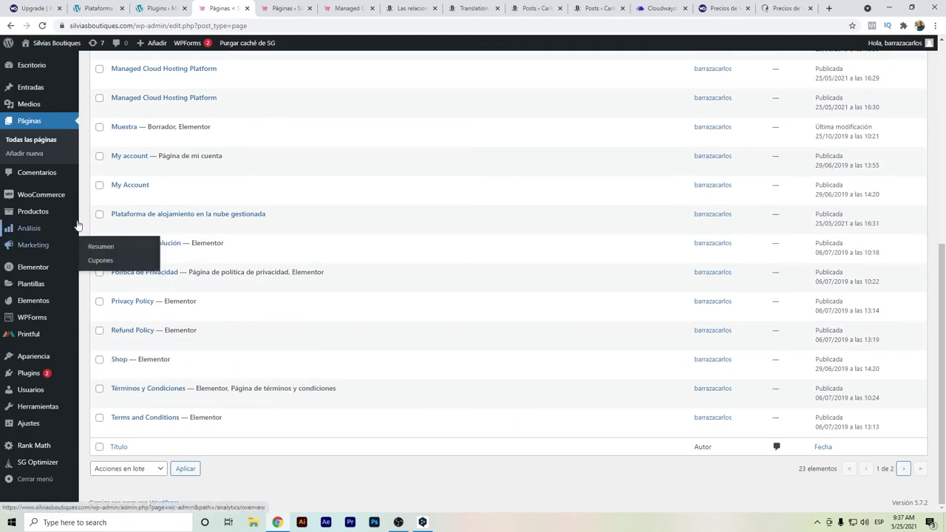
mouse_move(50, 381)
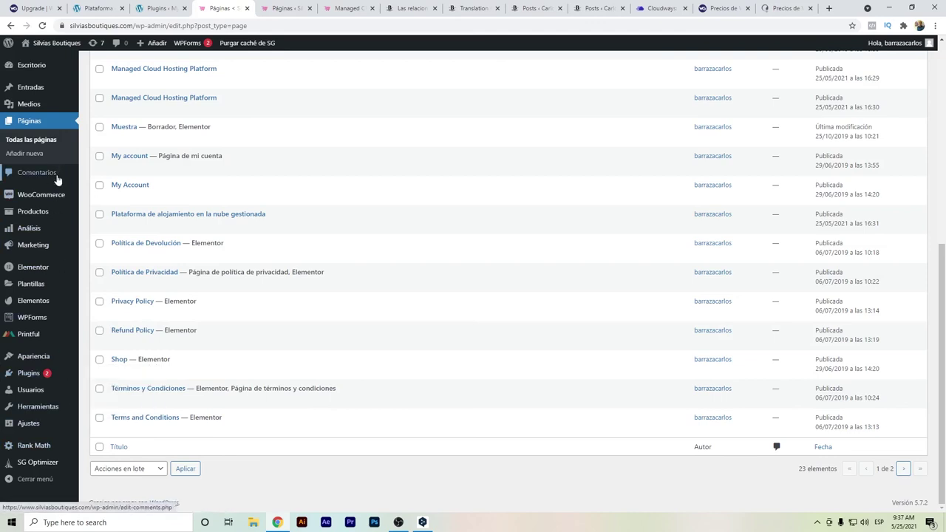
mouse_move(51, 219)
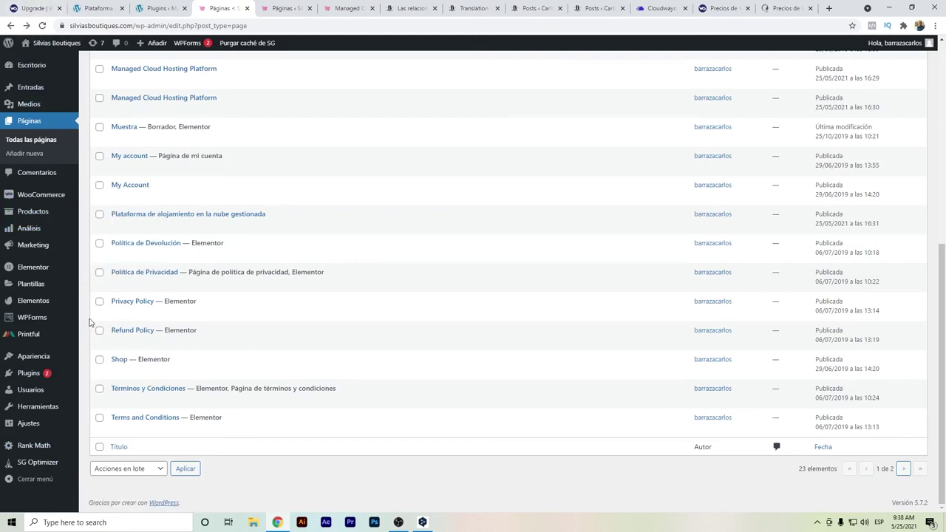
Step: Bulk-activate the five WPML plugins again: Media, Multilingual CMS, SEO, String Translation and Translation Management
left_click(65, 378)
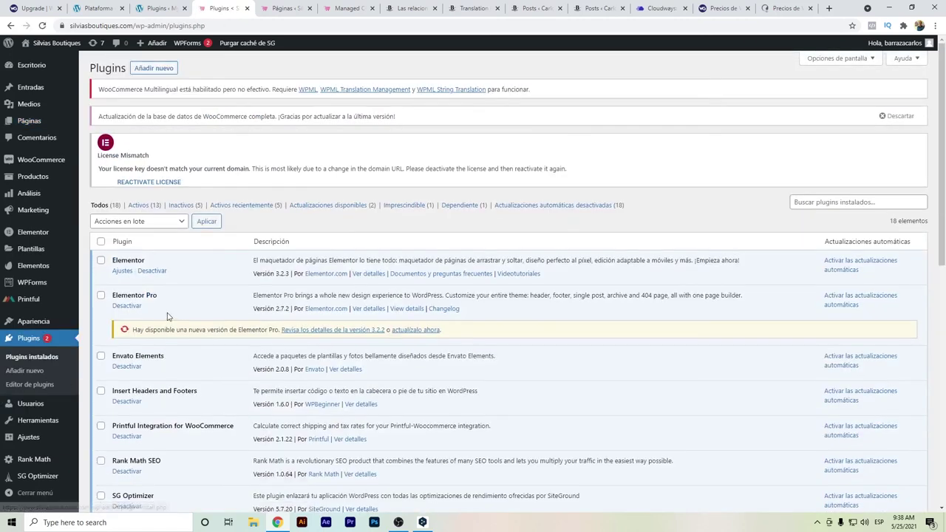
scroll(114, 390, "down", 10)
left_click(101, 264)
left_click(100, 299)
left_click(101, 334)
left_click(101, 371)
left_click(101, 405)
left_click(126, 459)
left_click(122, 397)
left_click(207, 460)
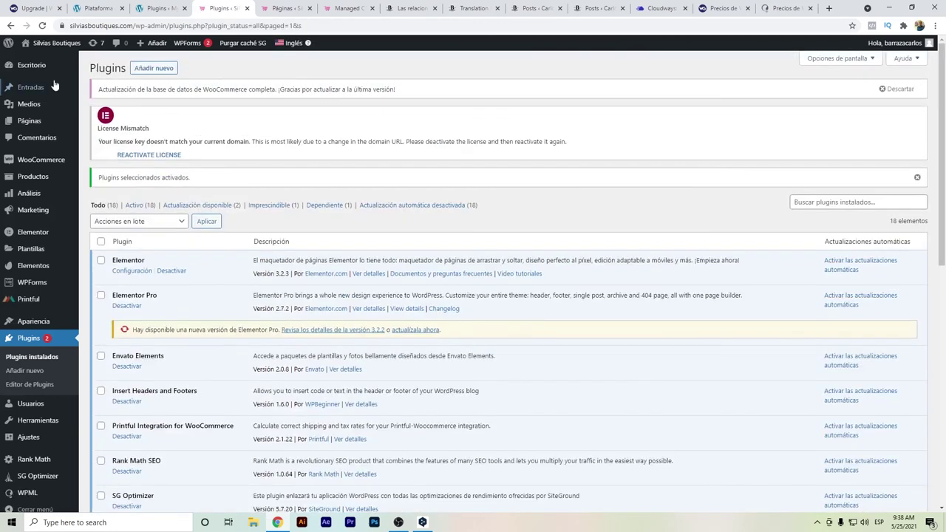
Step: Open the Silvias Boutiques pages list with WPML active and examine the English pages and the admin language options
mouse_move(53, 89)
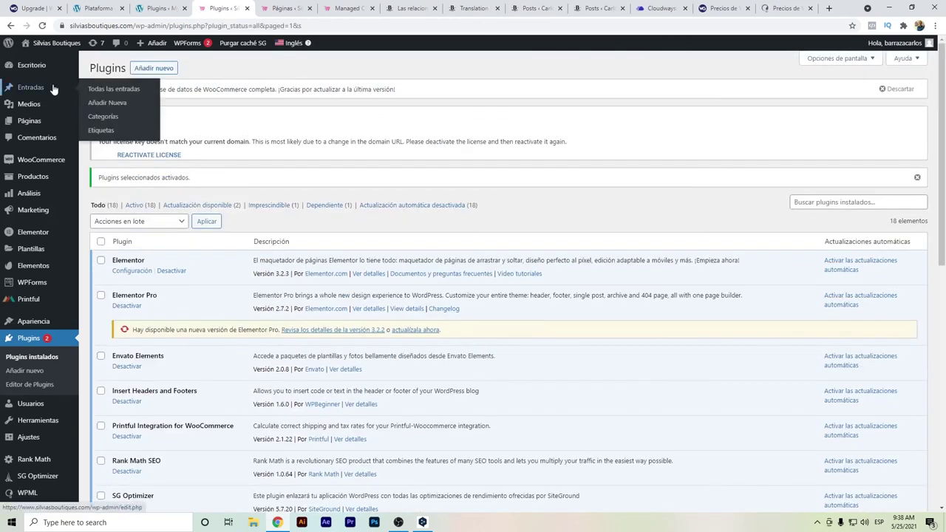
left_click(37, 127)
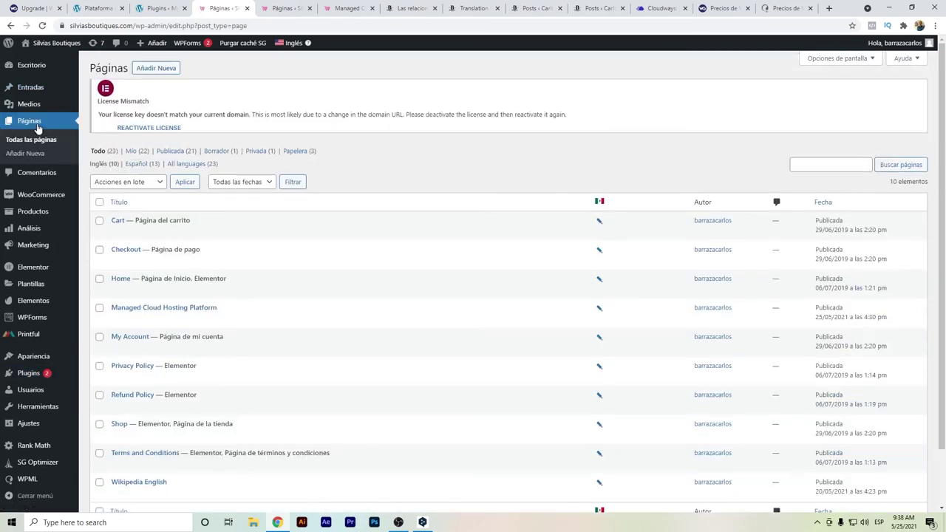
mouse_move(158, 321)
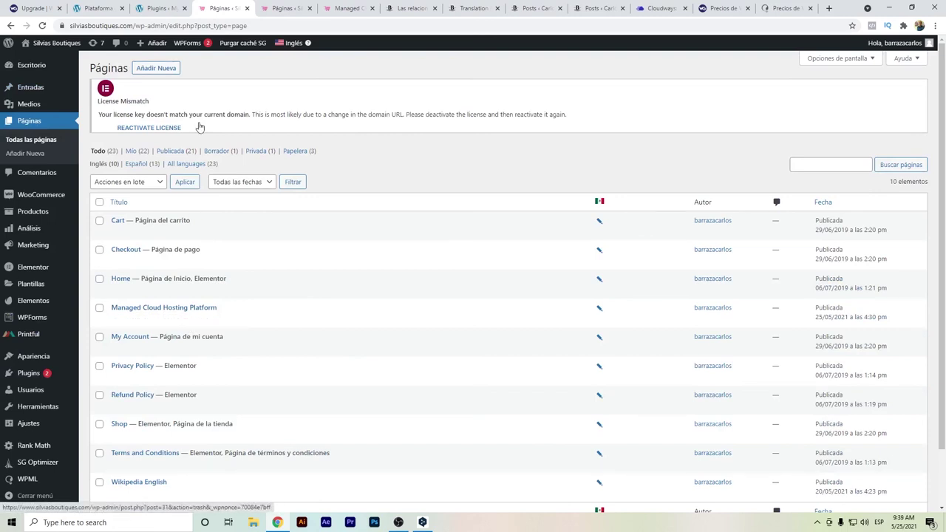
mouse_move(299, 47)
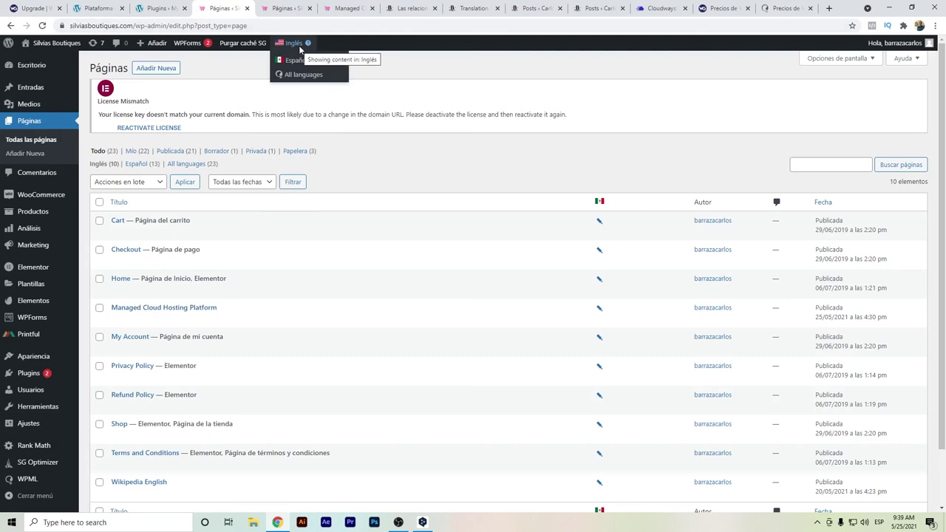
mouse_move(255, 296)
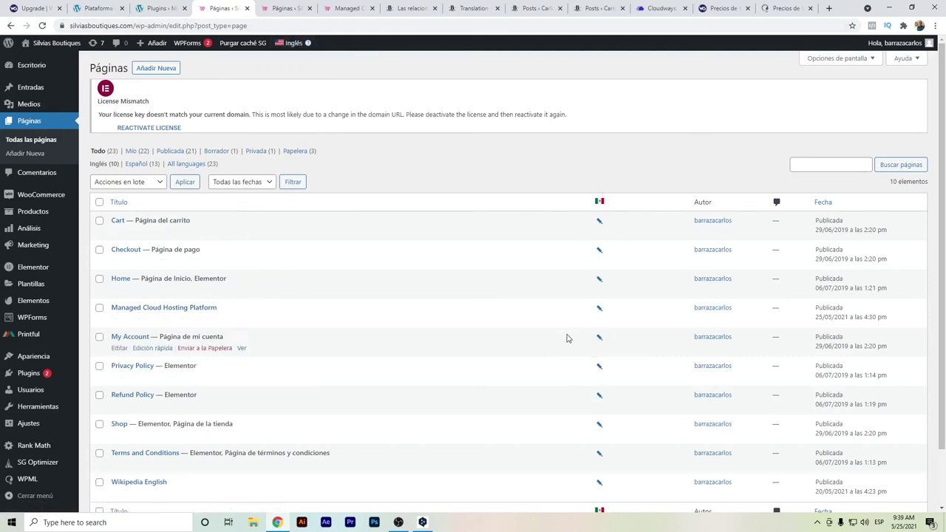
Step: Return to the Spanish version of the Managed Cloud Hosting Platform page on the Weglot site
key("ctrl+Page_Up")
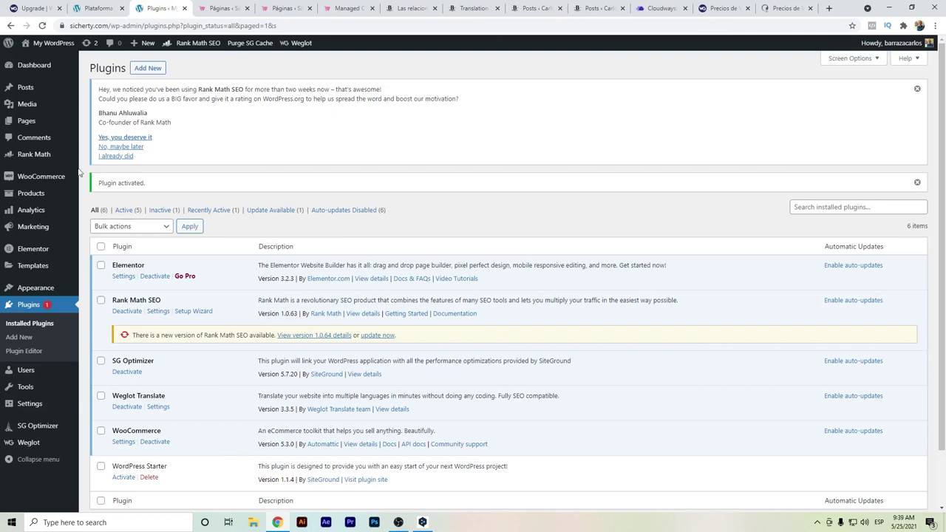
left_click(85, 6)
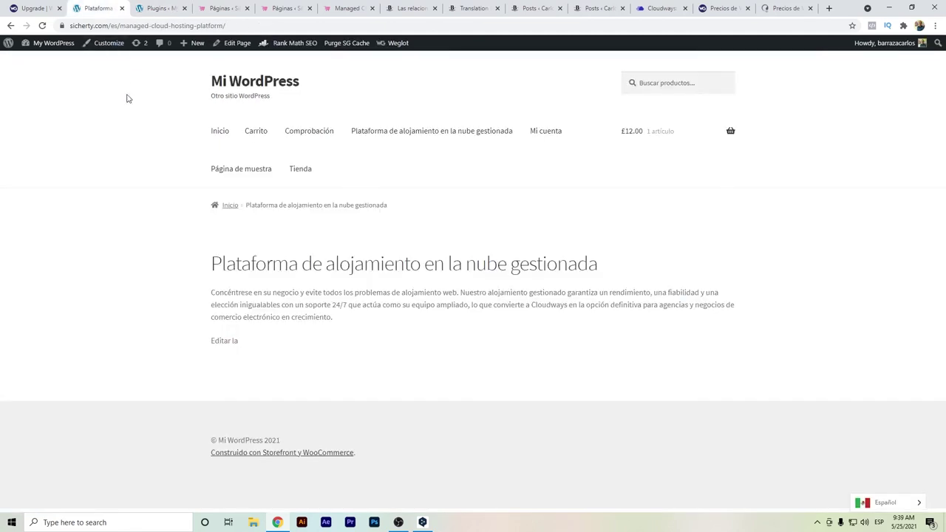
Step: Open the source code of the Spanish Managed Cloud Hosting Platform page and examine its title, canonical link and language attribute
right_click(87, 140)
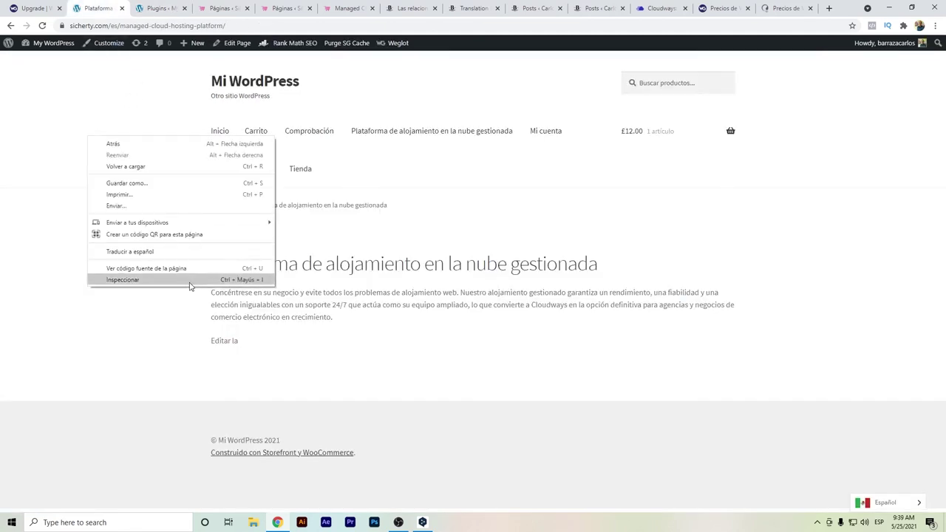
left_click(190, 270)
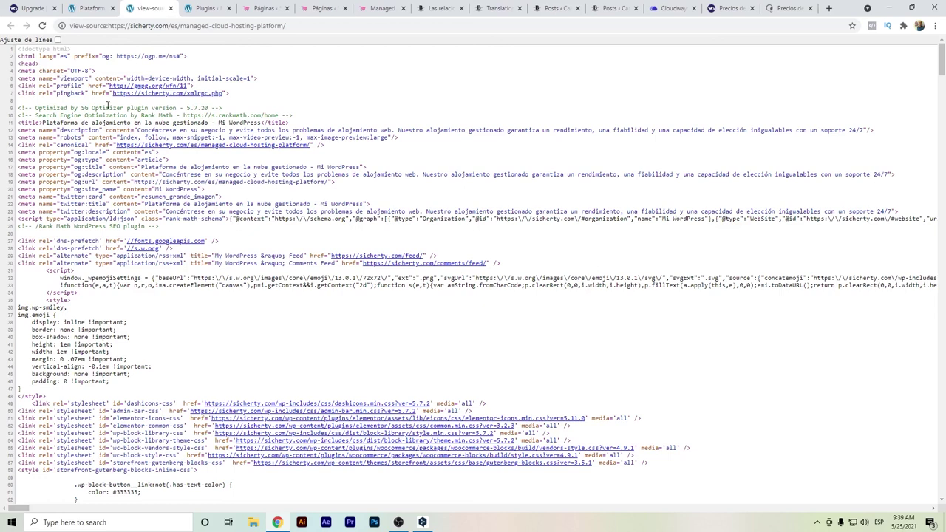
left_click_drag(18, 125, 276, 125)
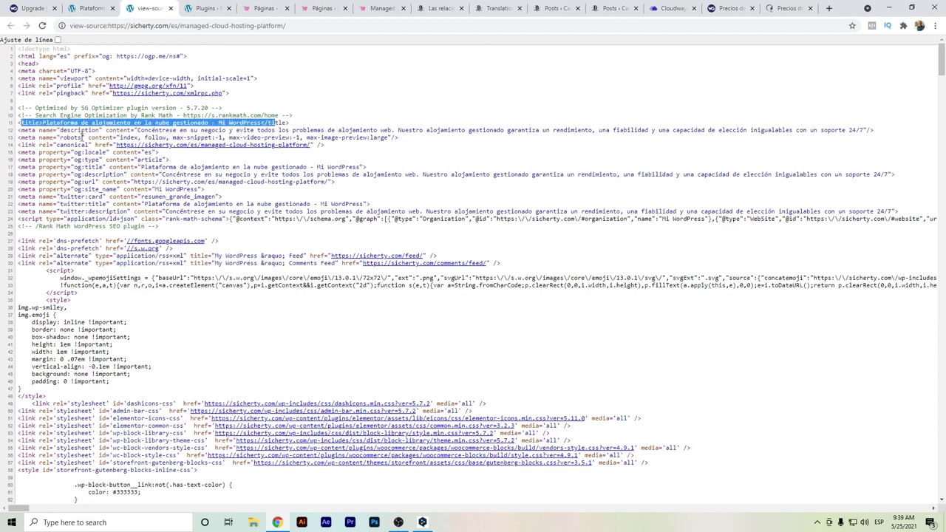
left_click_drag(20, 145, 94, 145)
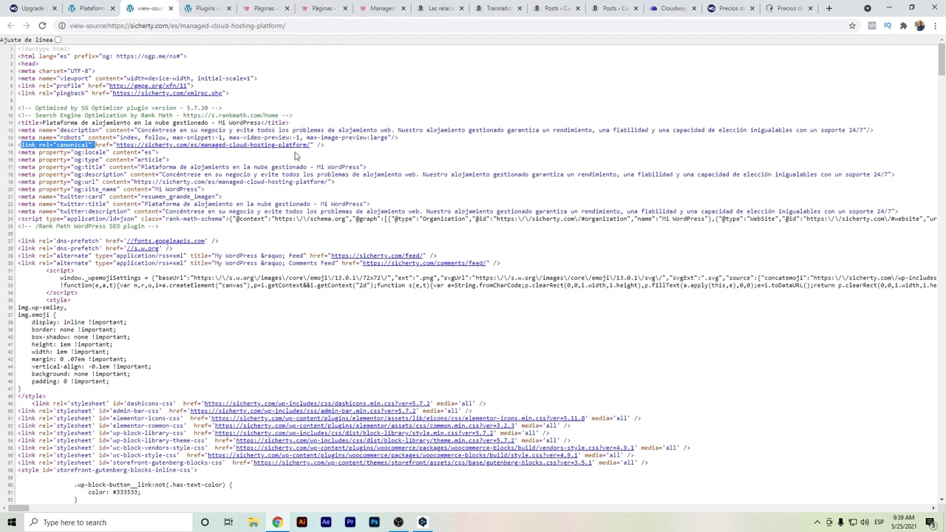
left_click_drag(62, 56, 70, 57)
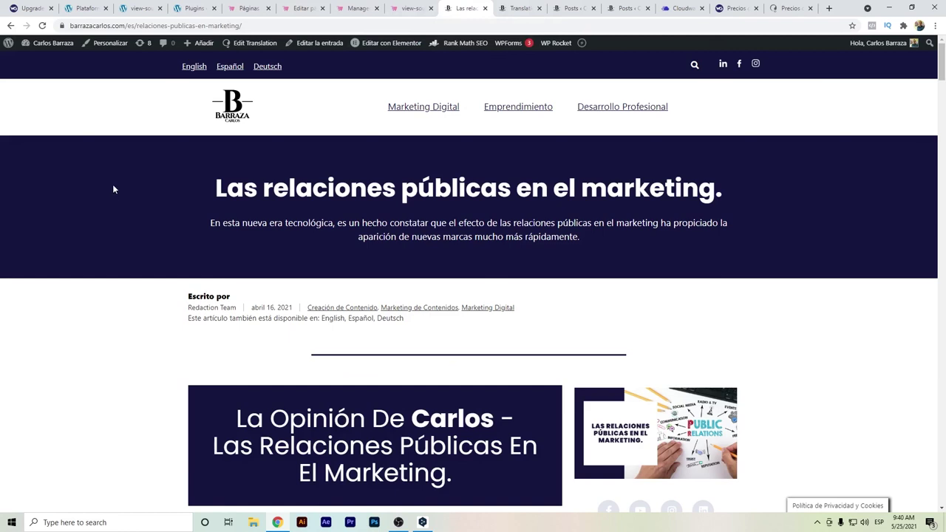
Step: Open the source code of the Spanish article "Las relaciones públicas en el marketing" and examine its language attribute
right_click(111, 186)
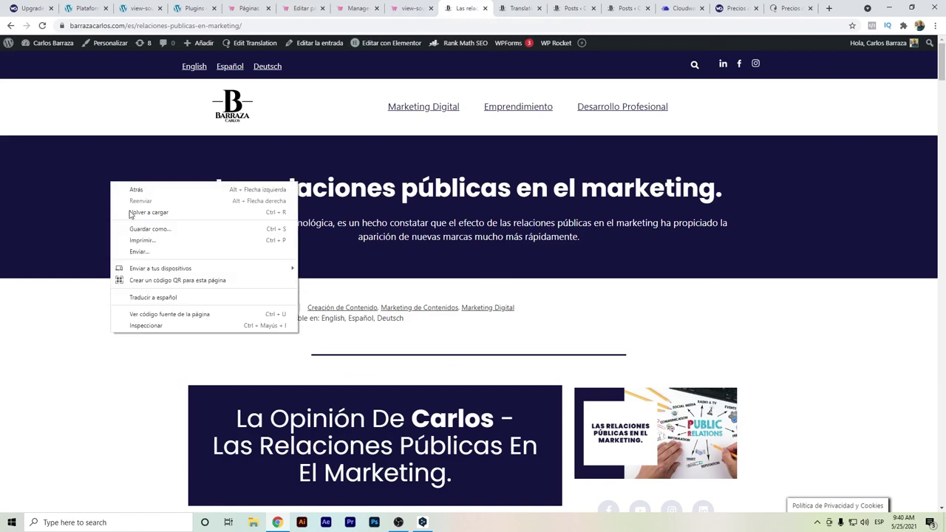
left_click(183, 314)
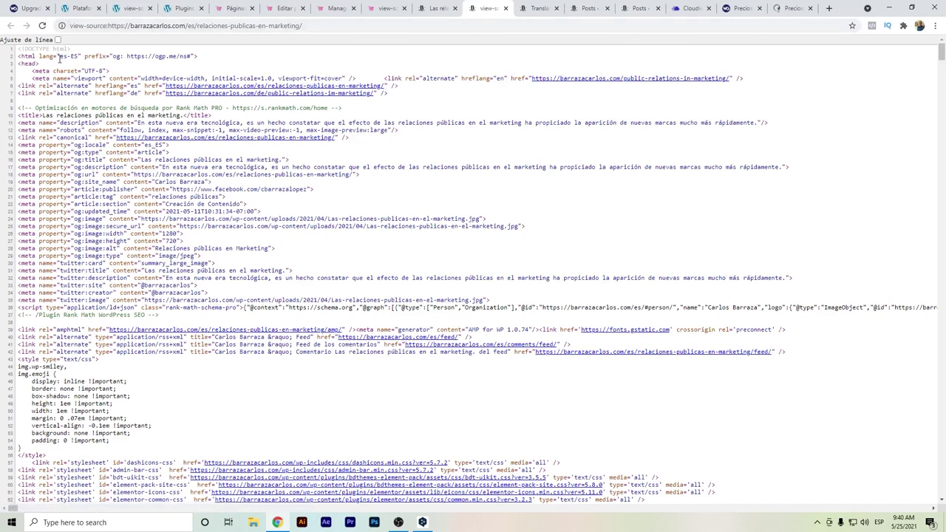
mouse_move(59, 58)
left_mouse_down()
mouse_move(200, 58)
mouse_move(78, 57)
left_mouse_up()
Step: Examine the alternate hreflang links for Spanish, English and German and the og:title text in the article's source code
left_click_drag(57, 87, 137, 87)
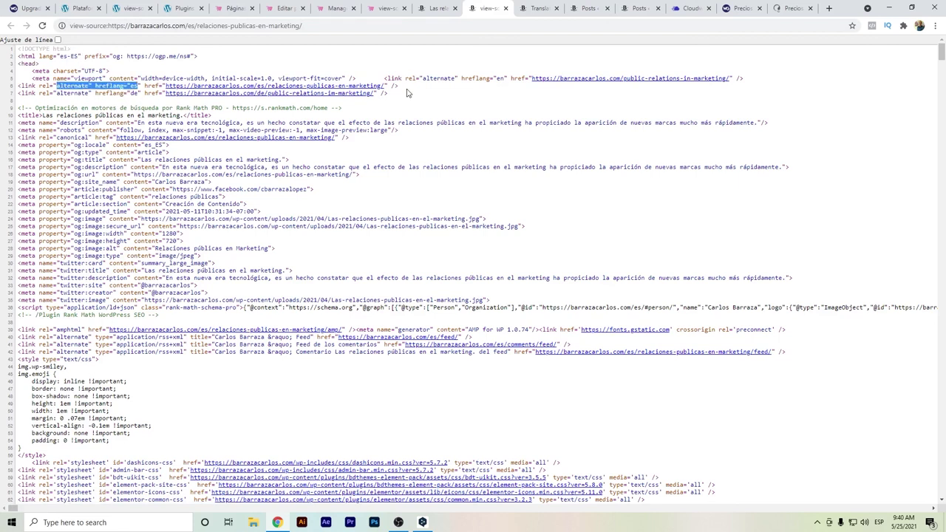
left_click(439, 76)
left_click_drag(425, 77, 453, 79)
left_click(439, 86)
left_click(427, 82)
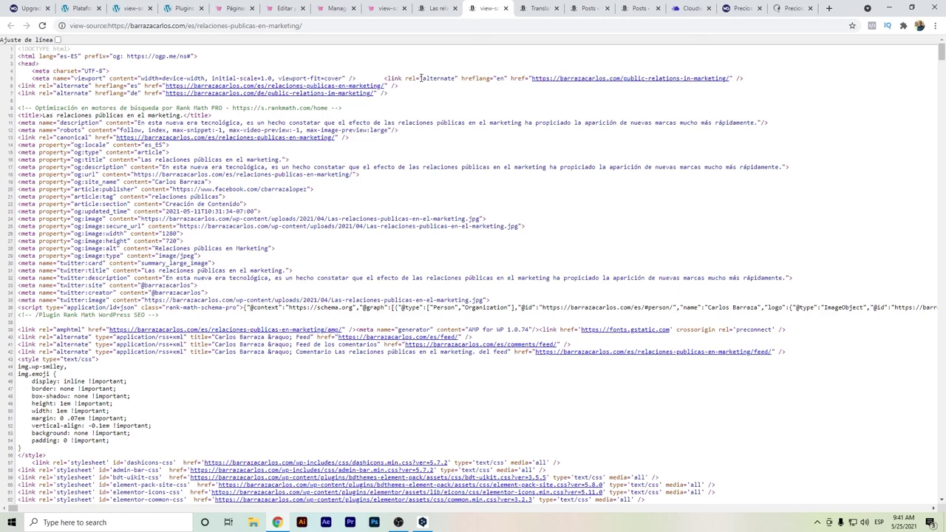
double_click(499, 78)
double_click(133, 85)
left_click(132, 96)
left_click_drag(142, 160, 280, 158)
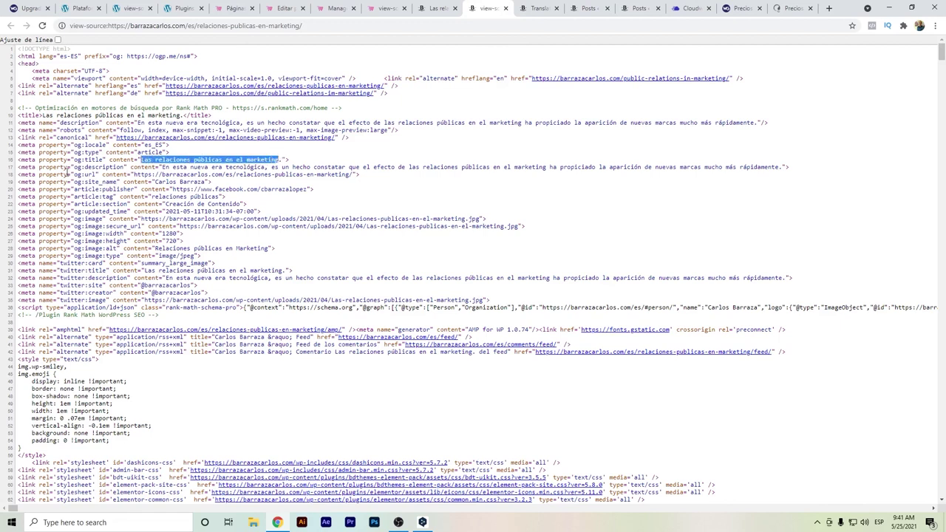